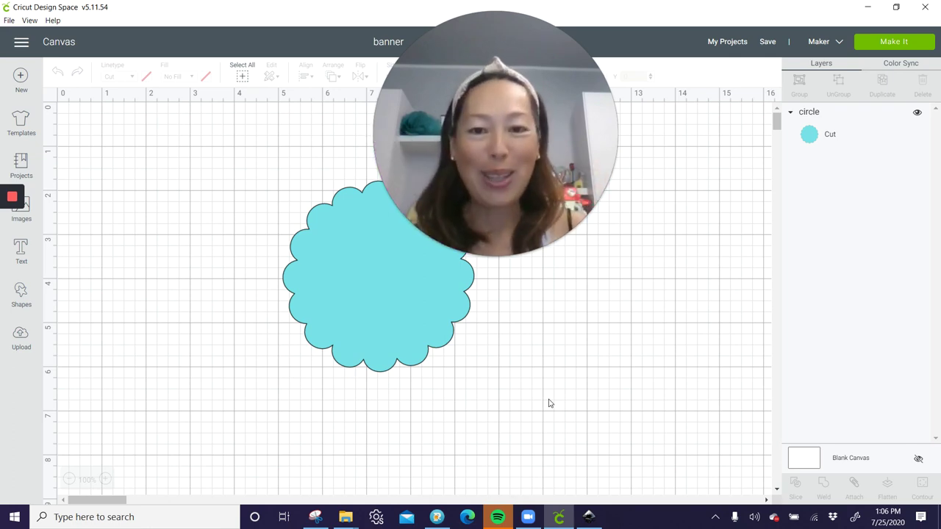
- Move the blue scalloped circle up and to the left on the canvas
{"action": "mouse_move", "coordinate": [454, 221]}
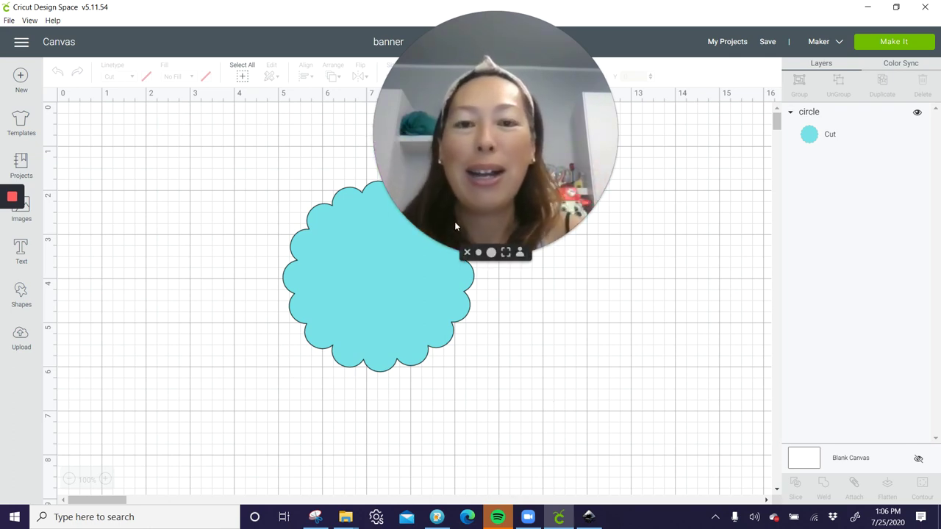
{"action": "left_click", "coordinate": [479, 253]}
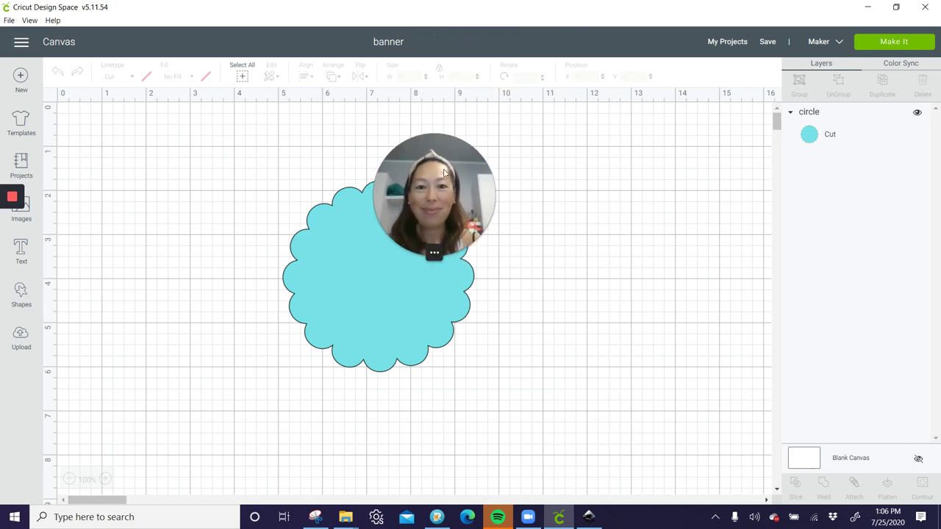
{"action": "left_click_drag", "start_coordinate": [431, 243], "coordinate": [490, 106]}
{"action": "left_click", "coordinate": [390, 311]}
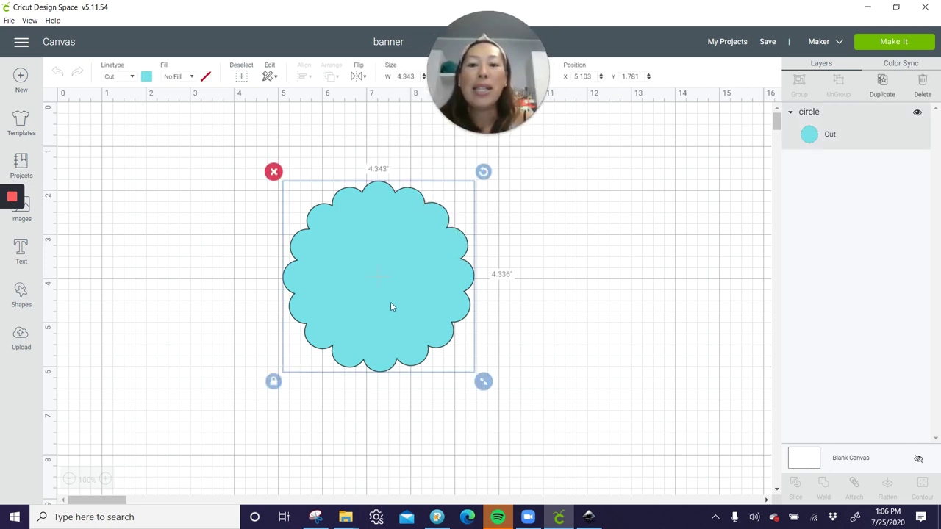
{"action": "left_click_drag", "start_coordinate": [380, 310], "coordinate": [313, 273]}
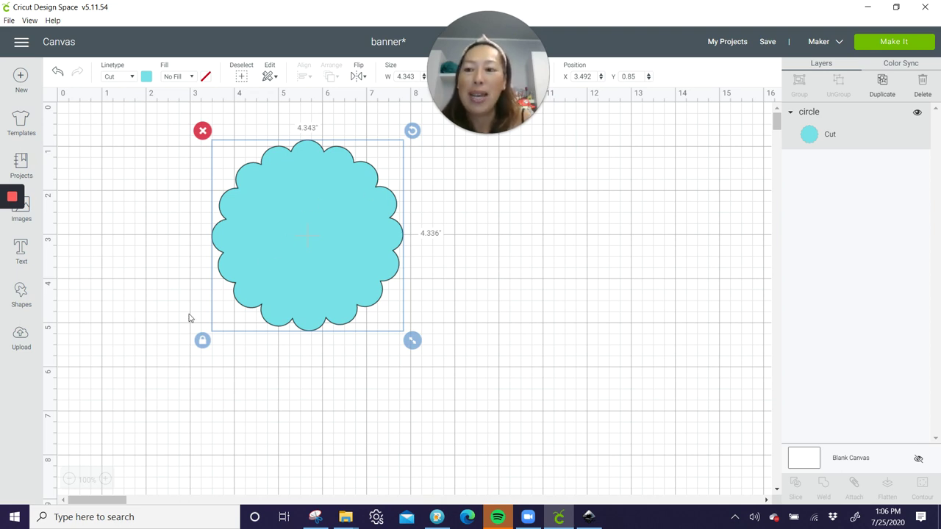
- Look up the circle's image ID #M42C7B in the Images library from its Image Info
{"action": "right_click", "coordinate": [890, 136]}
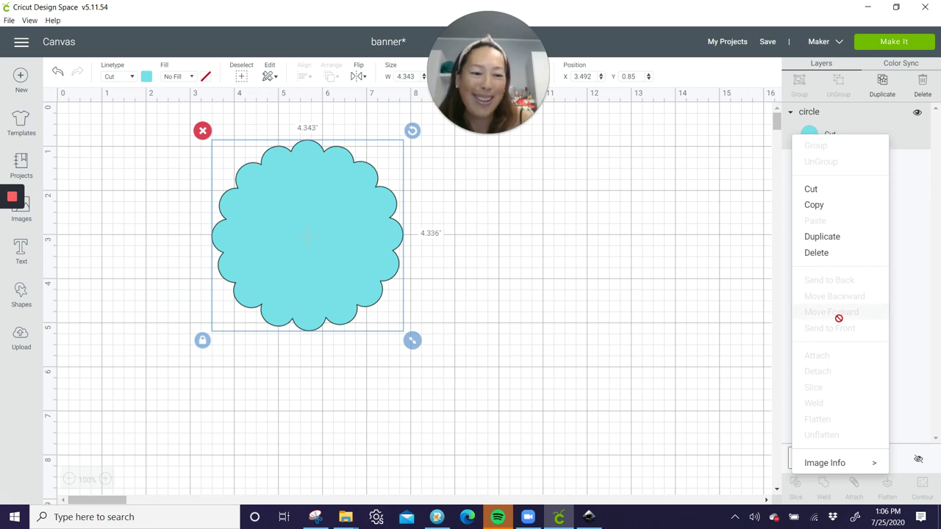
{"action": "mouse_move", "coordinate": [836, 463]}
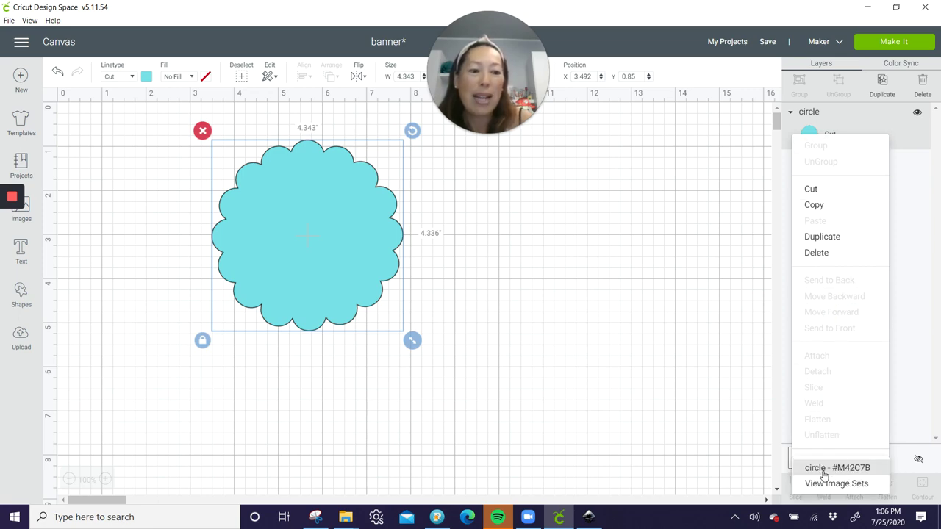
{"action": "left_click", "coordinate": [812, 467]}
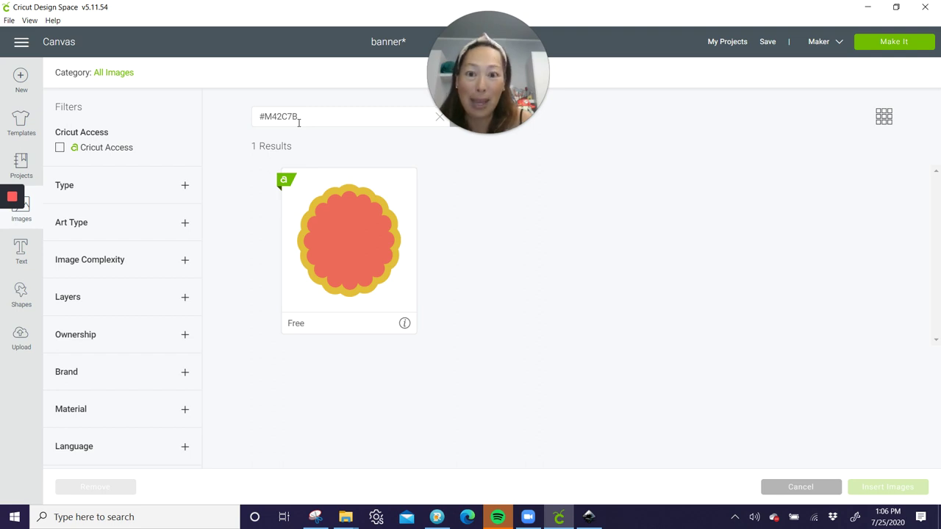
- Insert the red-and-yellow layered scalloped circle and place it right of the blue circle
{"action": "left_click", "coordinate": [346, 261]}
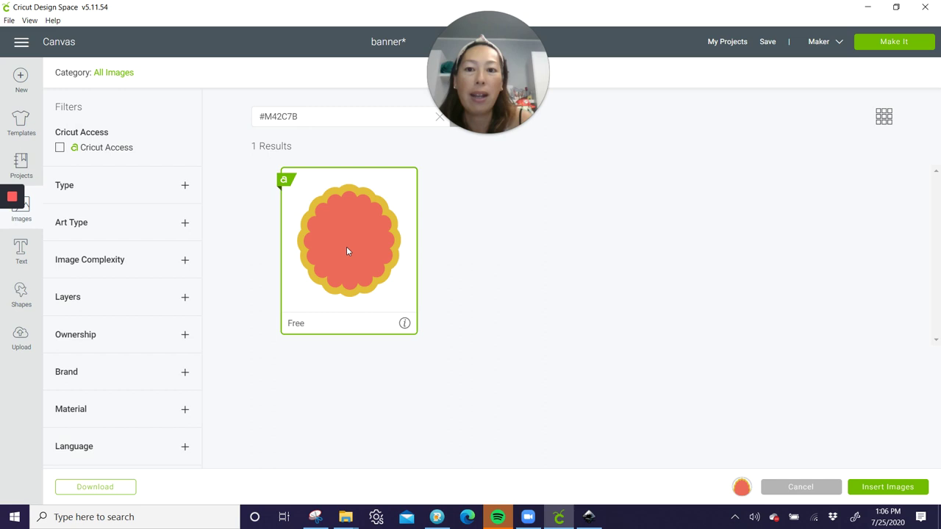
{"action": "left_click", "coordinate": [852, 487]}
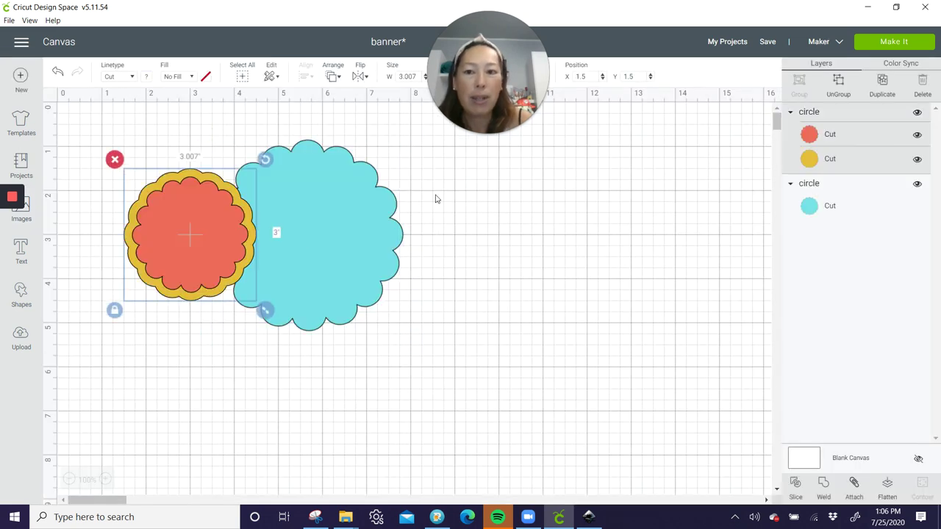
{"action": "left_click_drag", "start_coordinate": [233, 233], "coordinate": [574, 252]}
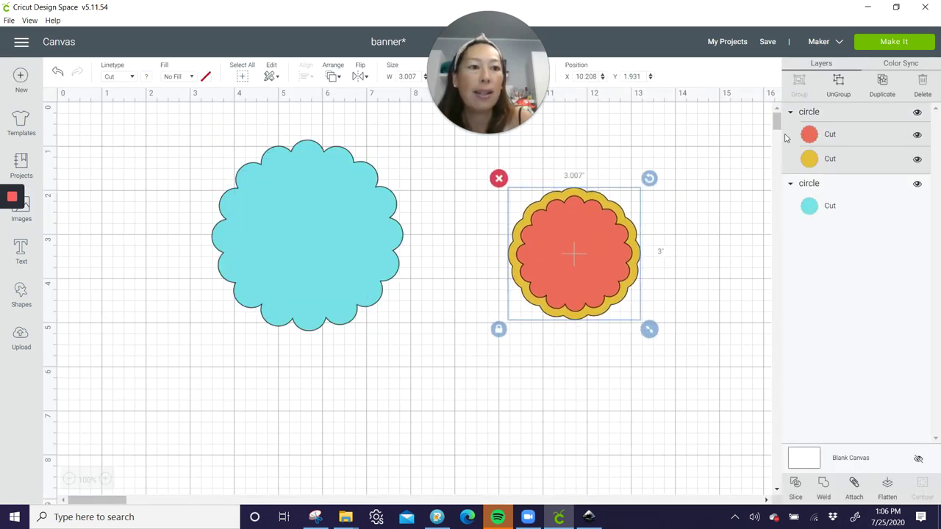
- Ungroup the image, delete the yellow layer and enlarge the red scallop to about 5.019 inches
{"action": "left_click", "coordinate": [840, 93]}
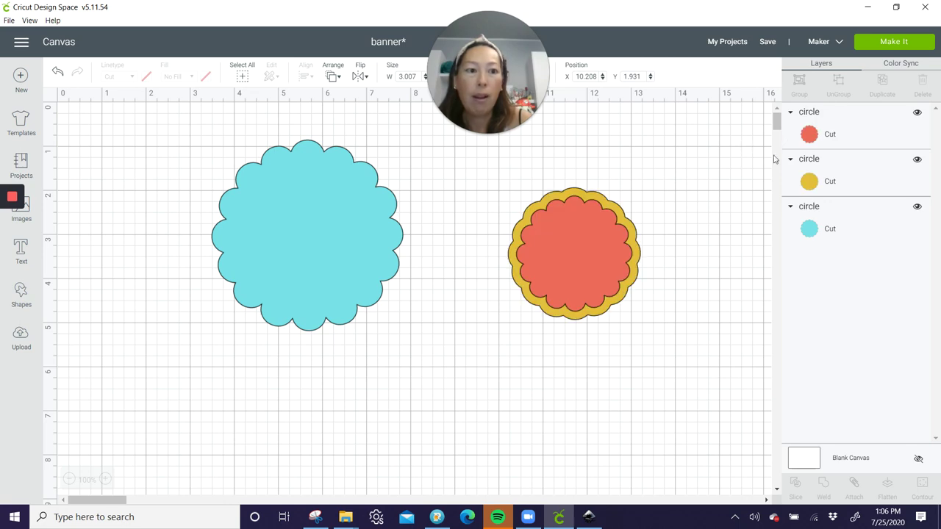
{"action": "left_click_drag", "start_coordinate": [554, 253], "coordinate": [426, 351]}
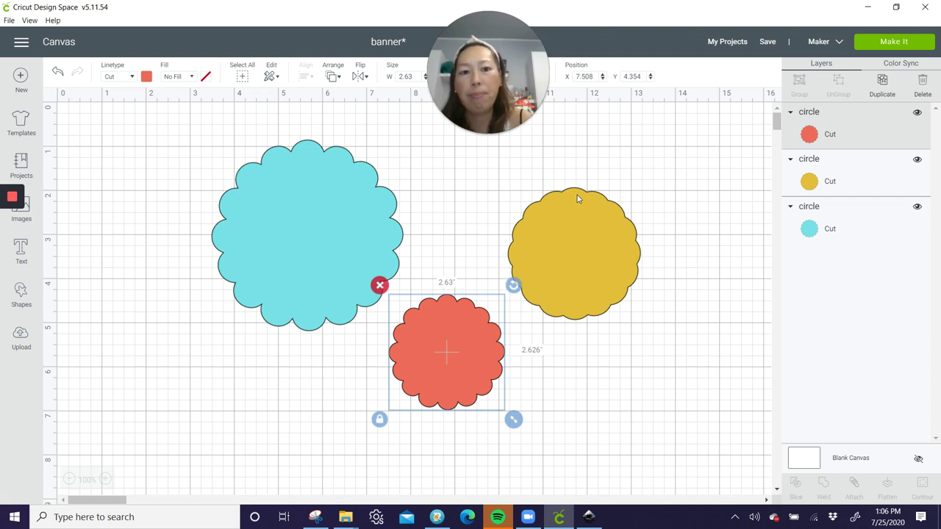
{"action": "left_click", "coordinate": [580, 234]}
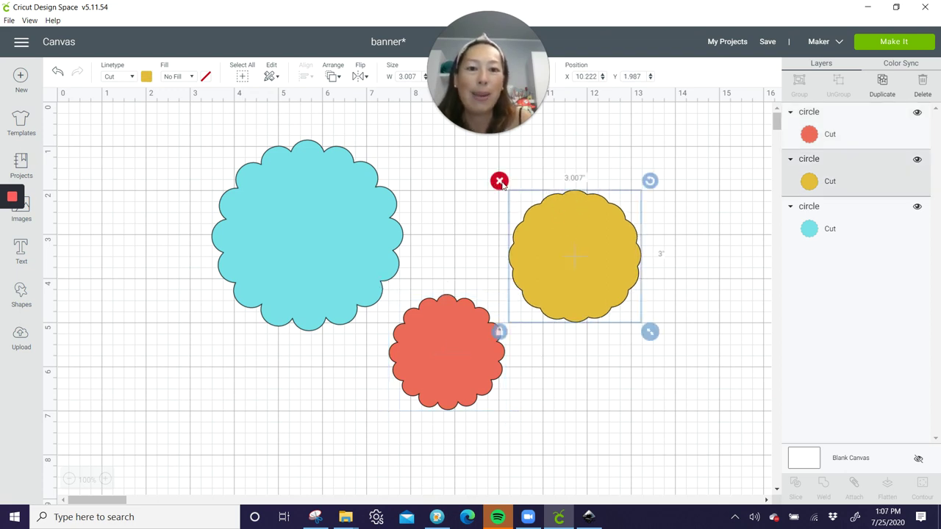
{"action": "left_click", "coordinate": [499, 182]}
{"action": "left_click_drag", "start_coordinate": [455, 349], "coordinate": [494, 220]}
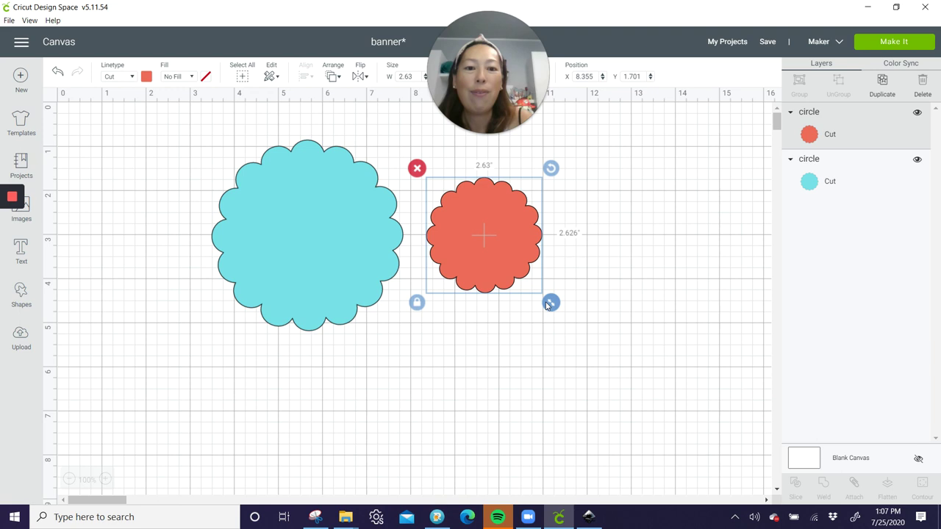
{"action": "left_click_drag", "start_coordinate": [549, 303], "coordinate": [656, 407]}
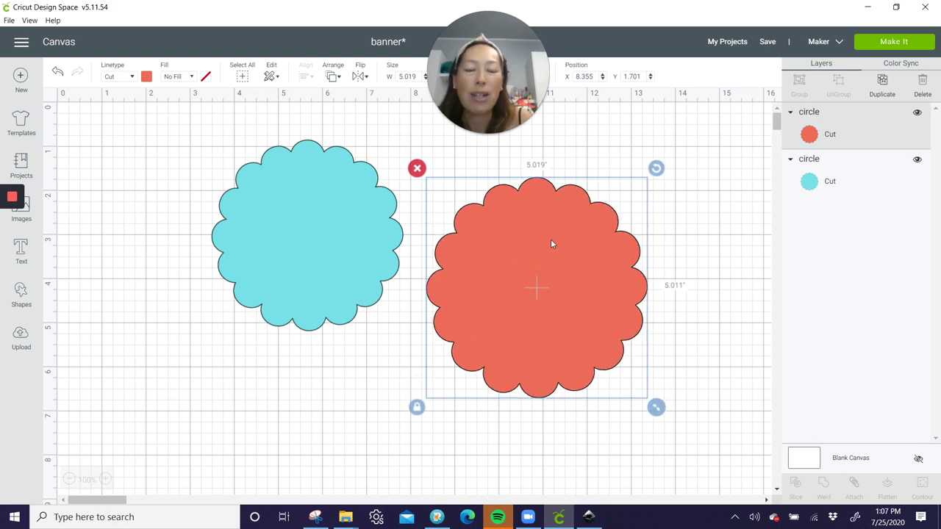
- Delete the blue scalloped circle and move the red scallop to the canvas left
{"action": "left_click_drag", "start_coordinate": [292, 227], "coordinate": [194, 249]}
{"action": "left_click", "coordinate": [105, 153]}
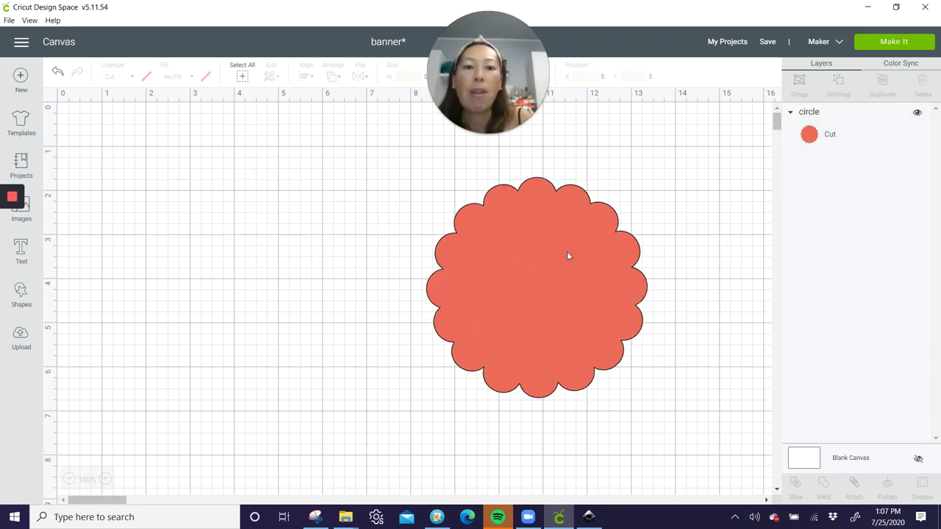
{"action": "left_click_drag", "start_coordinate": [567, 256], "coordinate": [291, 225]}
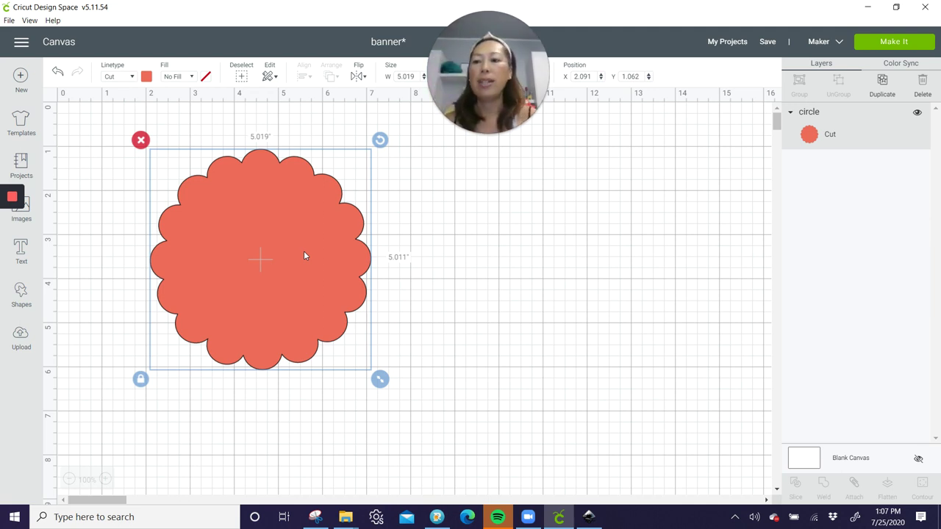
- Insert a dark circle, enlarge it to about 3.9 inches and centre it on the red scallop
{"action": "left_click", "coordinate": [30, 298]}
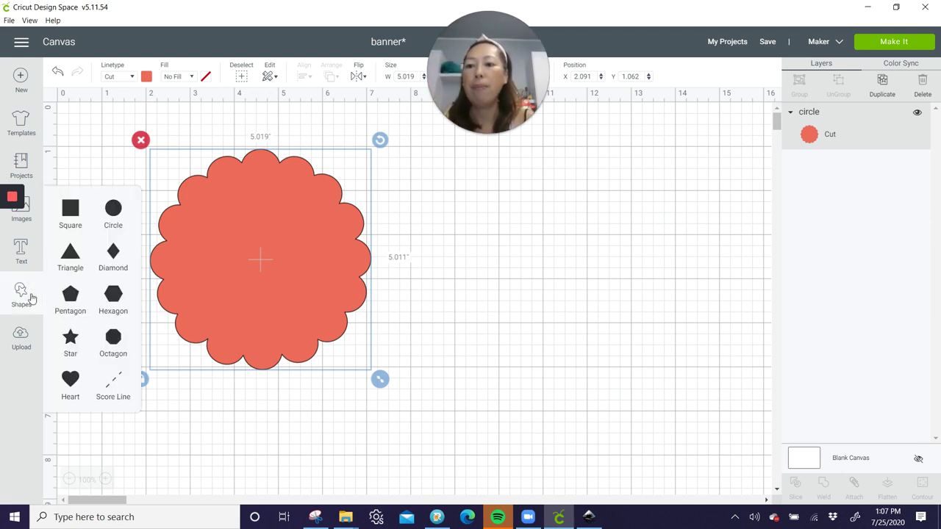
{"action": "left_click", "coordinate": [113, 211]}
{"action": "left_click_drag", "start_coordinate": [252, 234], "coordinate": [289, 229]}
{"action": "left_click_drag", "start_coordinate": [330, 332], "coordinate": [367, 382]}
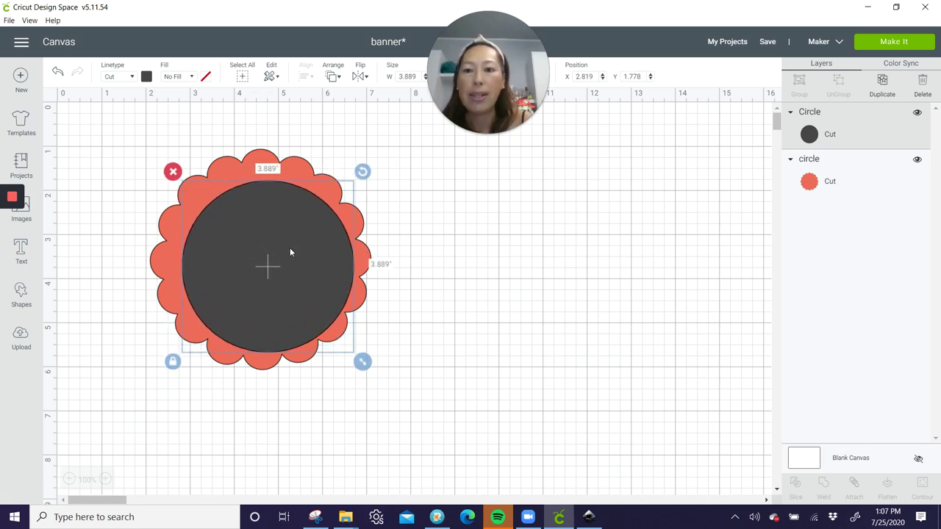
{"action": "left_click_drag", "start_coordinate": [290, 248], "coordinate": [279, 238]}
{"action": "left_click_drag", "start_coordinate": [125, 151], "coordinate": [370, 397]}
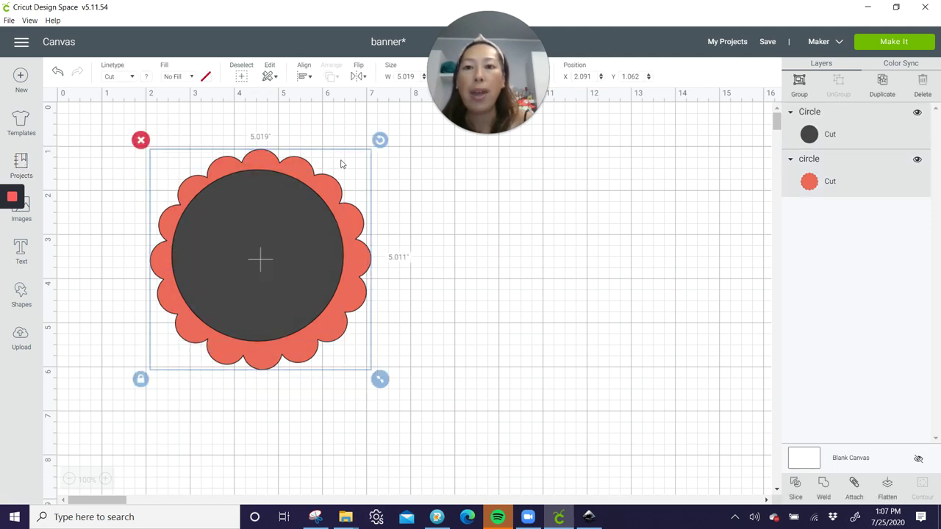
{"action": "left_click", "coordinate": [305, 77]}
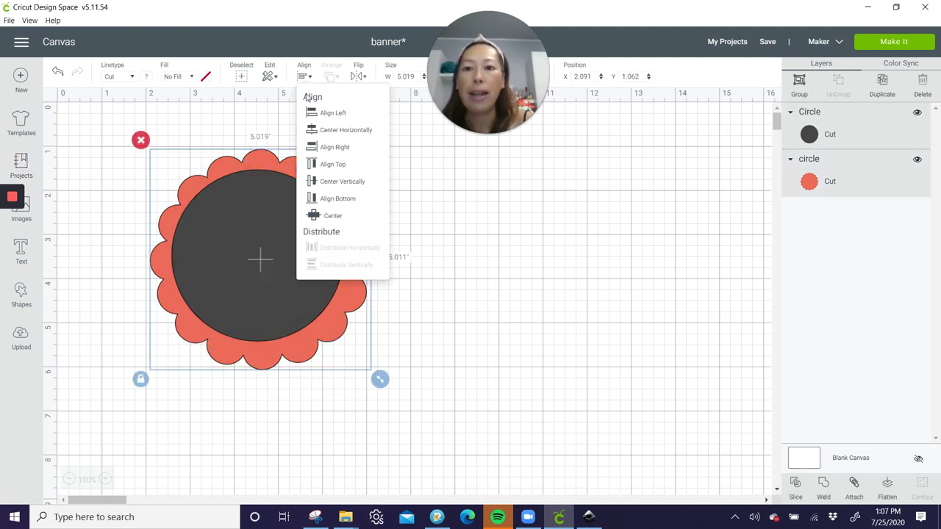
{"action": "left_click", "coordinate": [321, 215]}
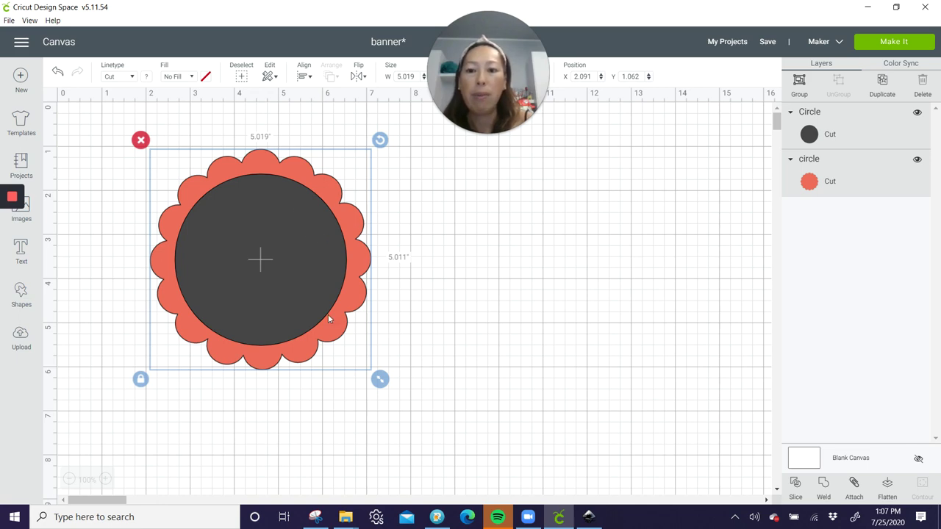
{"action": "left_click", "coordinate": [596, 307]}
- Resize the dark circle to 4.153 inches and centre it again inside the red scallop
{"action": "left_click", "coordinate": [230, 288]}
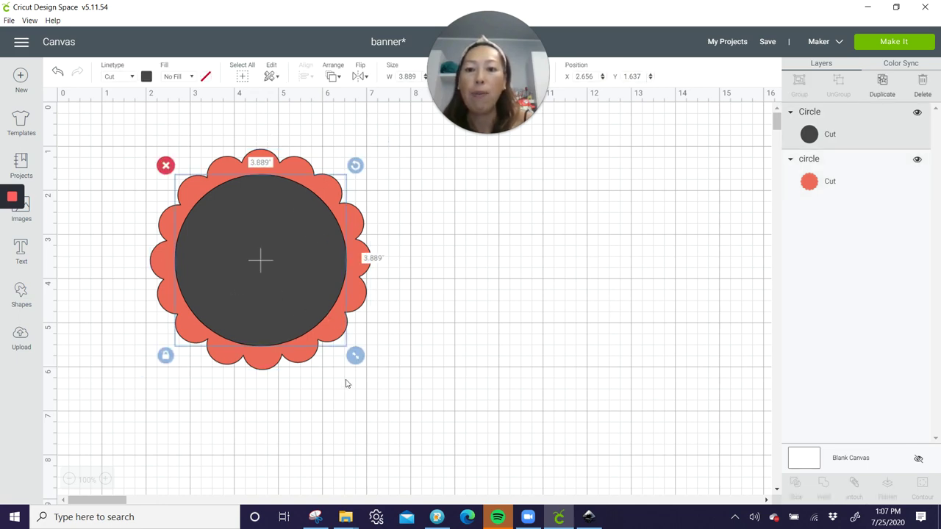
{"action": "left_click_drag", "start_coordinate": [355, 356], "coordinate": [367, 367]}
{"action": "left_click_drag", "start_coordinate": [326, 272], "coordinate": [307, 259]}
{"action": "left_click", "coordinate": [132, 250]}
{"action": "left_click_drag", "start_coordinate": [121, 158], "coordinate": [403, 387]}
{"action": "left_click", "coordinate": [305, 75]}
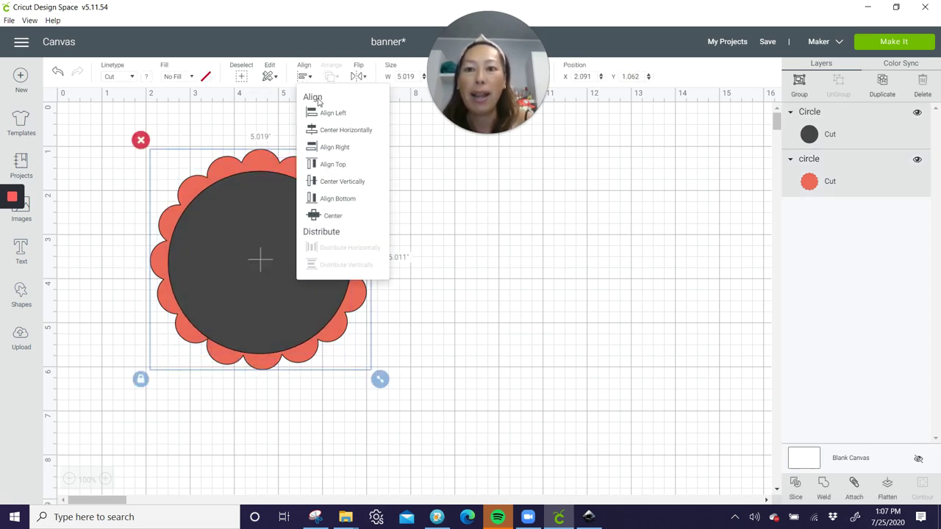
{"action": "left_click", "coordinate": [352, 217]}
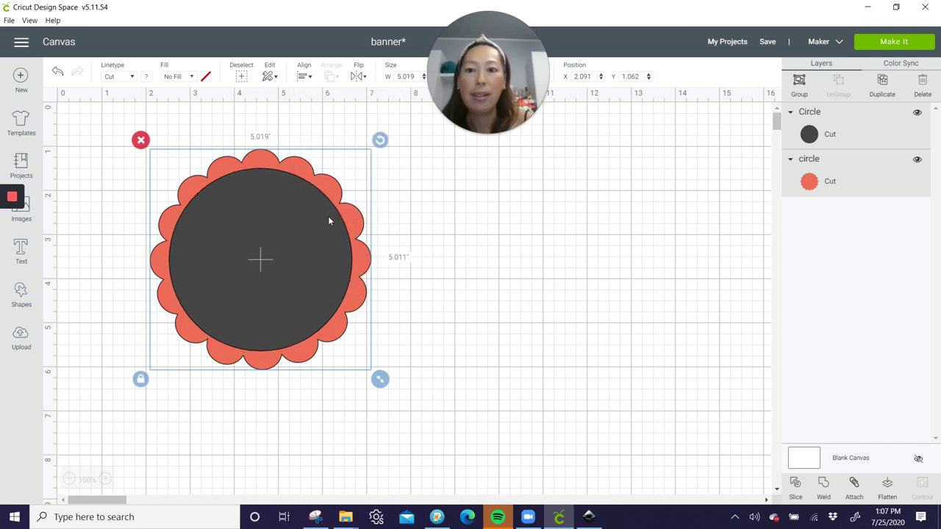
- Recolour the scalloped shape purple and the inner circle light pink
{"action": "left_click", "coordinate": [568, 286]}
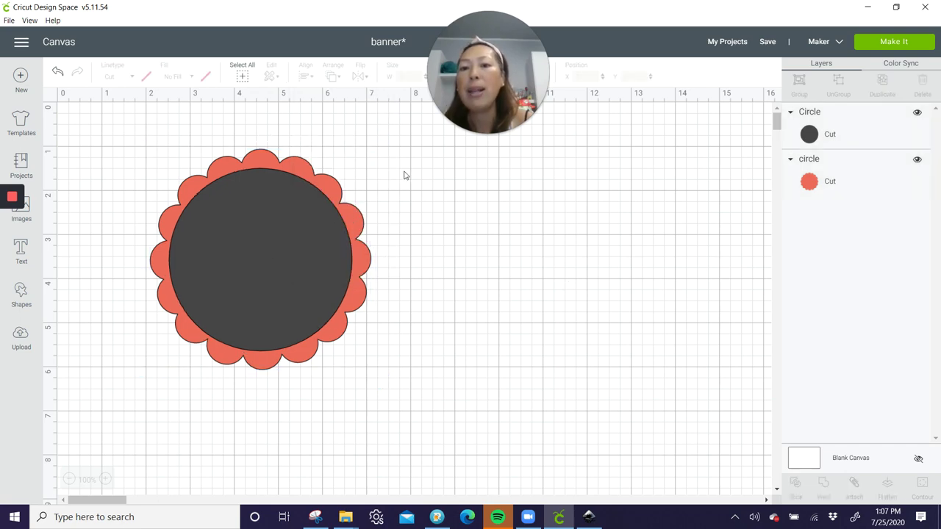
{"action": "left_click", "coordinate": [860, 185]}
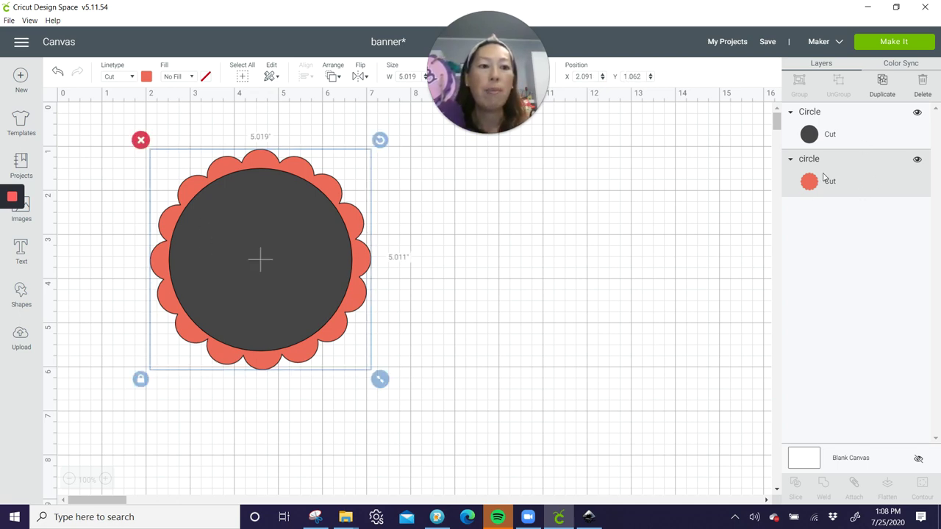
{"action": "left_click", "coordinate": [147, 78]}
{"action": "left_click", "coordinate": [174, 155]}
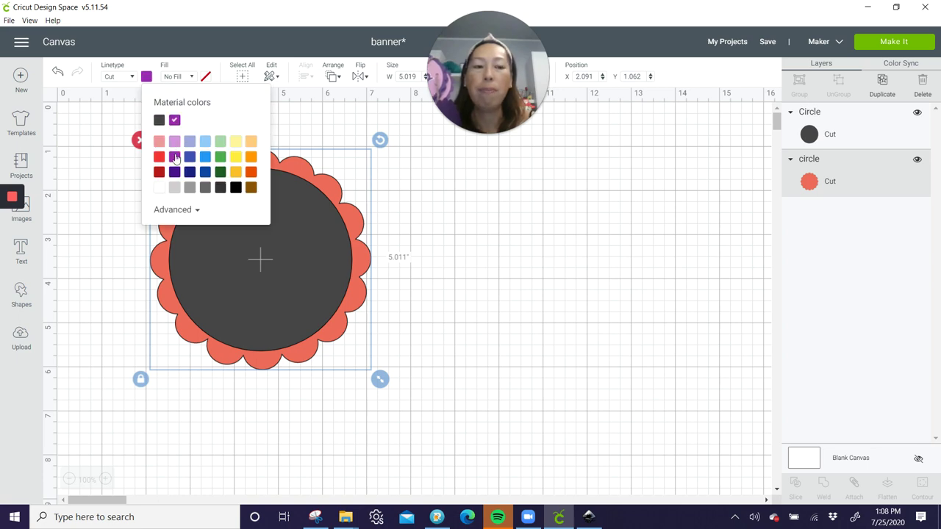
{"action": "left_click", "coordinate": [857, 133]}
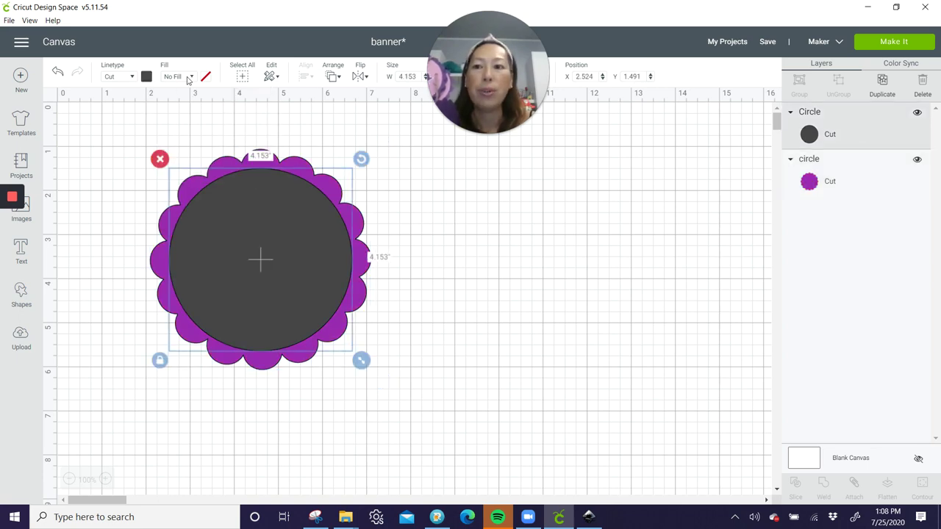
{"action": "left_click", "coordinate": [148, 78]}
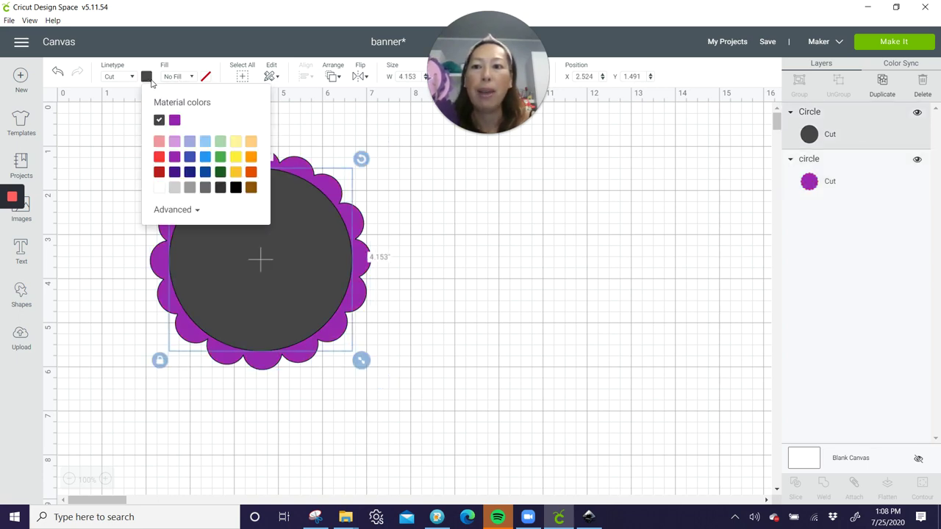
{"action": "left_click", "coordinate": [159, 142]}
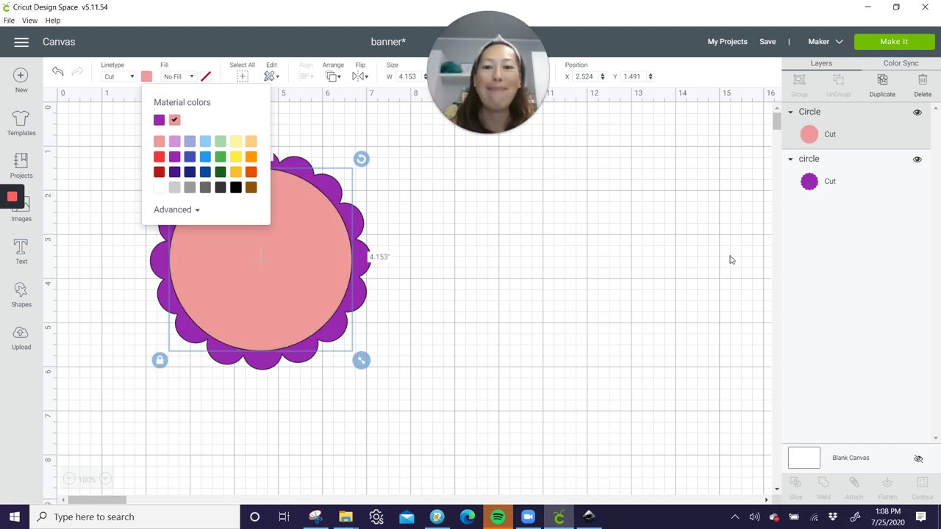
{"action": "left_click", "coordinate": [621, 309]}
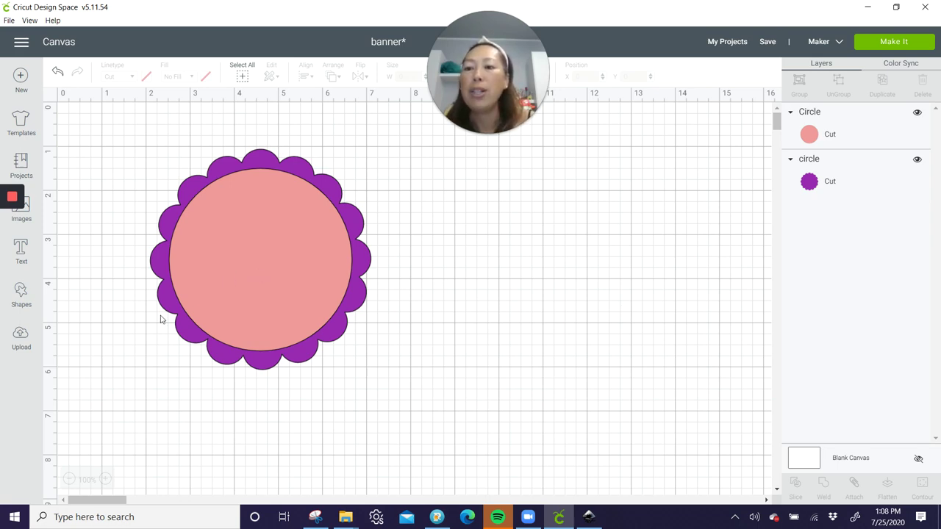
- Add a 0.389-inch dark circle at the pink circle's top-left and a duplicate at top-right
{"action": "left_click", "coordinate": [32, 293]}
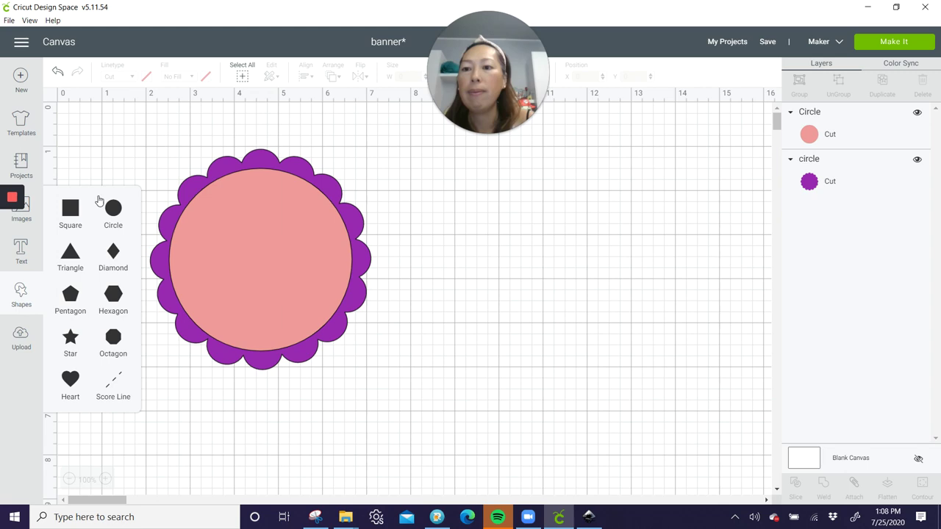
{"action": "left_click", "coordinate": [116, 212]}
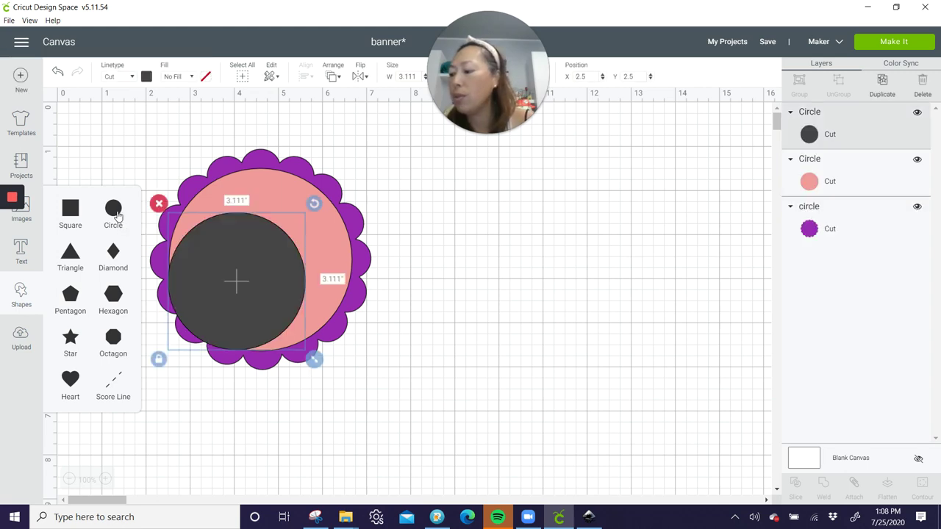
{"action": "left_click_drag", "start_coordinate": [254, 276], "coordinate": [510, 275]}
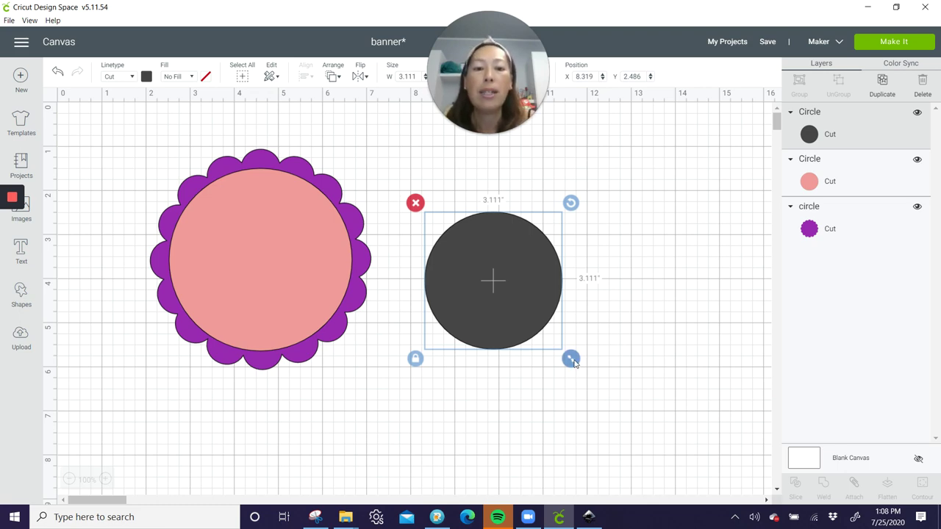
{"action": "left_click_drag", "start_coordinate": [571, 359], "coordinate": [224, 206]}
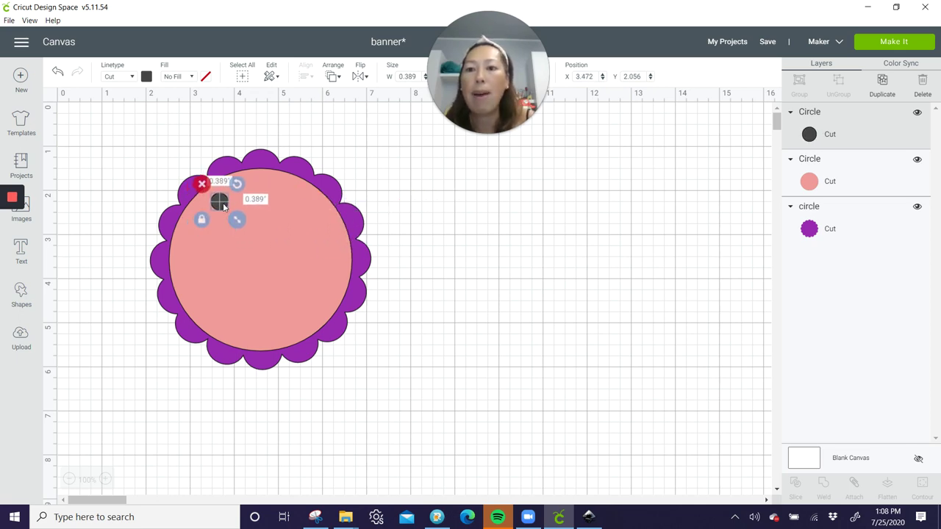
{"action": "left_click", "coordinate": [875, 90]}
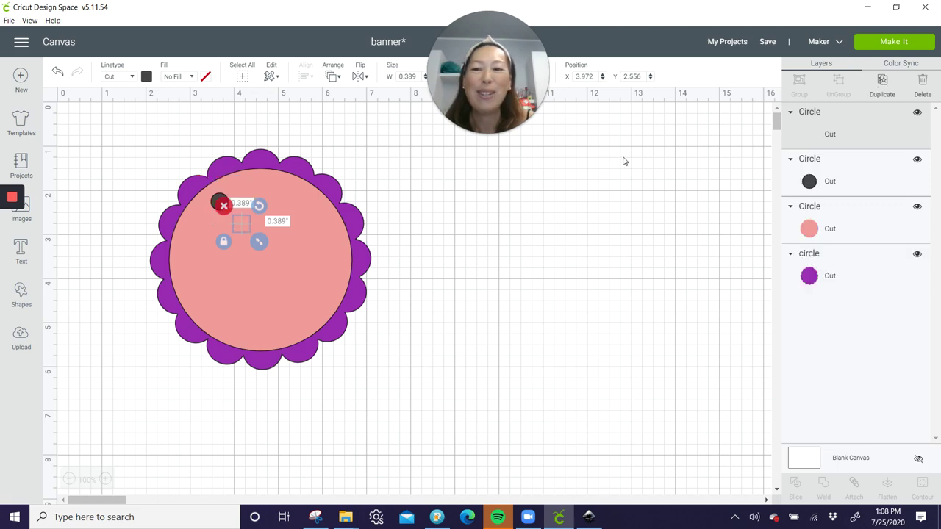
{"action": "left_click_drag", "start_coordinate": [247, 226], "coordinate": [298, 203]}
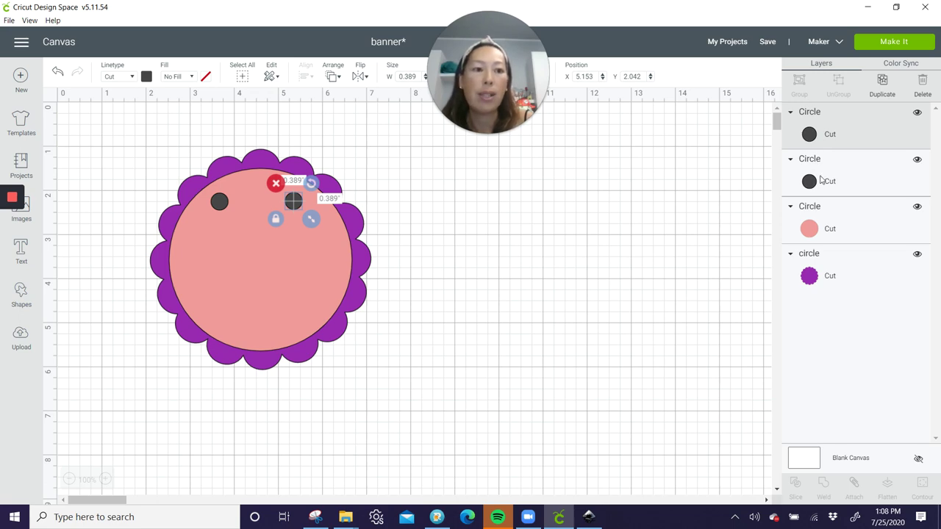
- Align the two dark circles at the same height and group them
{"action": "left_click", "coordinate": [821, 177], "text": "shift"}
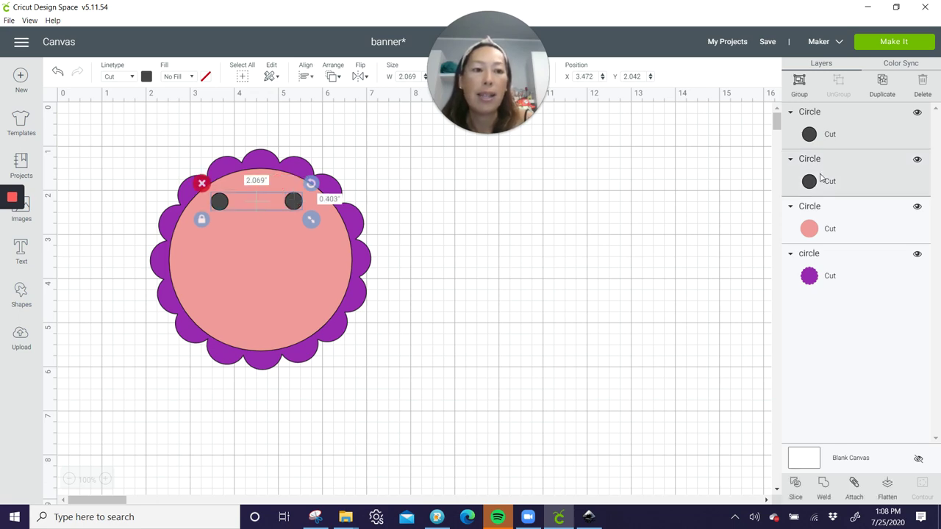
{"action": "left_click", "coordinate": [309, 78]}
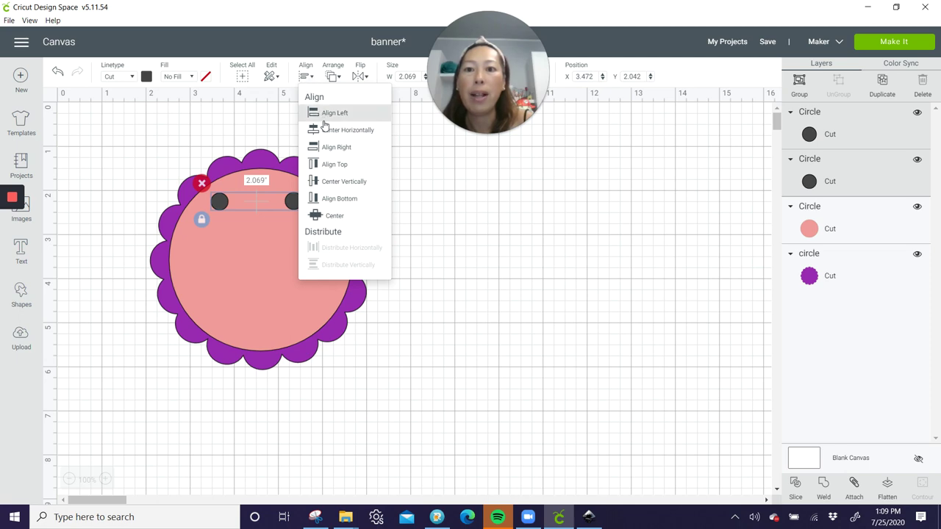
{"action": "left_click", "coordinate": [335, 183]}
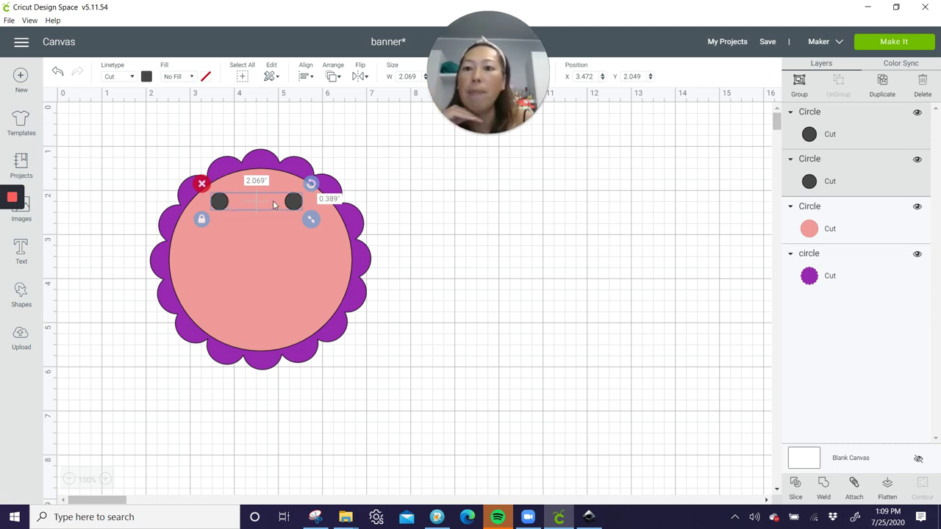
{"action": "left_click_drag", "start_coordinate": [298, 204], "coordinate": [301, 199]}
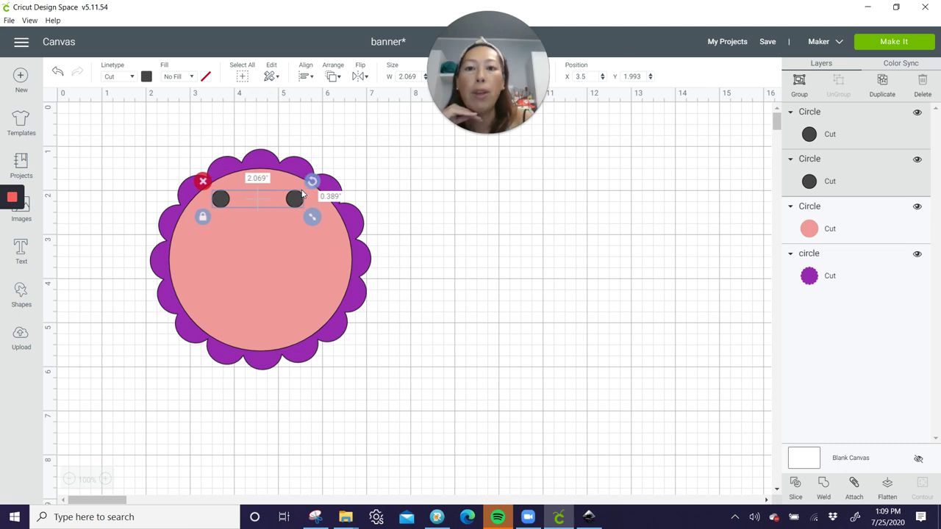
{"action": "left_click", "coordinate": [799, 84]}
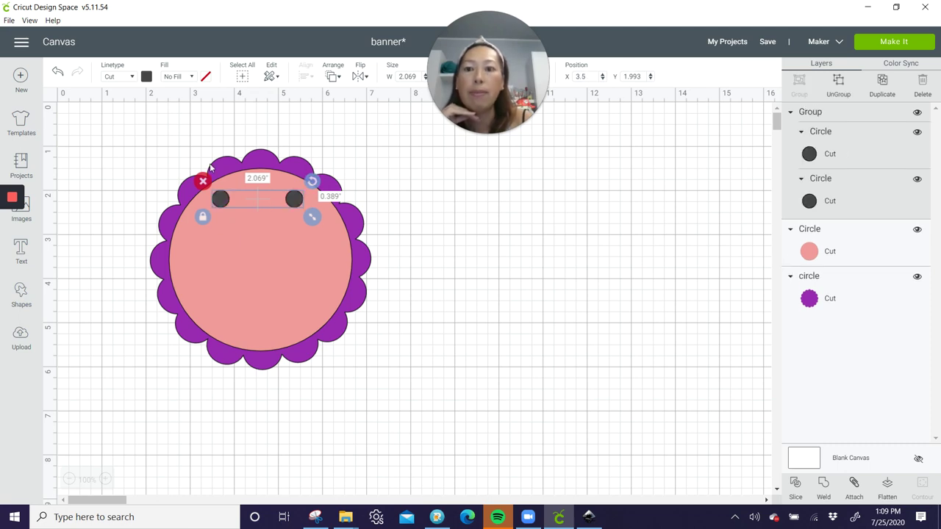
- Select the whole design and centre all the shapes on one another
{"action": "left_click", "coordinate": [137, 161]}
{"action": "left_click_drag", "start_coordinate": [136, 150], "coordinate": [409, 386]}
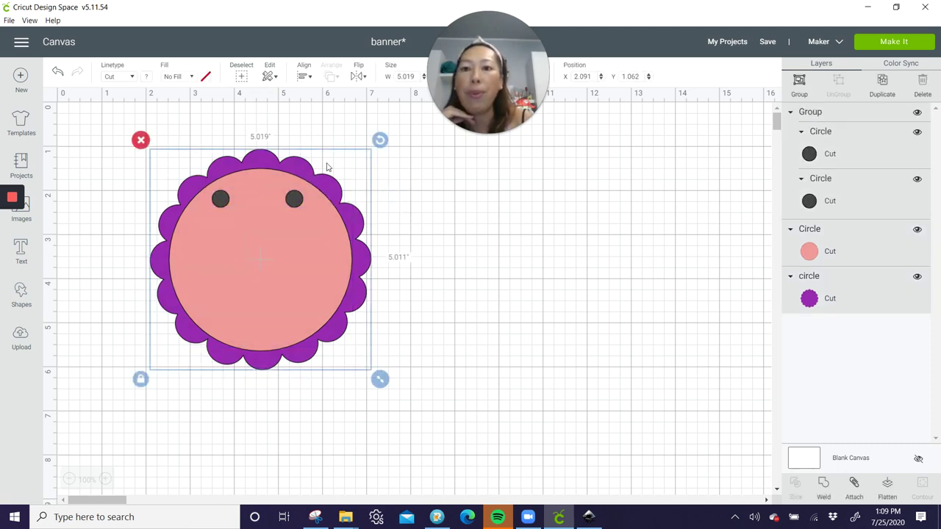
{"action": "left_click", "coordinate": [302, 76]}
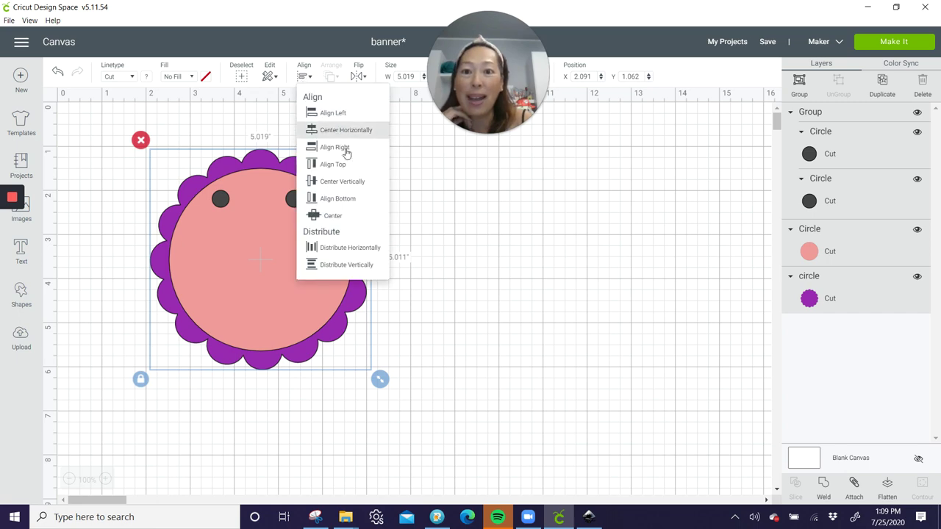
{"action": "left_click", "coordinate": [328, 214]}
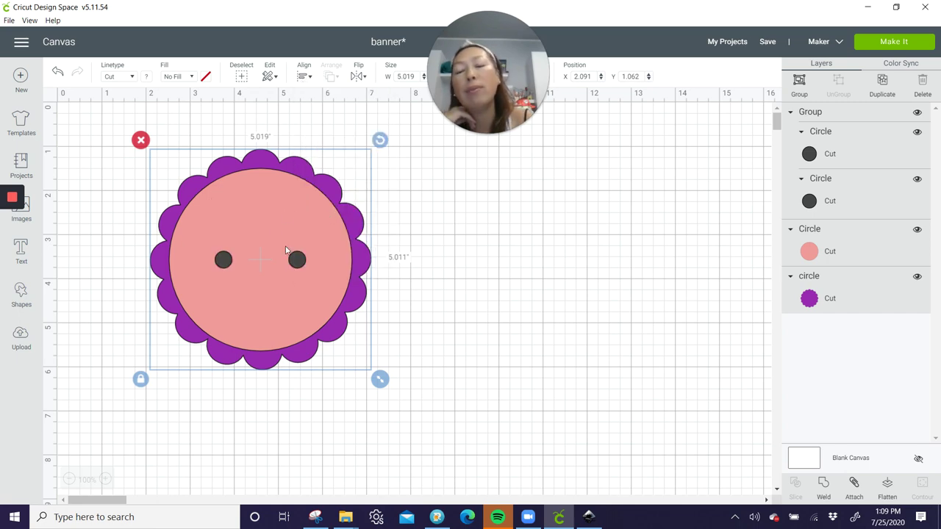
{"action": "left_click", "coordinate": [304, 78]}
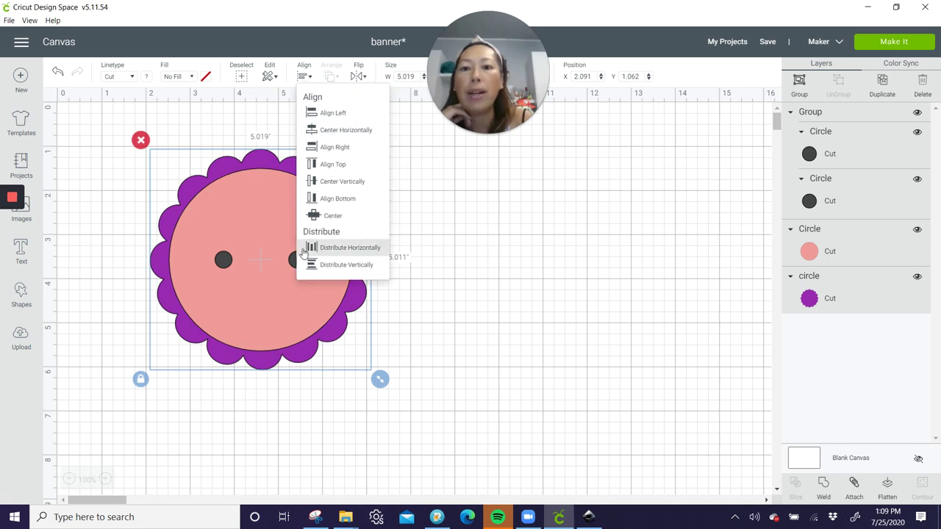
{"action": "left_click", "coordinate": [513, 298]}
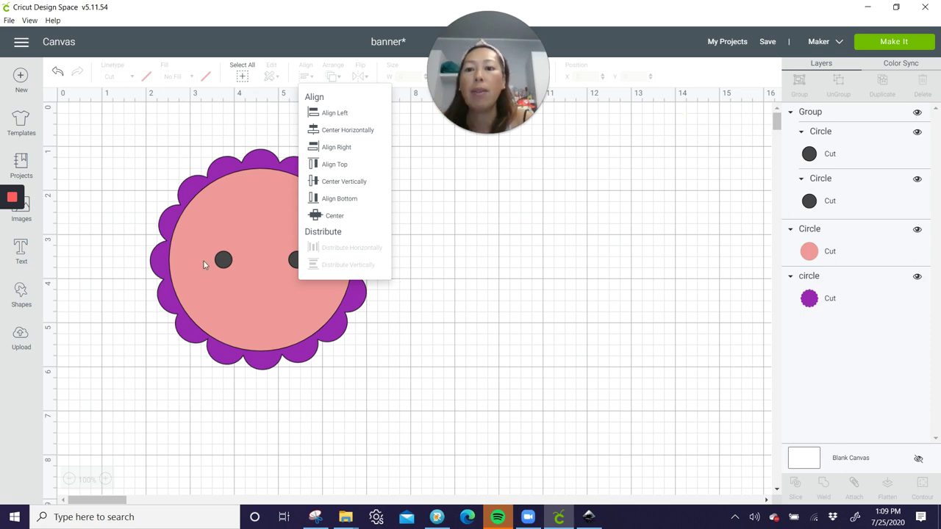
- Nudge the grouped hole pair upward three times with the Up arrow key
{"action": "left_click", "coordinate": [224, 260]}
{"action": "key", "text": "Up"}
{"action": "key", "text": "Up"}
{"action": "key", "text": "Up"}
{"action": "key", "text": "Up"}
{"action": "key", "text": "Up"}
{"action": "key", "text": "Up"}
{"action": "key", "text": "Up"}
{"action": "key", "text": "Up"}
{"action": "key", "text": "Up"}
{"action": "key", "text": "Up"}
{"action": "key", "text": "Up"}
{"action": "key", "text": "Up"}
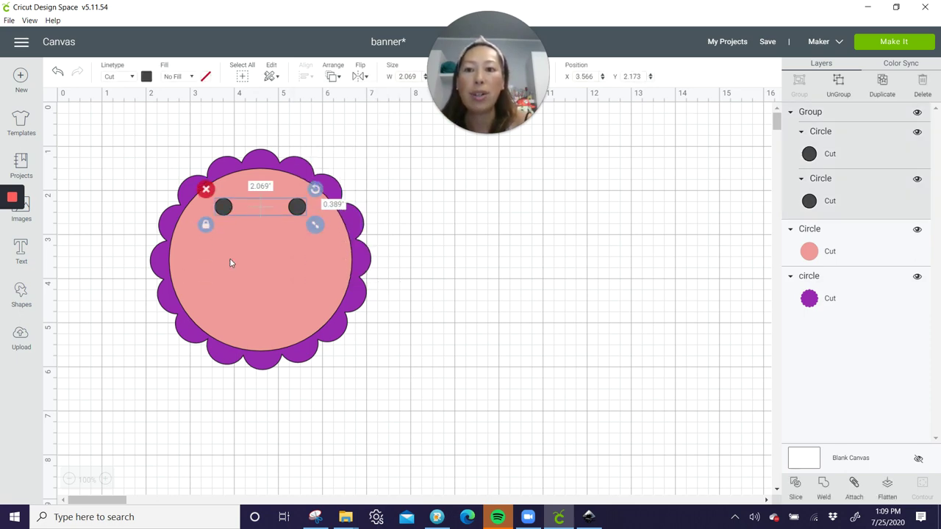
{"action": "key", "text": "Up"}
{"action": "key", "text": "Up"}
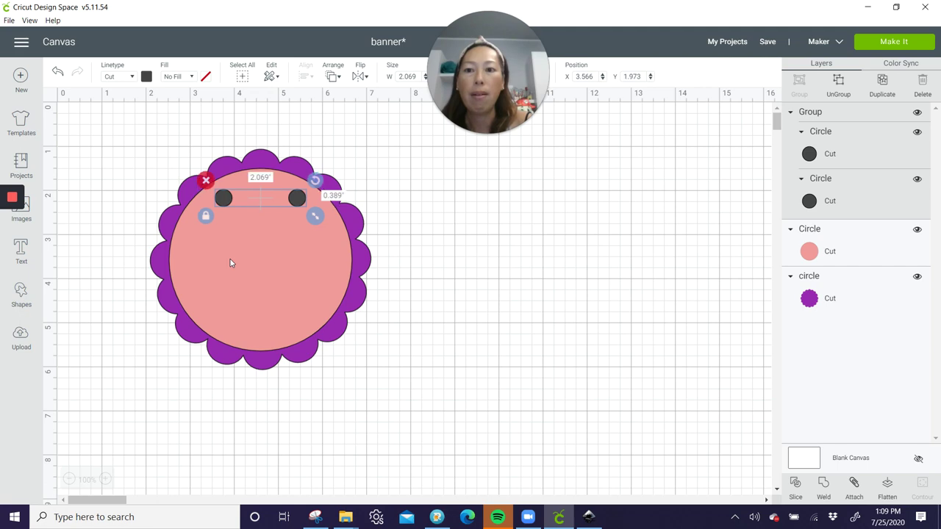
{"action": "key", "text": "Up"}
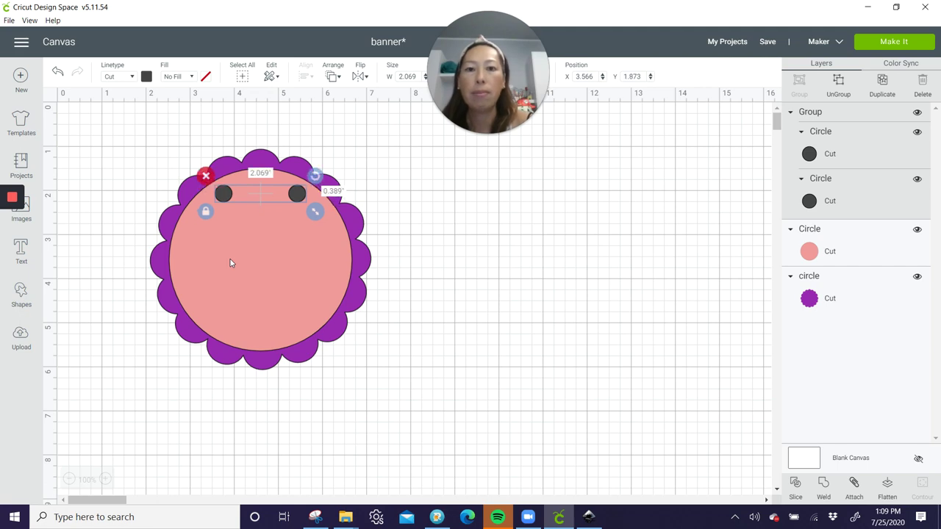
{"action": "left_click", "coordinate": [478, 247]}
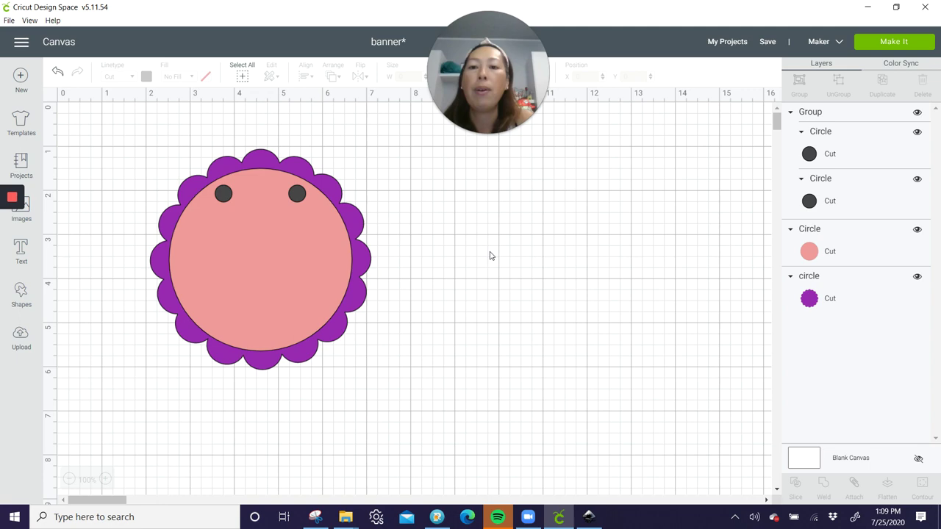
{"action": "left_click", "coordinate": [304, 198]}
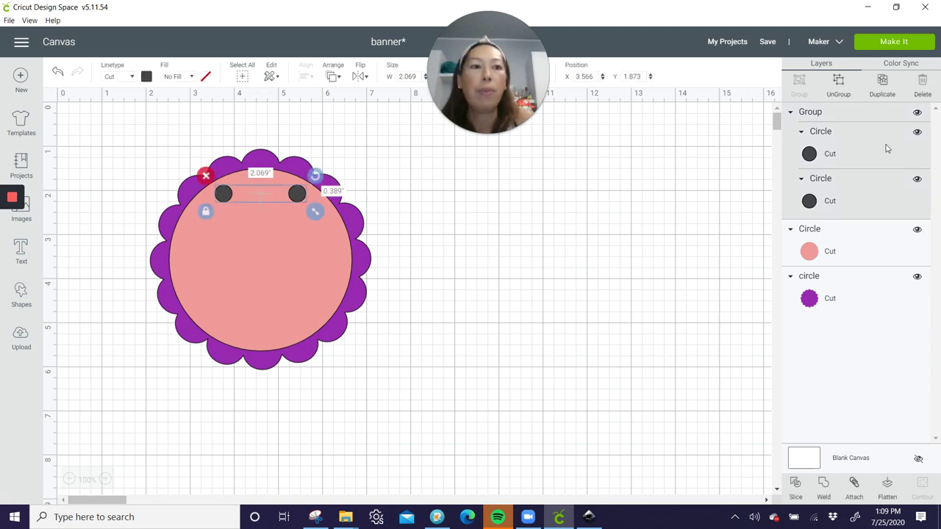
- Ungroup the holes and slice the right hole through the pink circle and purple scallop
{"action": "left_click", "coordinate": [839, 85]}
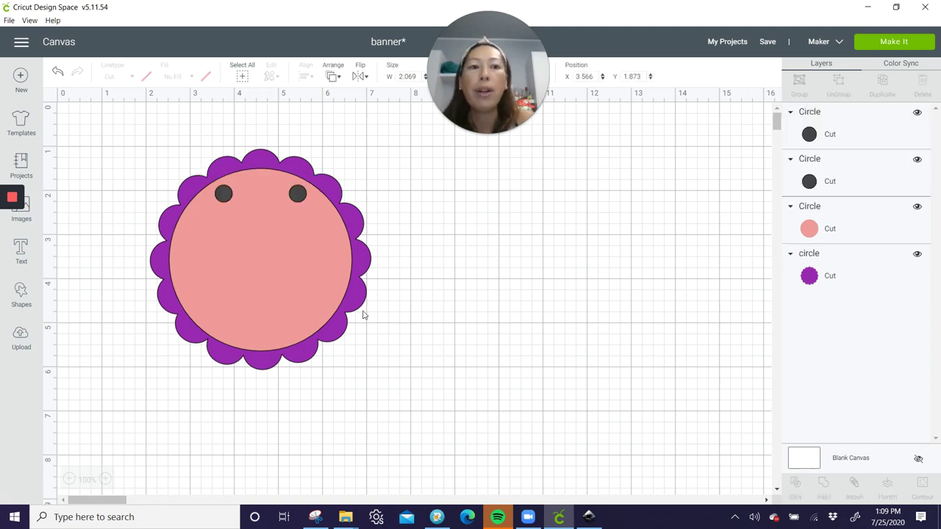
{"action": "left_click", "coordinate": [840, 133]}
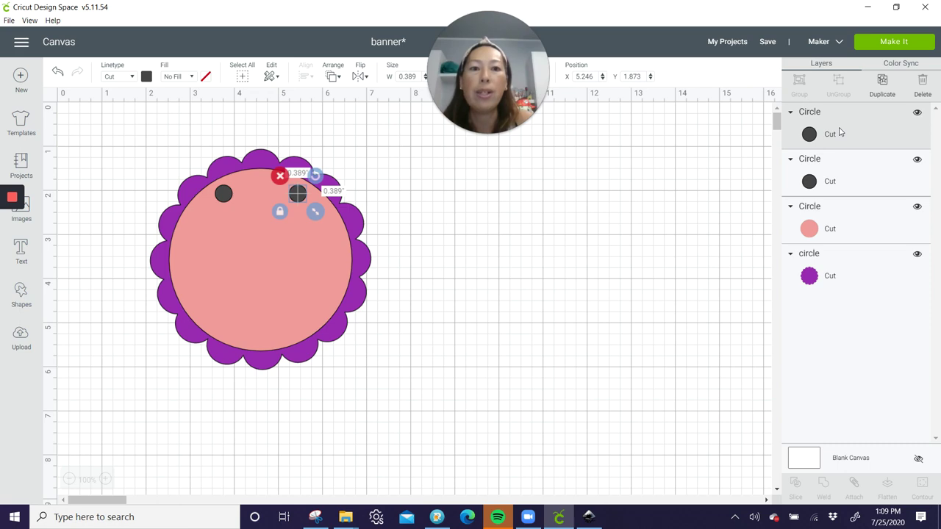
{"action": "left_click", "coordinate": [816, 237], "text": "shift"}
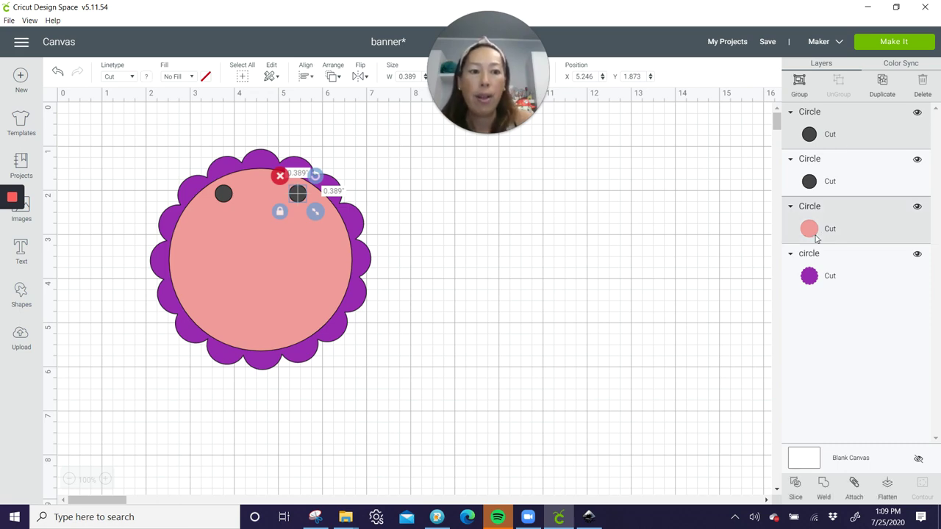
{"action": "left_click", "coordinate": [796, 485]}
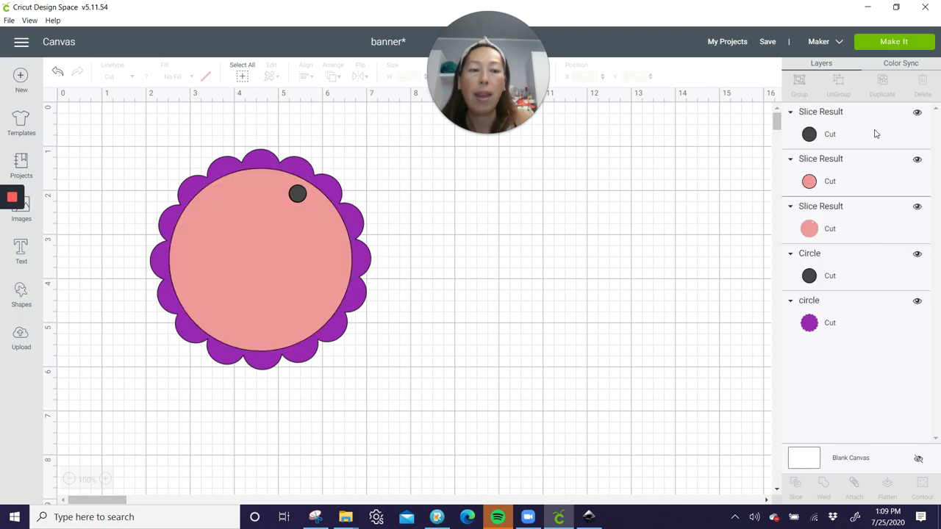
{"action": "left_click", "coordinate": [811, 135]}
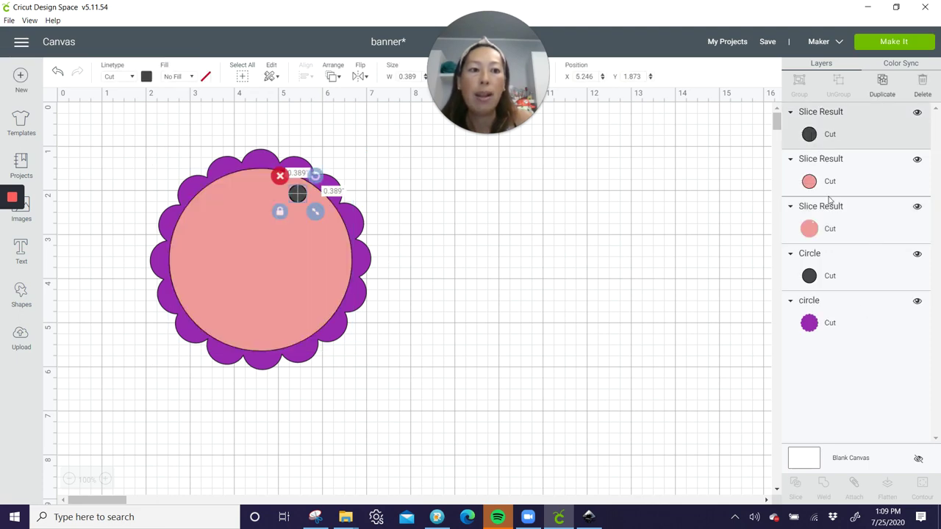
{"action": "left_click", "coordinate": [826, 326], "text": "shift"}
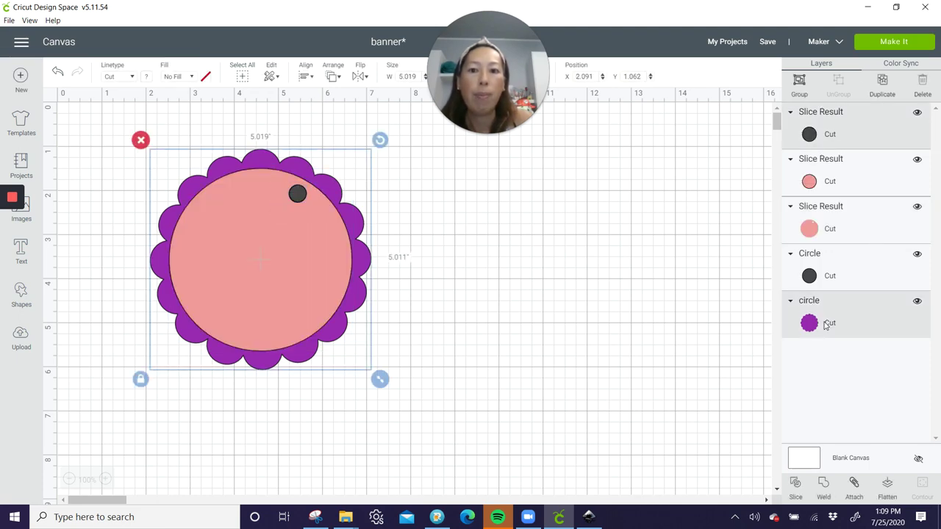
{"action": "left_click", "coordinate": [795, 484]}
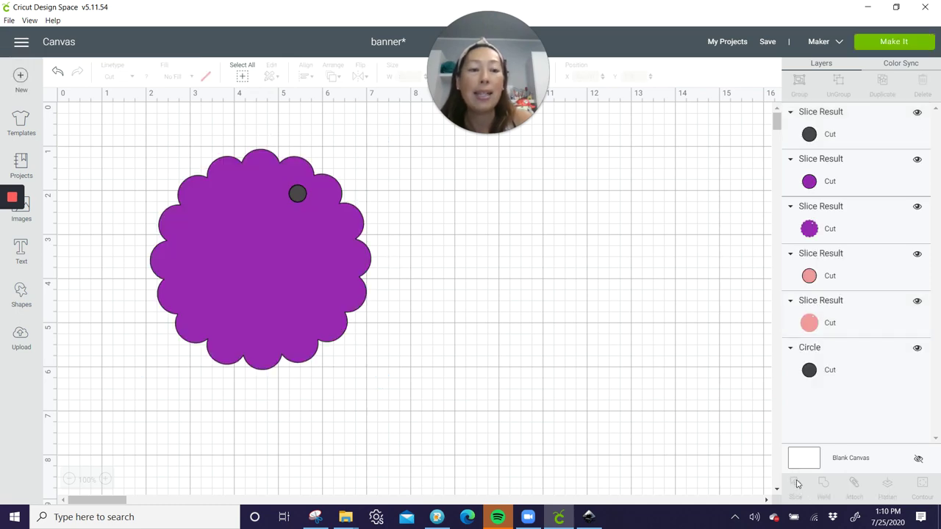
- Slice the remaining hole circle through the pink layer and the purple scallop
{"action": "left_click", "coordinate": [822, 368]}
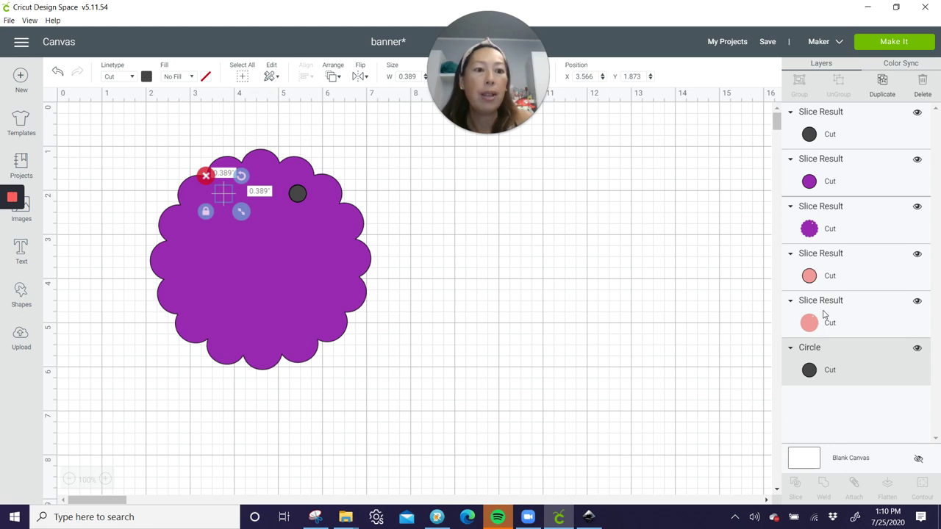
{"action": "left_click", "coordinate": [823, 314], "text": "shift"}
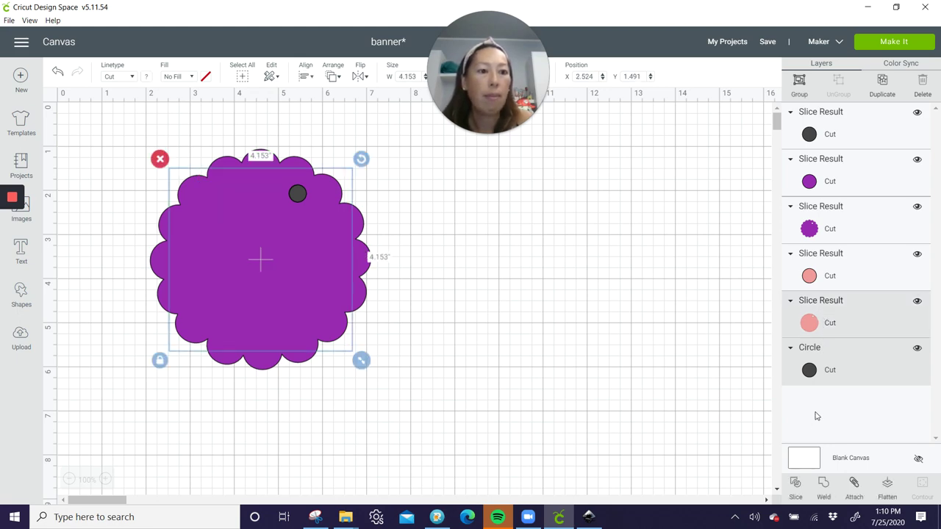
{"action": "left_click", "coordinate": [795, 486]}
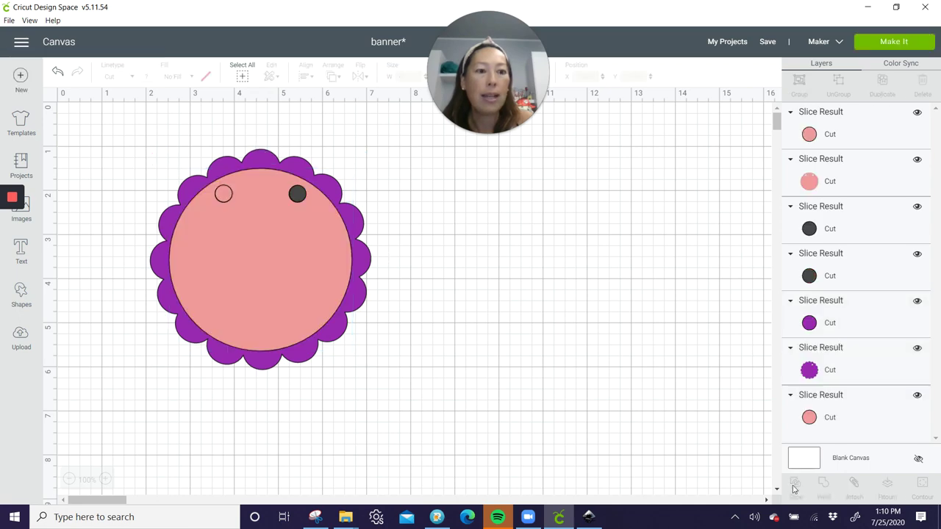
{"action": "left_click", "coordinate": [825, 276]}
{"action": "left_click", "coordinate": [829, 231]}
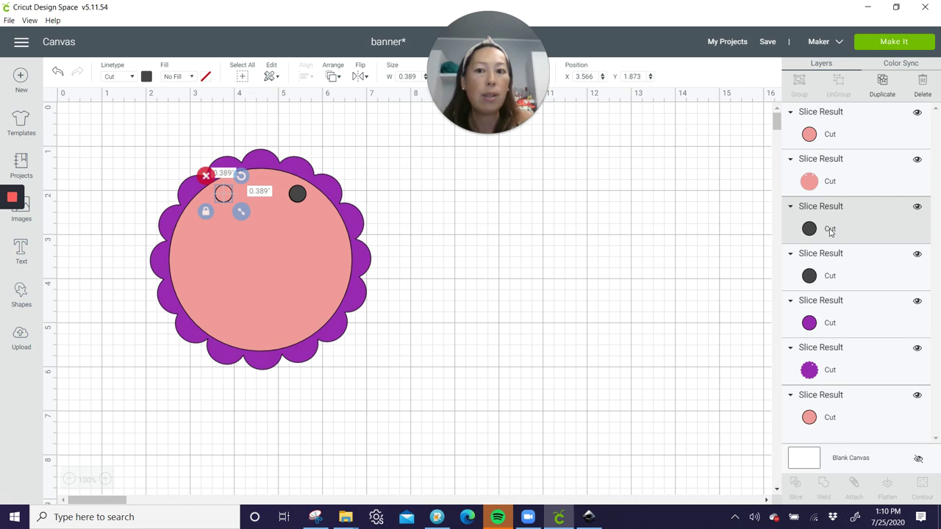
{"action": "left_click", "coordinate": [824, 369], "text": "shift"}
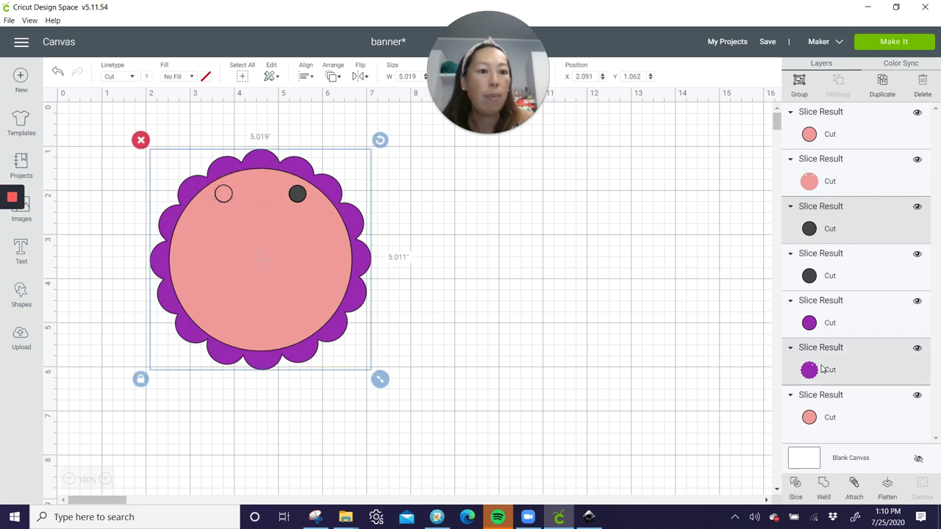
{"action": "left_click", "coordinate": [796, 488]}
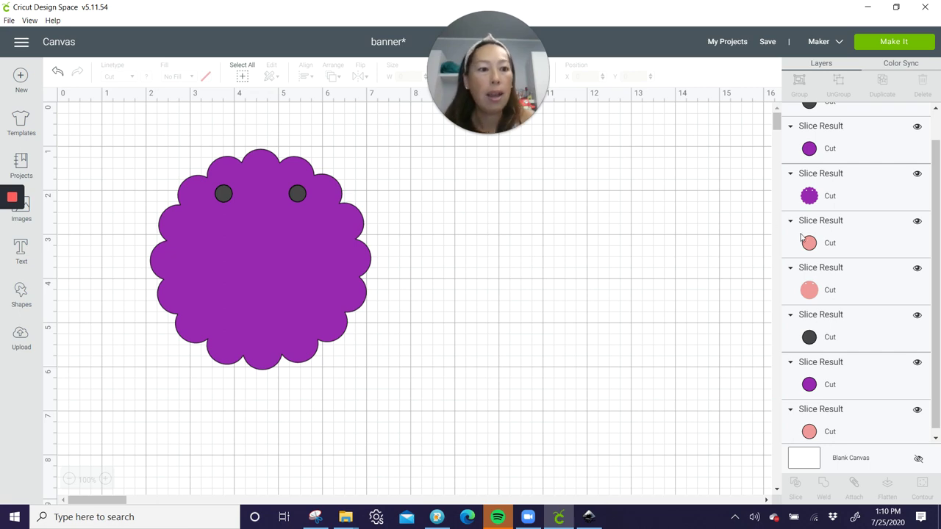
{"action": "left_click", "coordinate": [828, 289]}
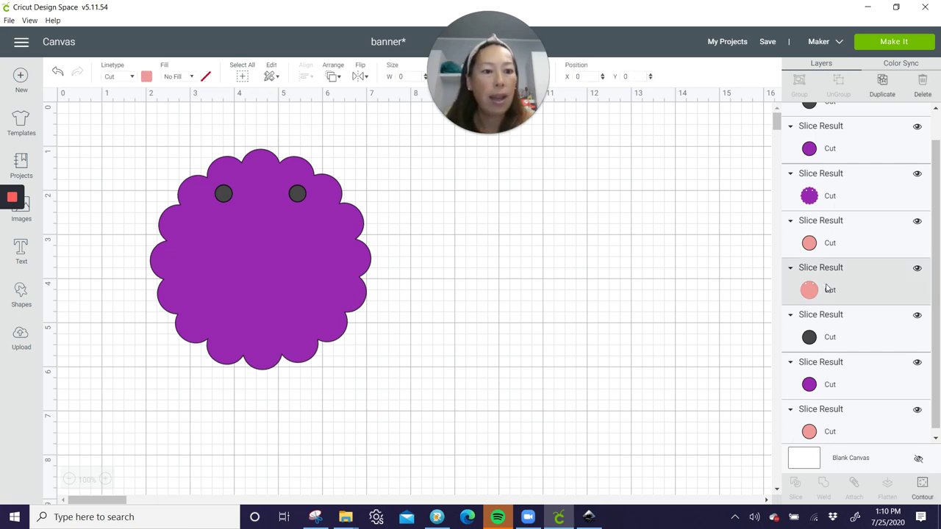
{"action": "left_click", "coordinate": [333, 77]}
- Bring the pink circle to front, pull the shapes apart and delete the leftover dark dots
{"action": "left_click", "coordinate": [357, 151]}
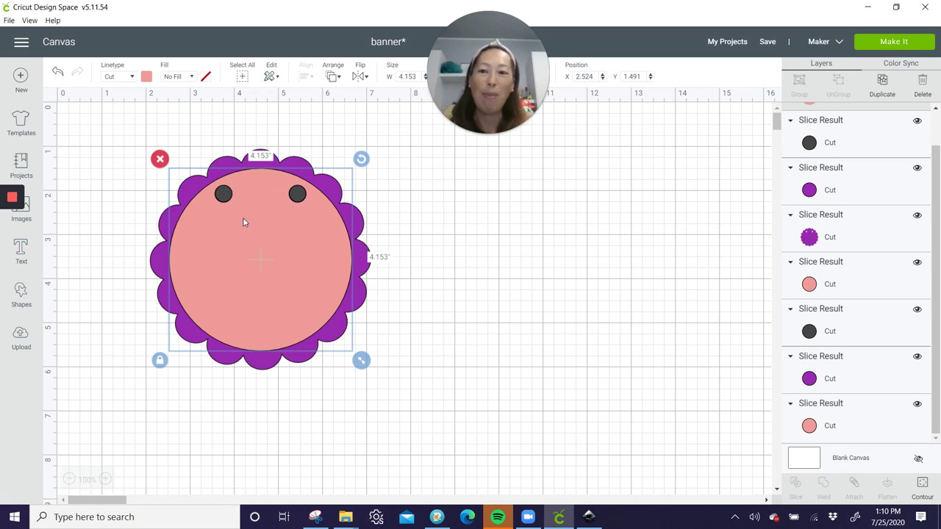
{"action": "left_click_drag", "start_coordinate": [245, 222], "coordinate": [491, 238]}
{"action": "left_click", "coordinate": [308, 252]}
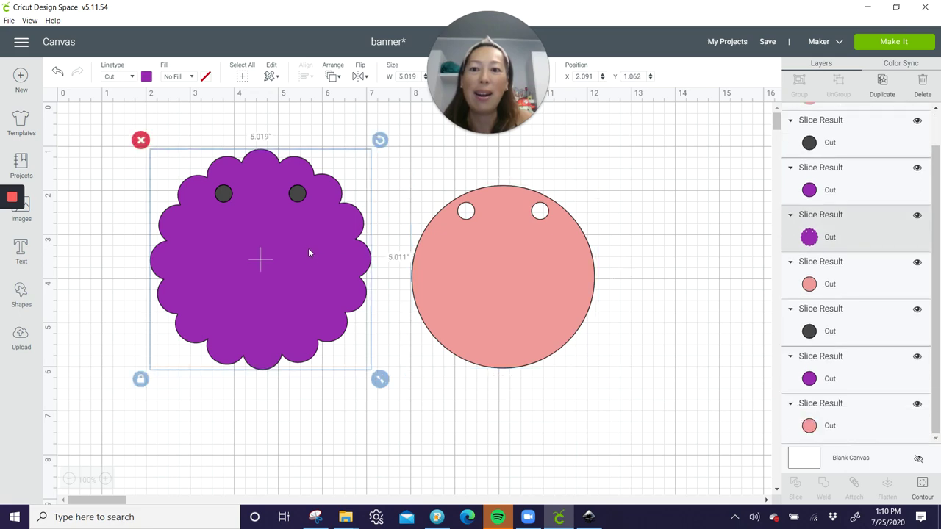
{"action": "left_click_drag", "start_coordinate": [308, 248], "coordinate": [312, 387]}
{"action": "left_click_drag", "start_coordinate": [164, 177], "coordinate": [348, 223]}
{"action": "left_click", "coordinate": [204, 176]}
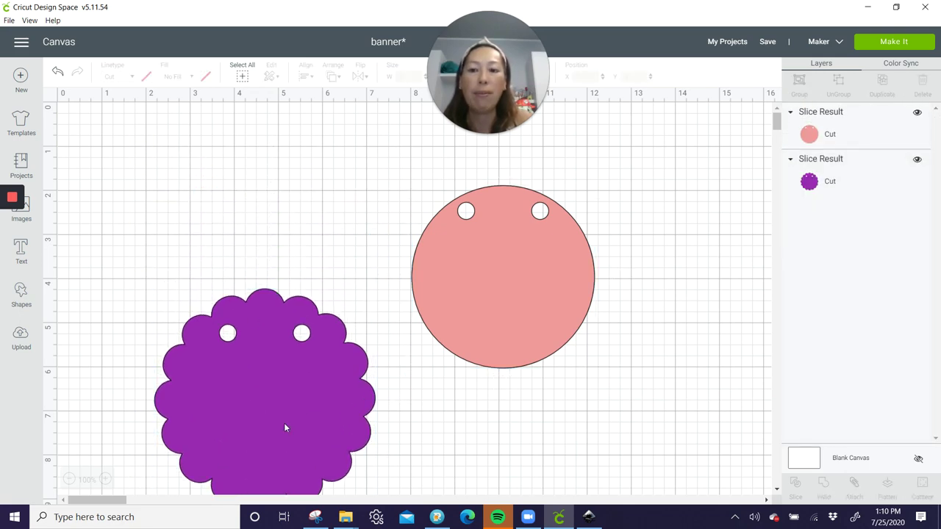
- Move the scallop and pink circle back together and select both shapes
{"action": "left_click_drag", "start_coordinate": [285, 427], "coordinate": [305, 273]}
{"action": "left_click_drag", "start_coordinate": [529, 273], "coordinate": [311, 253]}
{"action": "left_click", "coordinate": [162, 217]}
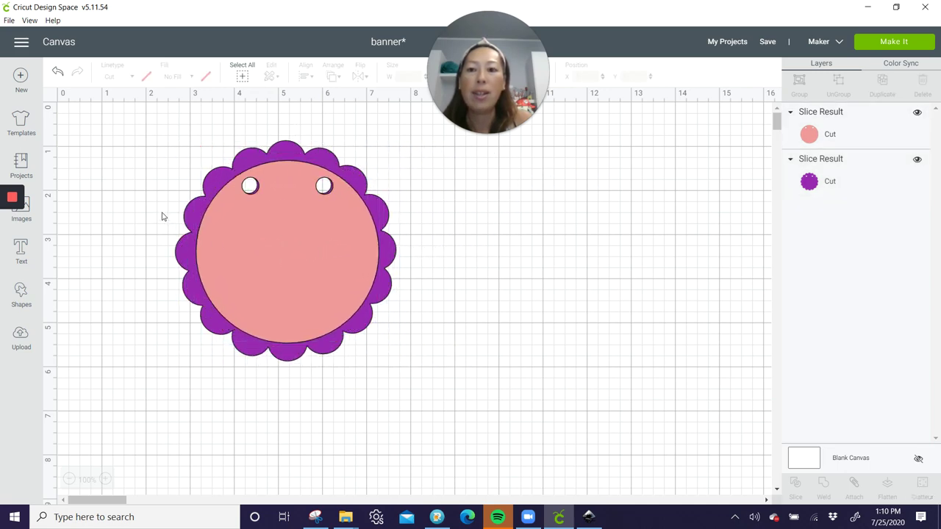
{"action": "left_click_drag", "start_coordinate": [144, 197], "coordinate": [288, 282]}
{"action": "left_click", "coordinate": [304, 75]}
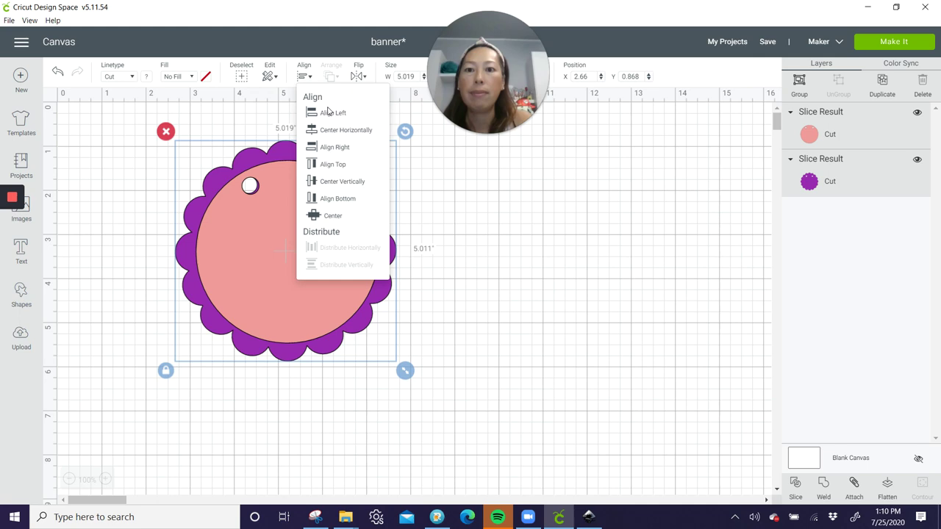
- Apply Align > Center to the selected pink circle and purple scallop
{"action": "left_click", "coordinate": [328, 215]}
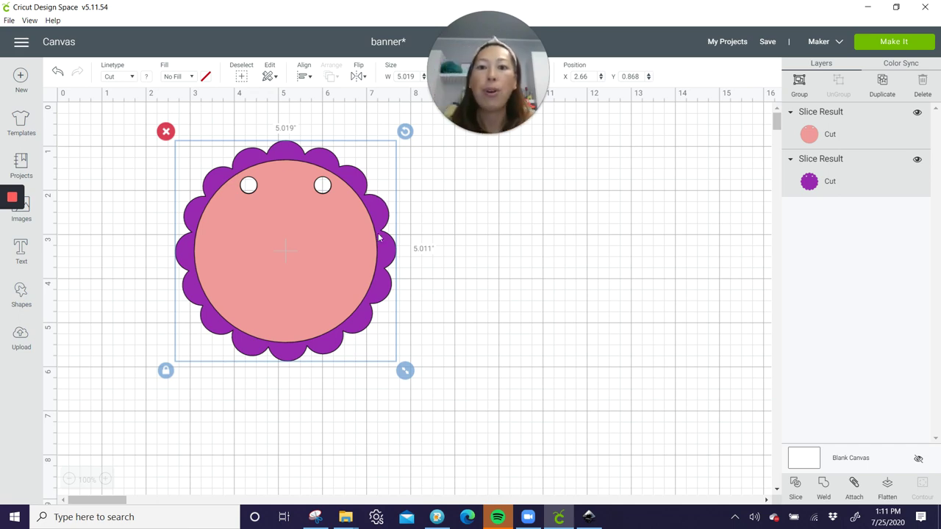
- Resize the combined pink-and-purple scallop design to 5.5 inches wide (5.5 × 5.491 in) and deselect it
{"action": "double_click", "coordinate": [409, 74]}
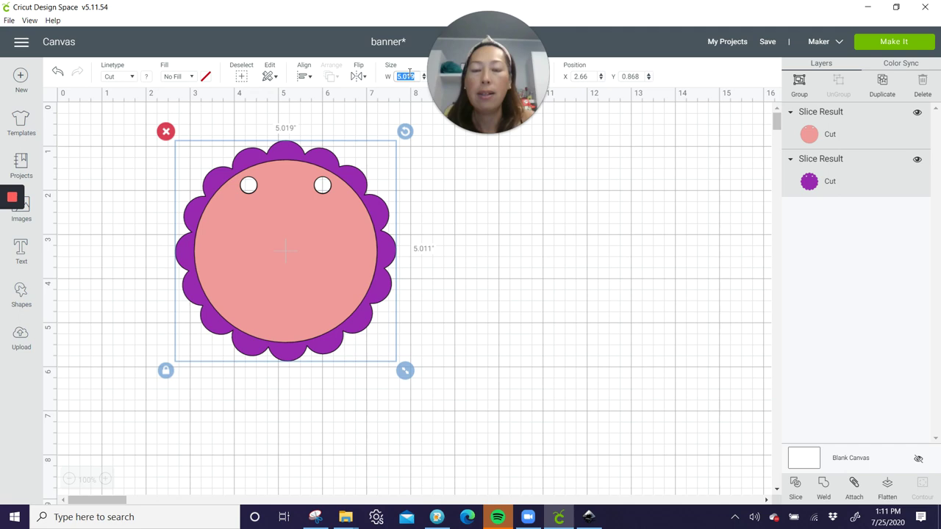
{"action": "type", "text": "5.5"}
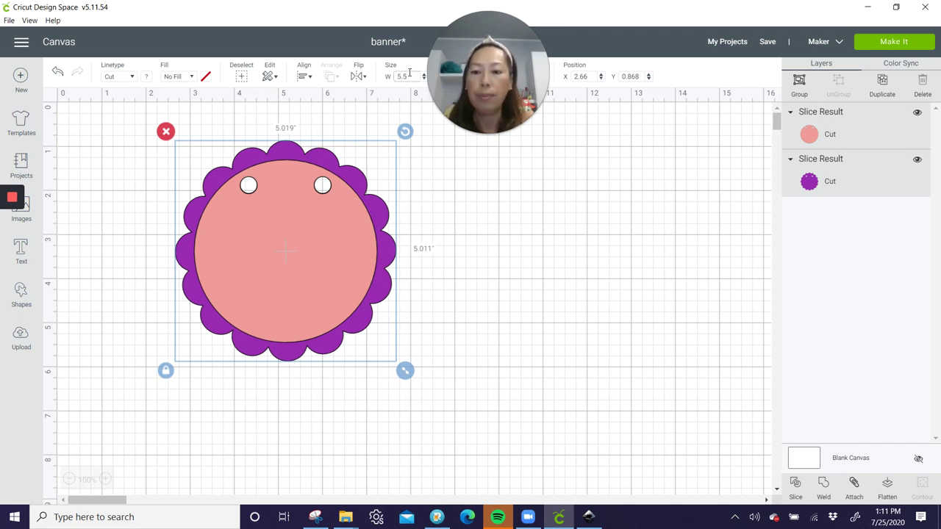
{"action": "key", "text": "Return"}
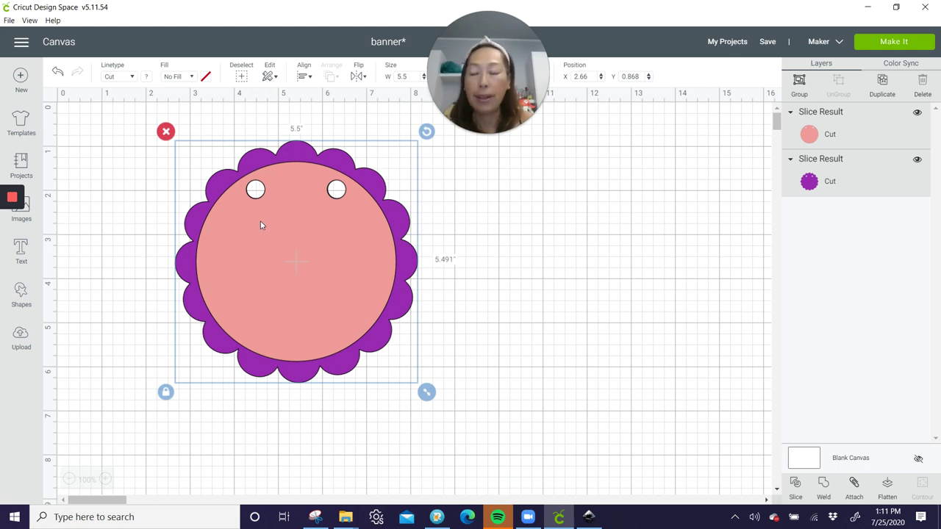
{"action": "left_click", "coordinate": [484, 245]}
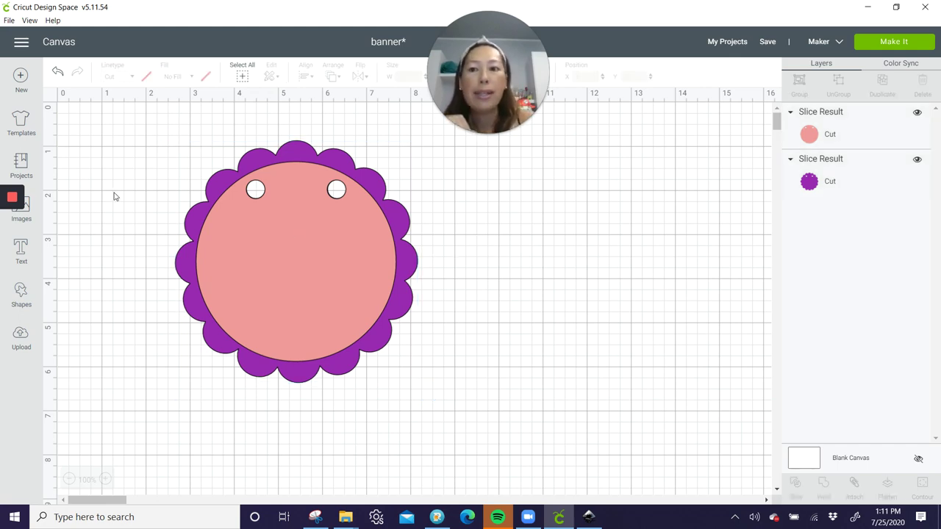
{"action": "left_click_drag", "start_coordinate": [113, 194], "coordinate": [449, 383]}
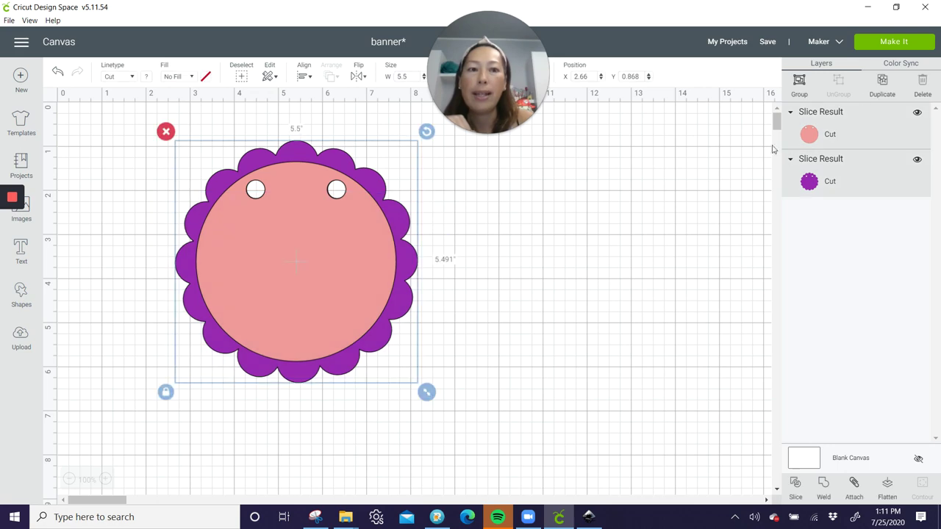
{"action": "left_click", "coordinate": [874, 90]}
{"action": "left_click", "coordinate": [874, 92]}
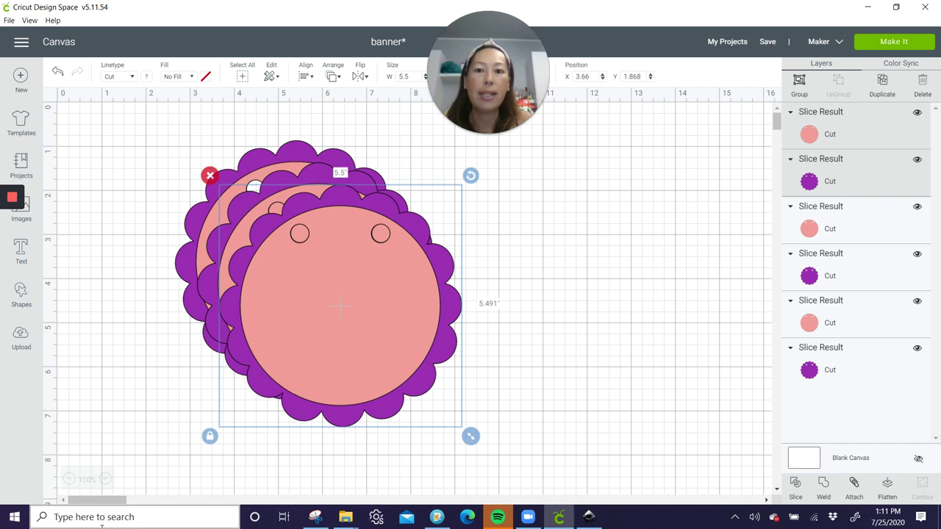
{"action": "key", "text": "Delete"}
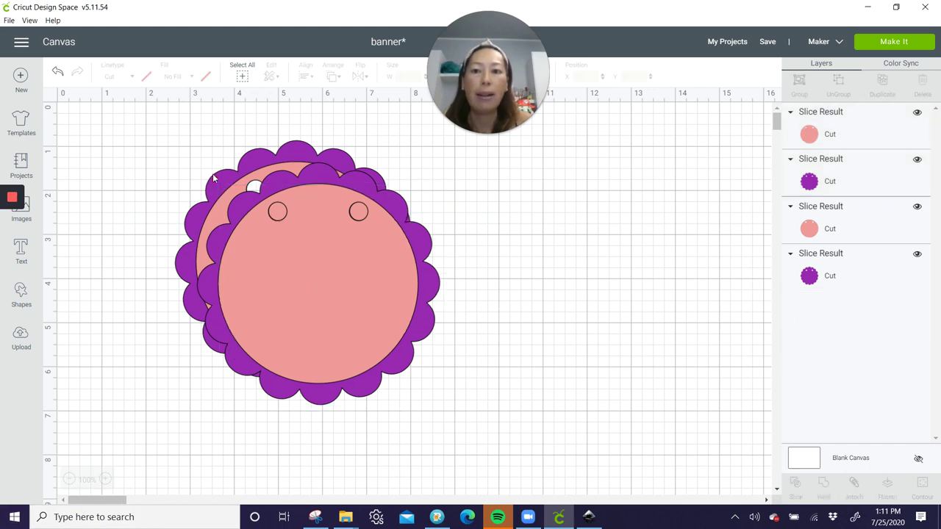
{"action": "left_click", "coordinate": [348, 279]}
{"action": "key", "text": "Delete"}
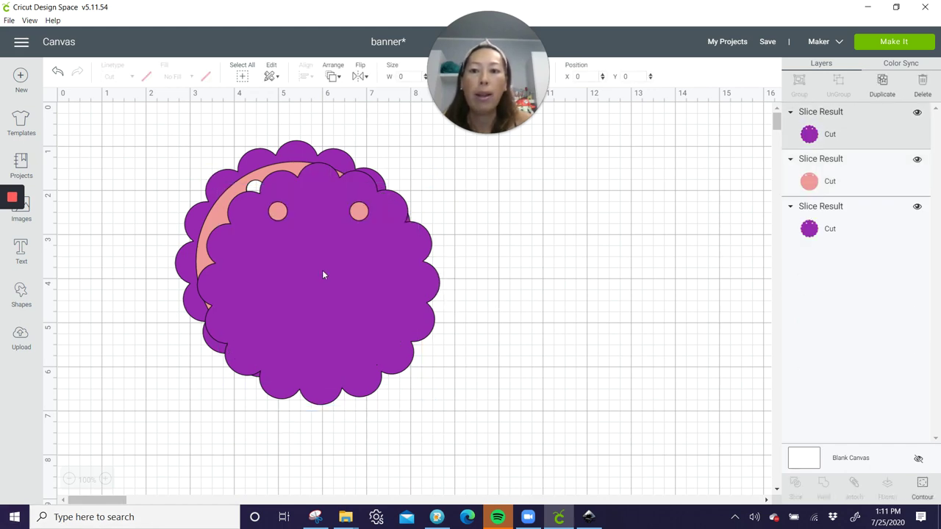
{"action": "left_click", "coordinate": [322, 270]}
{"action": "key", "text": "Delete"}
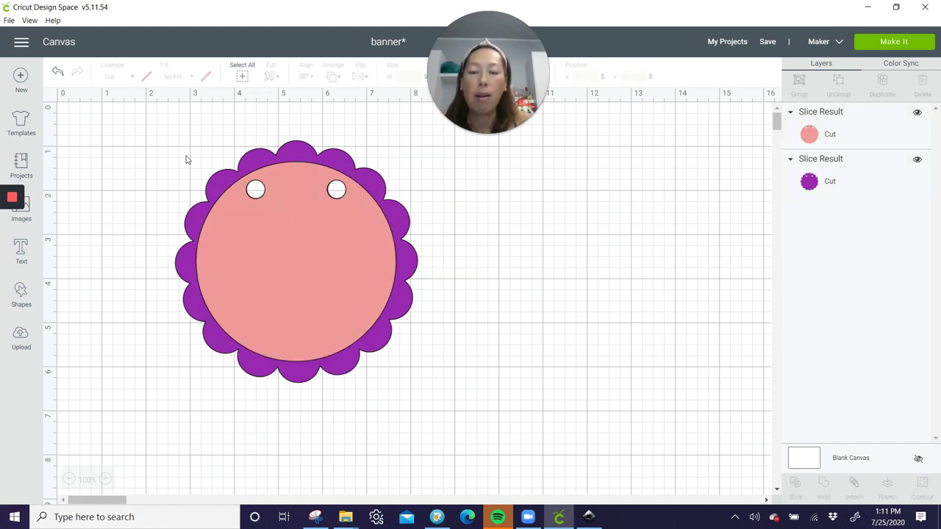
- Go to the mat preparation screen and set the project copies to 19
{"action": "left_click", "coordinate": [900, 43]}
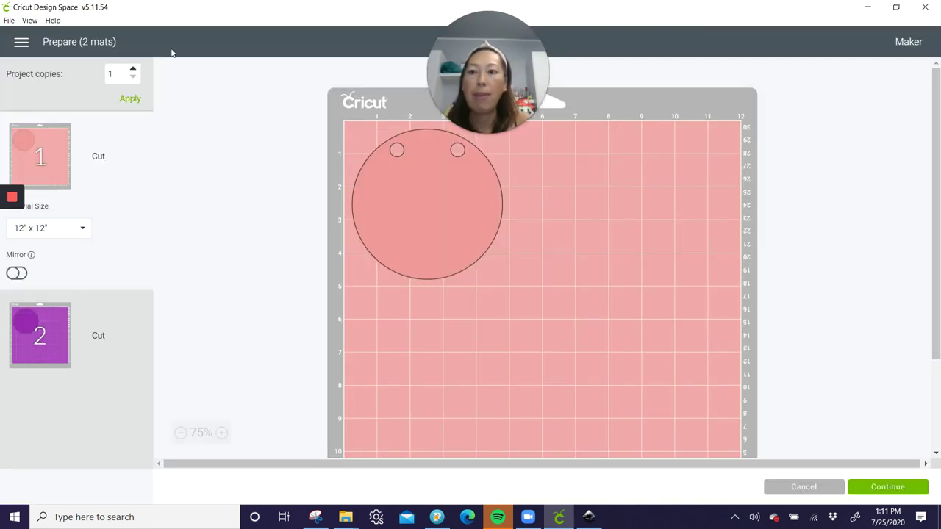
{"action": "double_click", "coordinate": [118, 75]}
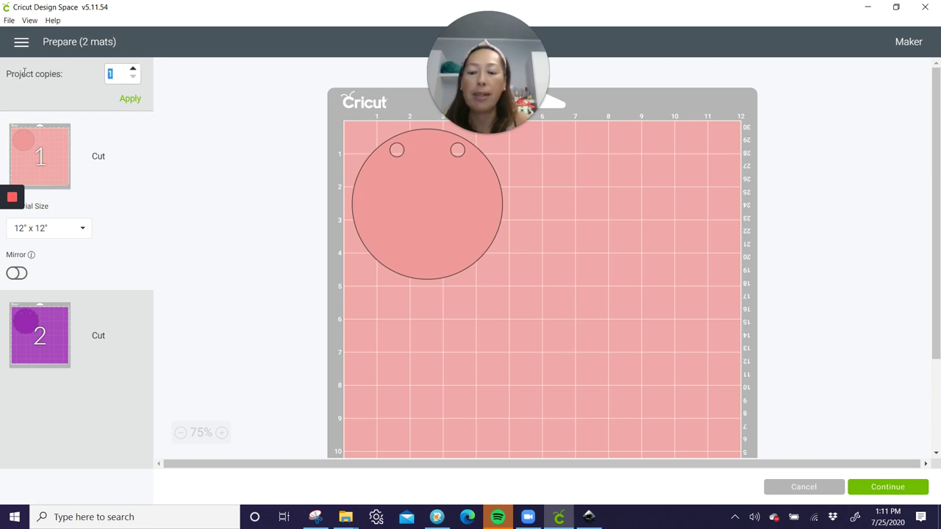
{"action": "type", "text": "19"}
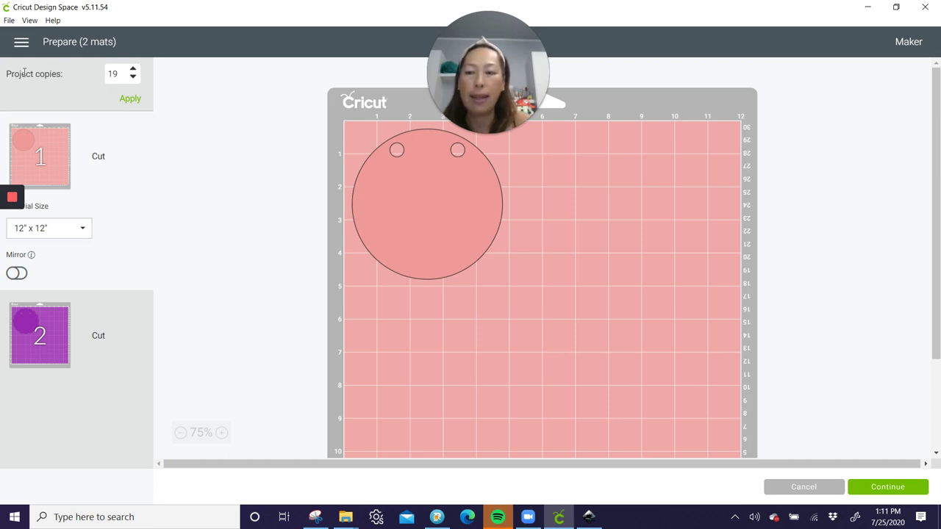
{"action": "left_click", "coordinate": [134, 98]}
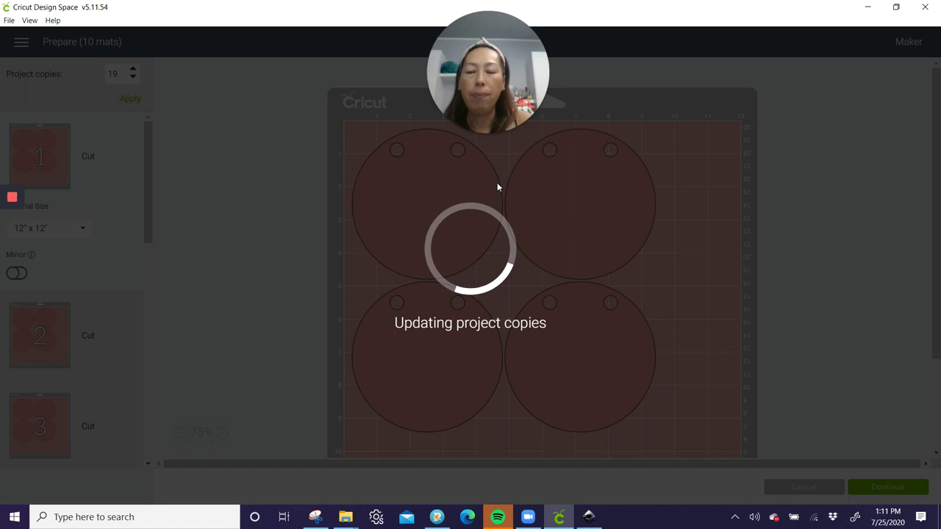
- Rearrange the circles on the first mat, moving them out toward the mat's edges and corners
{"action": "scroll", "coordinate": [425, 371], "scroll_direction": "down", "scroll_amount": 3}
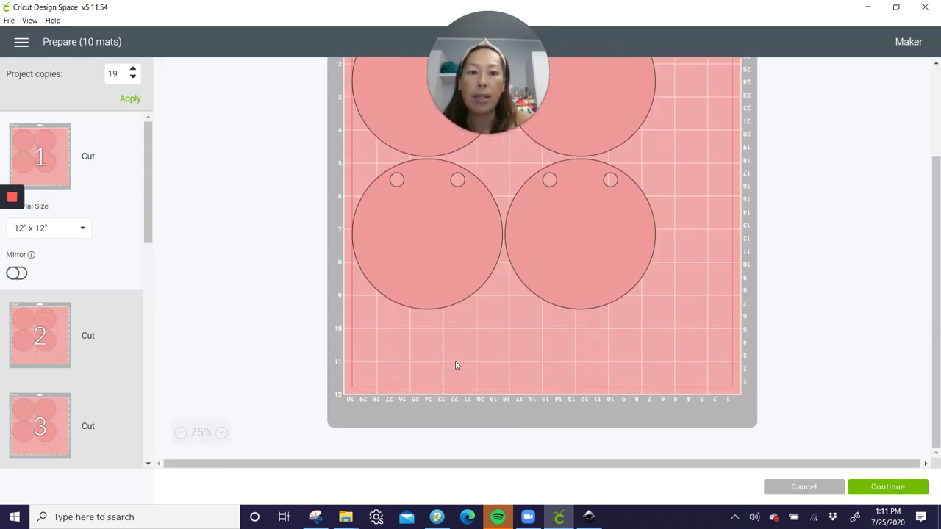
{"action": "scroll", "coordinate": [455, 365], "scroll_direction": "up", "scroll_amount": 3}
{"action": "scroll", "coordinate": [473, 338], "scroll_direction": "down", "scroll_amount": 3}
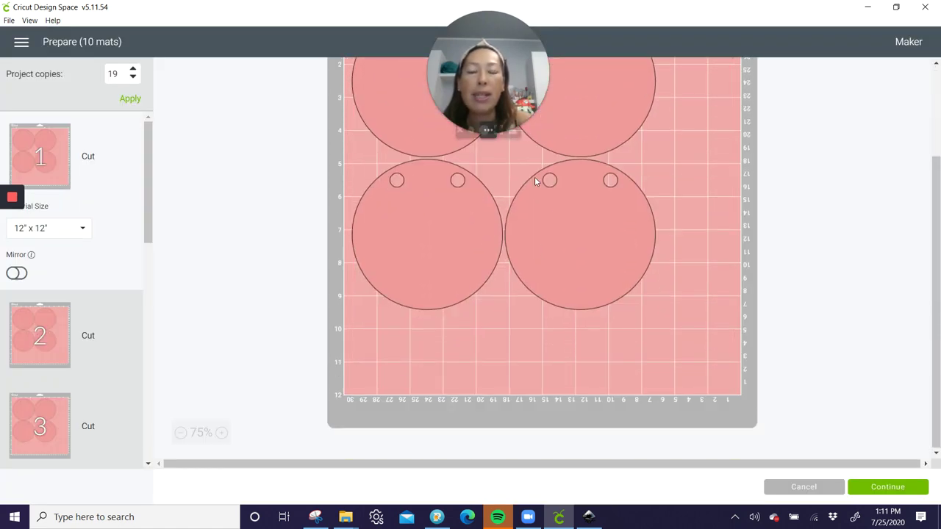
{"action": "scroll", "coordinate": [535, 267], "scroll_direction": "up", "scroll_amount": 3}
{"action": "left_click_drag", "start_coordinate": [614, 263], "coordinate": [727, 180]}
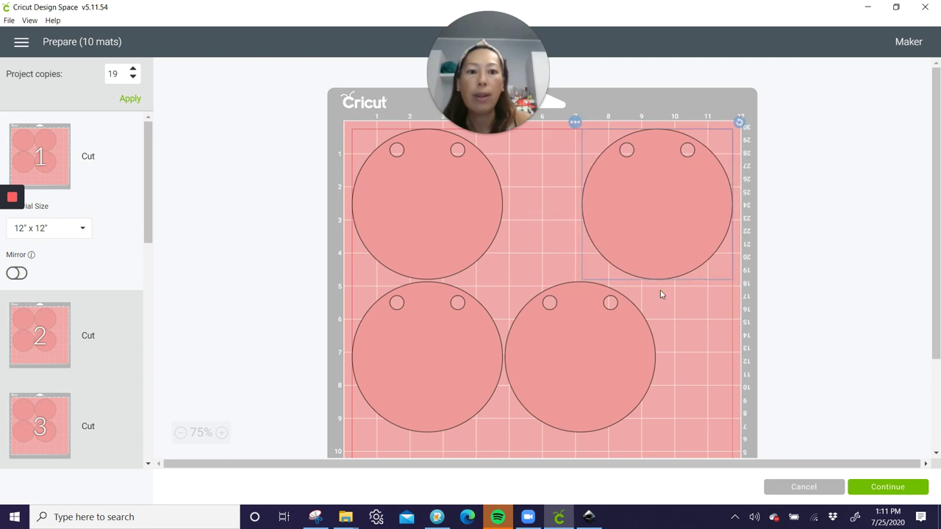
{"action": "left_click_drag", "start_coordinate": [576, 378], "coordinate": [783, 489]}
{"action": "left_click_drag", "start_coordinate": [470, 384], "coordinate": [471, 462]}
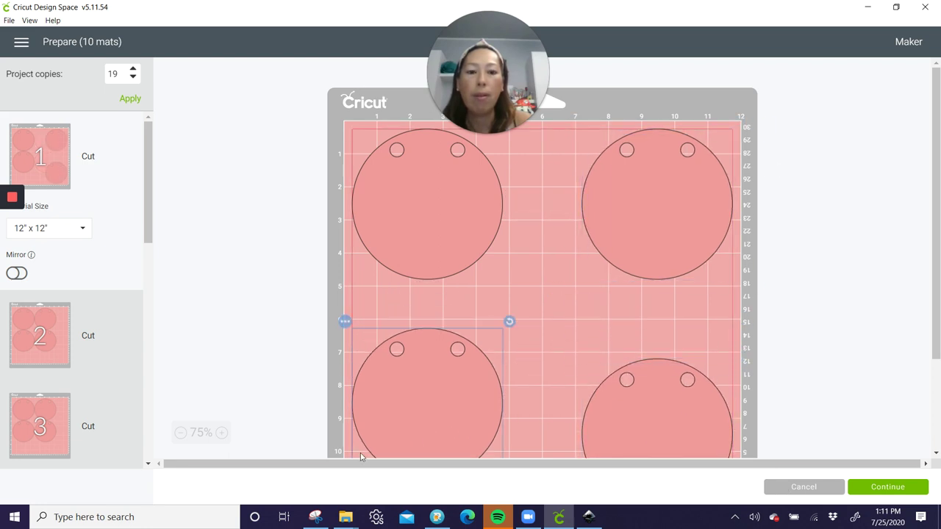
{"action": "left_click", "coordinate": [403, 205]}
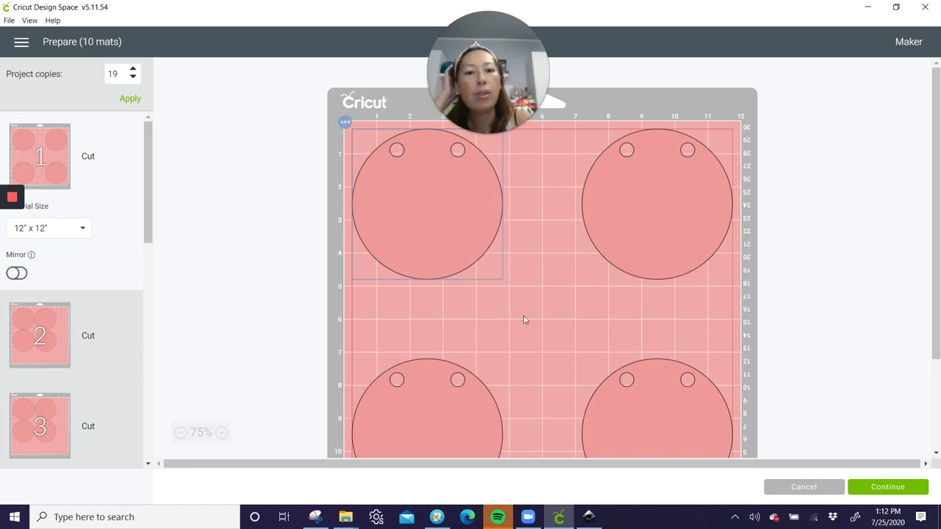
- Preview the layouts of mats 3, 5, 6 and 7
{"action": "scroll", "coordinate": [29, 283], "scroll_direction": "down", "scroll_amount": 3}
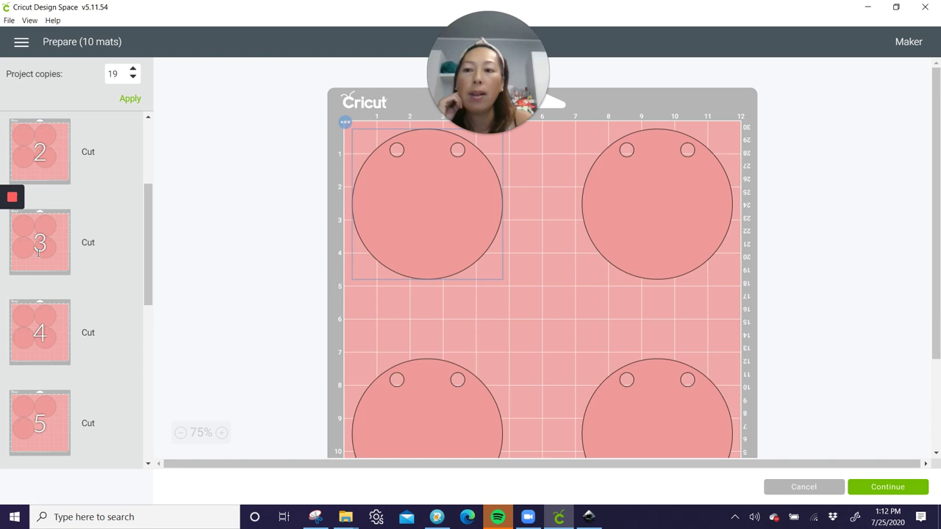
{"action": "left_click", "coordinate": [39, 250]}
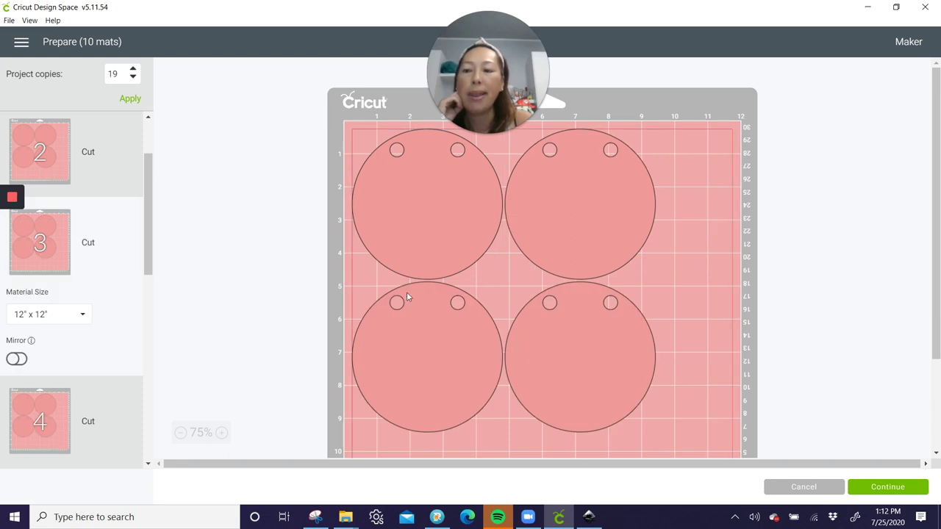
{"action": "scroll", "coordinate": [124, 260], "scroll_direction": "down", "scroll_amount": 3}
{"action": "left_click", "coordinate": [56, 279]}
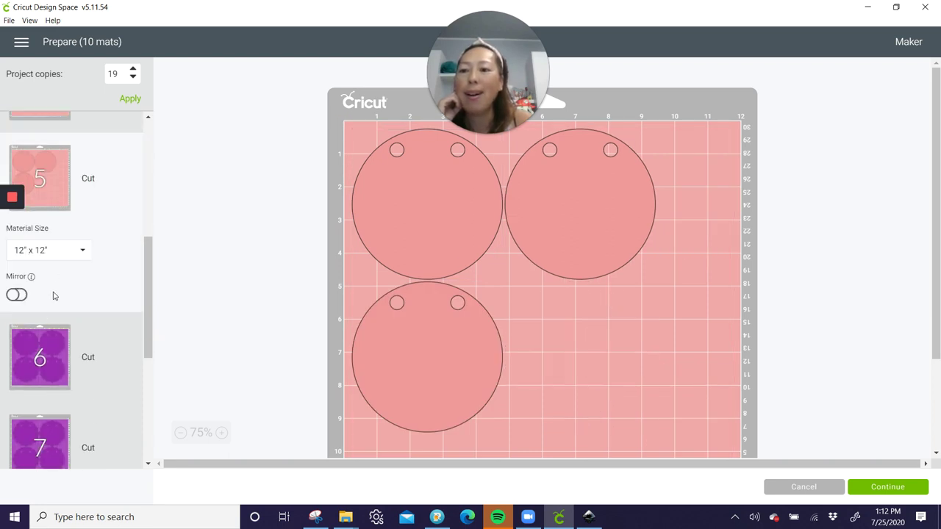
{"action": "left_click", "coordinate": [49, 349]}
{"action": "scroll", "coordinate": [55, 309], "scroll_direction": "down", "scroll_amount": 3}
{"action": "left_click", "coordinate": [54, 286]}
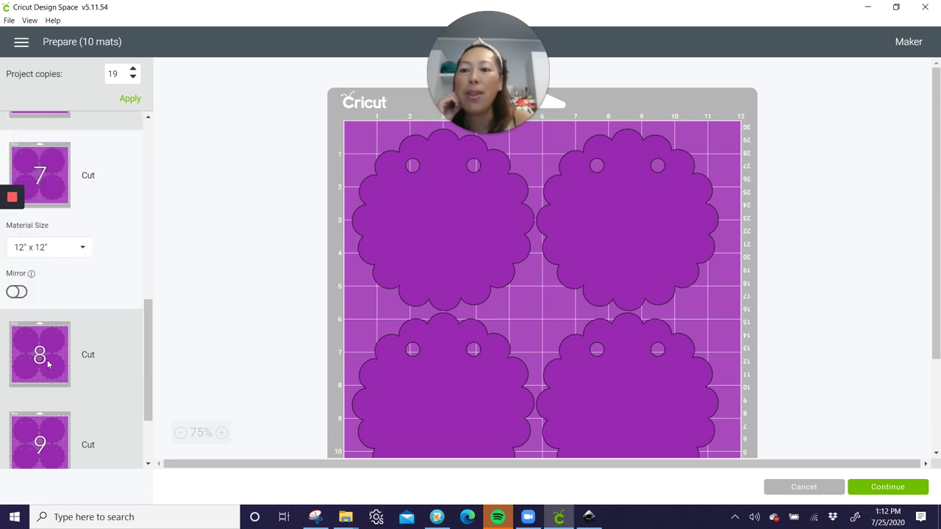
- Preview the remaining mats through mat 10, then cancel back to the banner canvas
{"action": "left_click", "coordinate": [49, 363]}
{"action": "left_click", "coordinate": [50, 446]}
{"action": "scroll", "coordinate": [48, 411], "scroll_direction": "down", "scroll_amount": 3}
{"action": "left_click", "coordinate": [48, 409]}
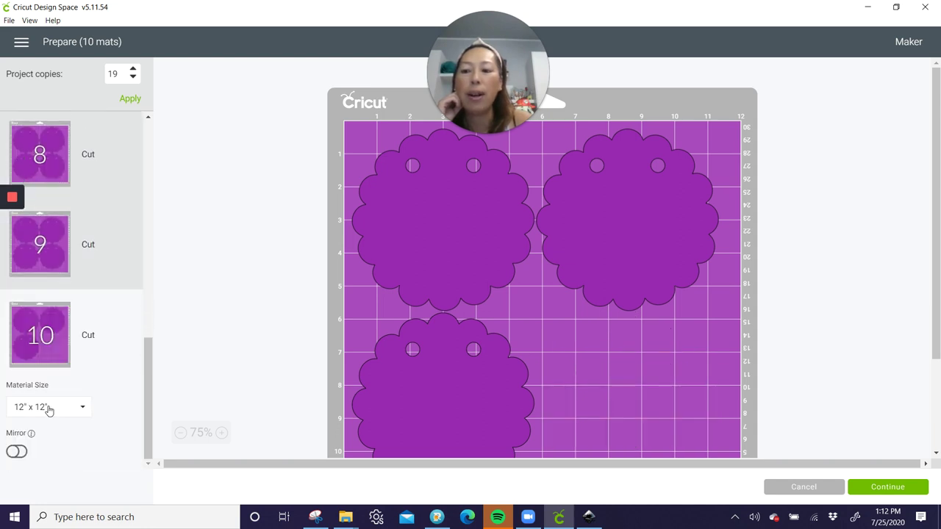
{"action": "scroll", "coordinate": [54, 376], "scroll_direction": "up", "scroll_amount": 3}
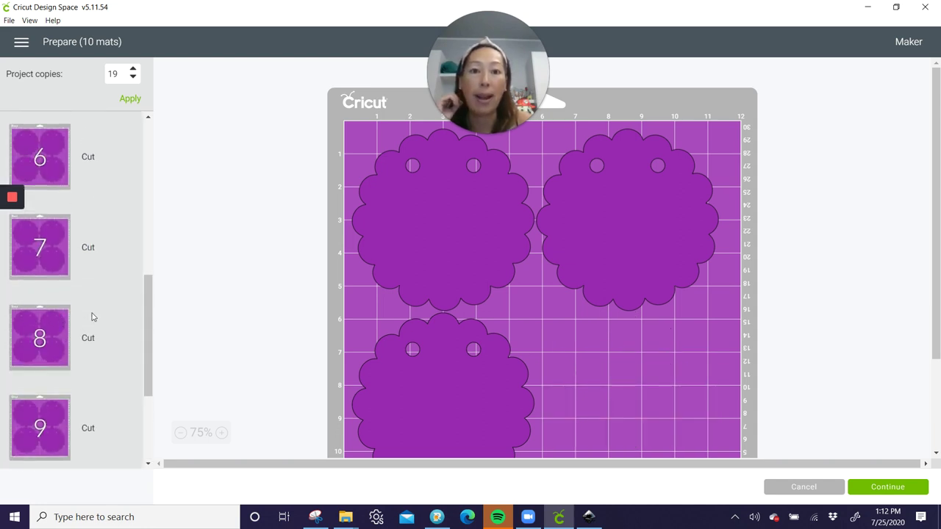
{"action": "left_click", "coordinate": [828, 490]}
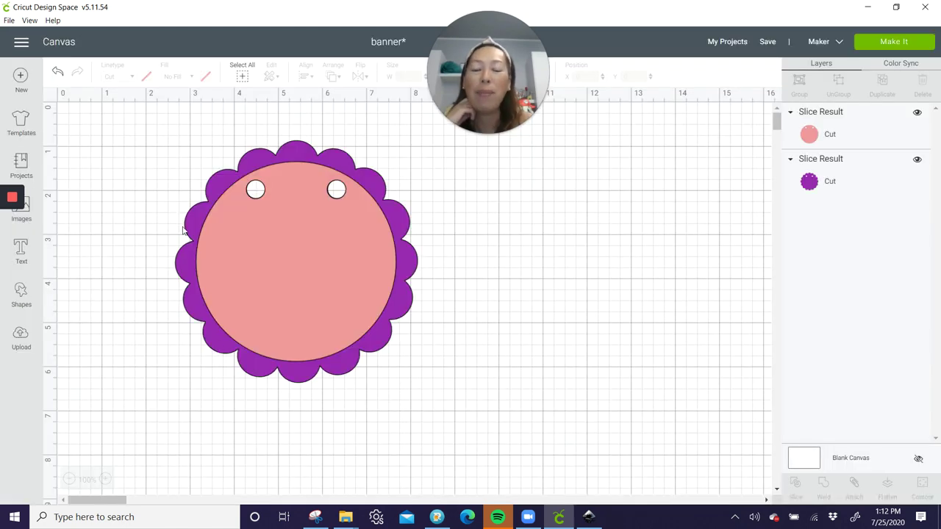
- Bring the FontLab Pad JUDY lettering forward, start an SVG Save As, then cancel it
{"action": "left_click", "coordinate": [437, 517]}
{"action": "left_click", "coordinate": [403, 246]}
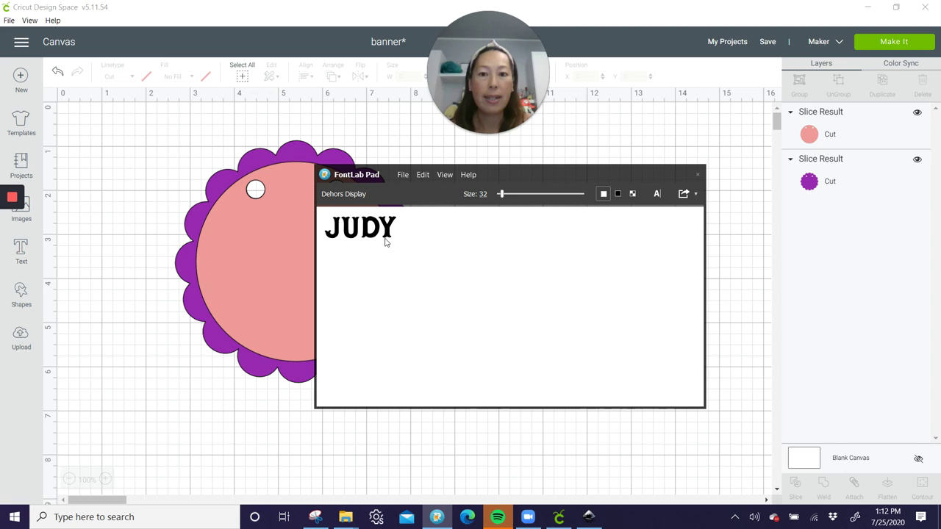
{"action": "left_click", "coordinate": [695, 193]}
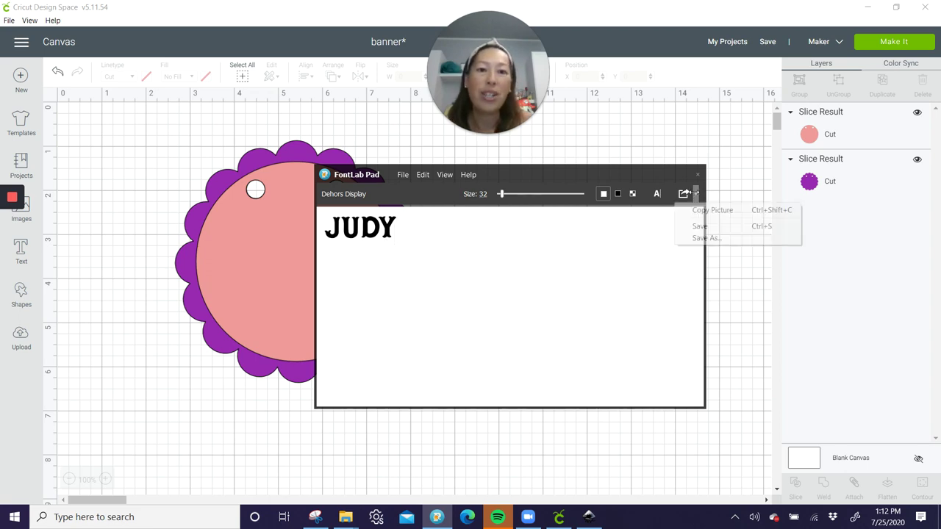
{"action": "left_click", "coordinate": [744, 238]}
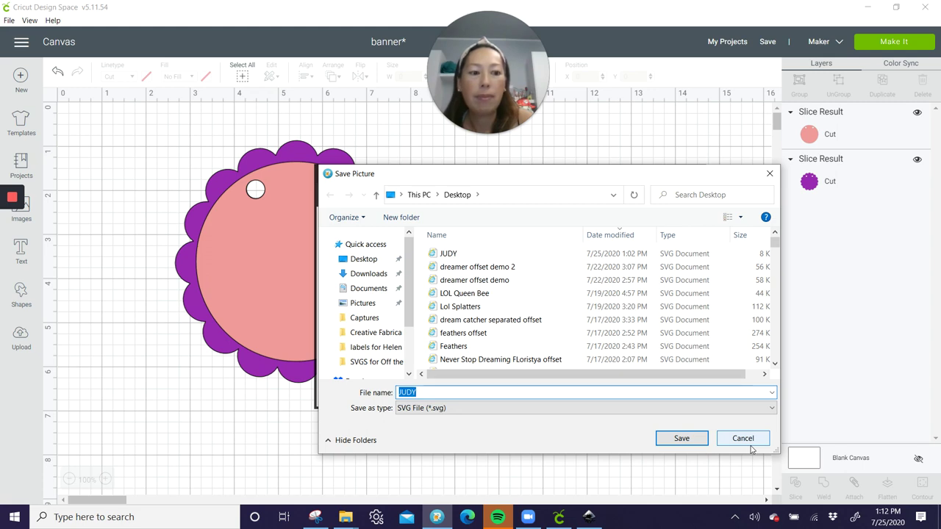
{"action": "left_click", "coordinate": [748, 441]}
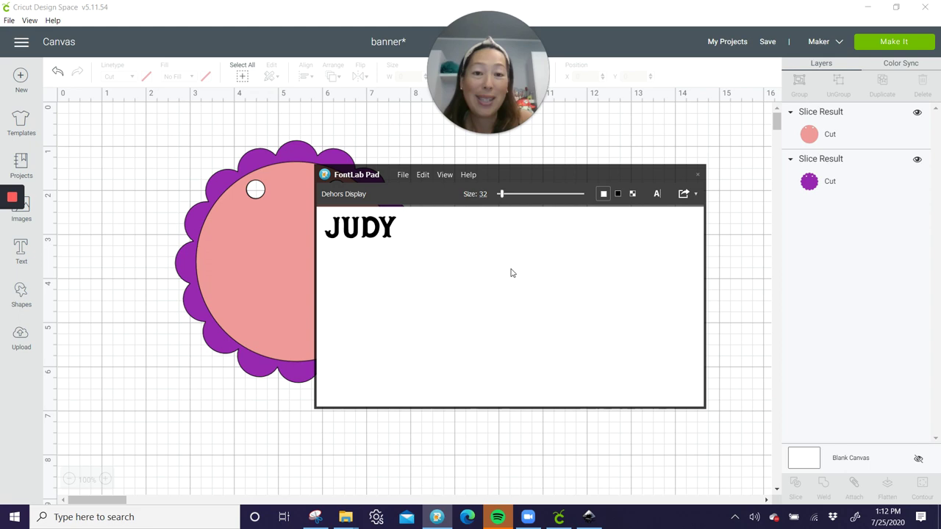
- Import the JUDY SVG file into the new Inkscape document
{"action": "left_click", "coordinate": [589, 517]}
{"action": "left_click", "coordinate": [49, 35]}
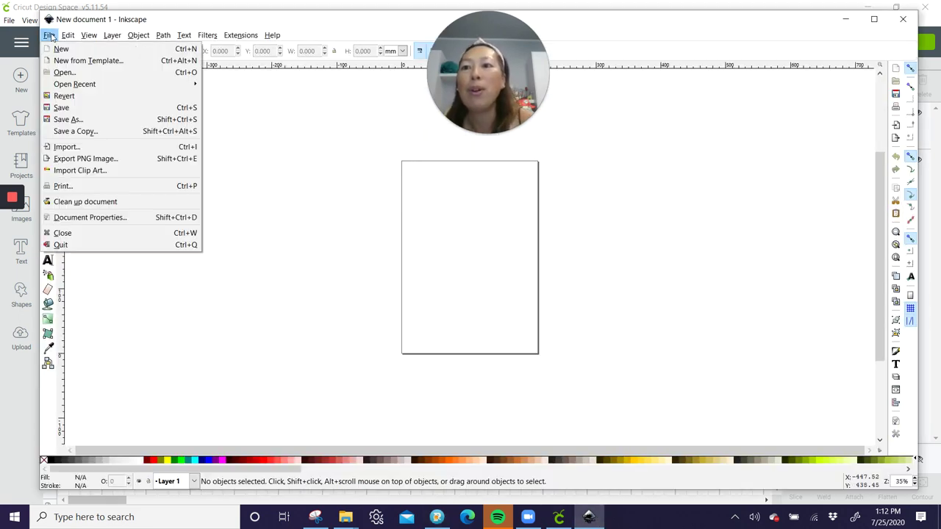
{"action": "left_click", "coordinate": [77, 147]}
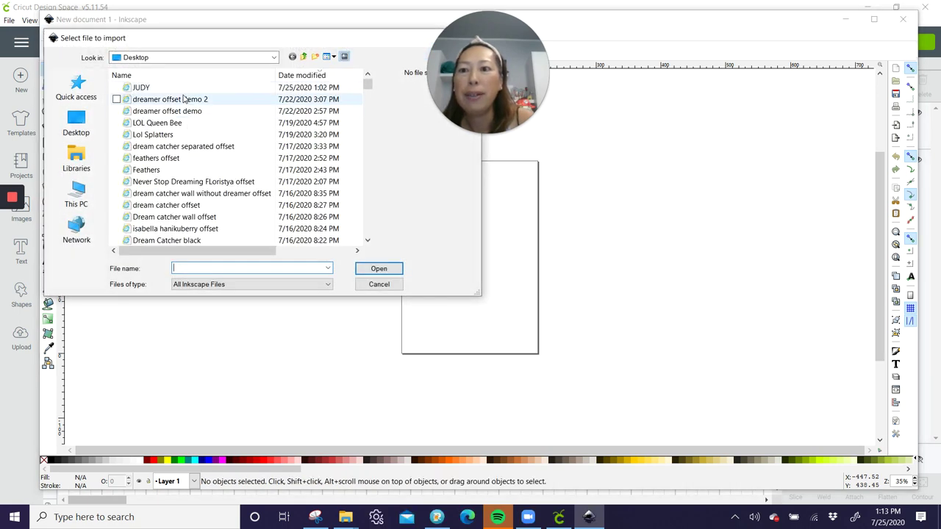
{"action": "left_click", "coordinate": [140, 88]}
{"action": "left_click", "coordinate": [375, 270]}
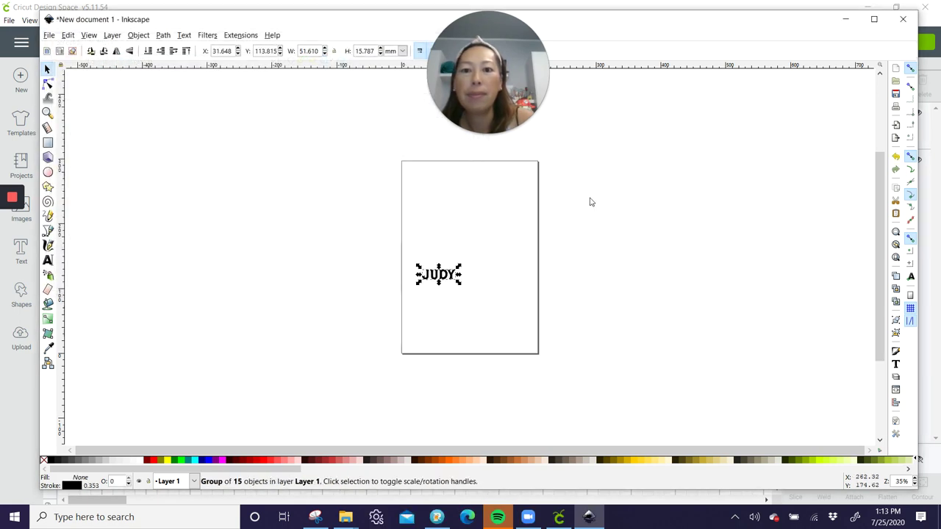
- Lock width/height, scale JUDY up to about 359 mm wide, and move it left
{"action": "left_click", "coordinate": [334, 51]}
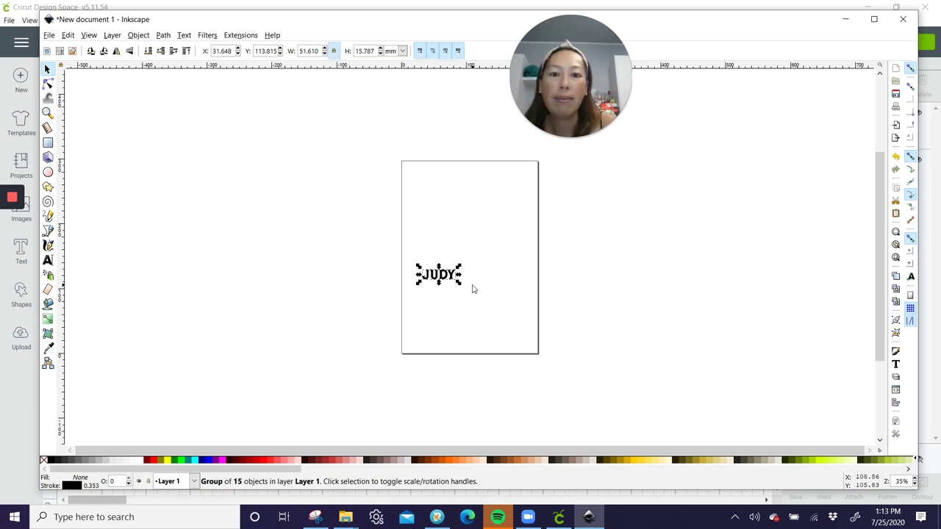
{"action": "left_click_drag", "start_coordinate": [457, 281], "coordinate": [659, 418]}
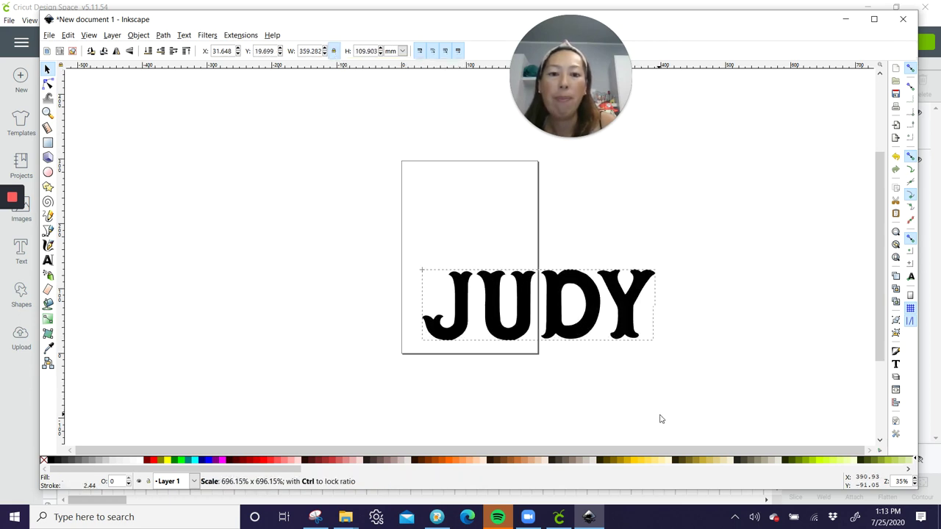
{"action": "left_click_drag", "start_coordinate": [607, 306], "coordinate": [406, 219]}
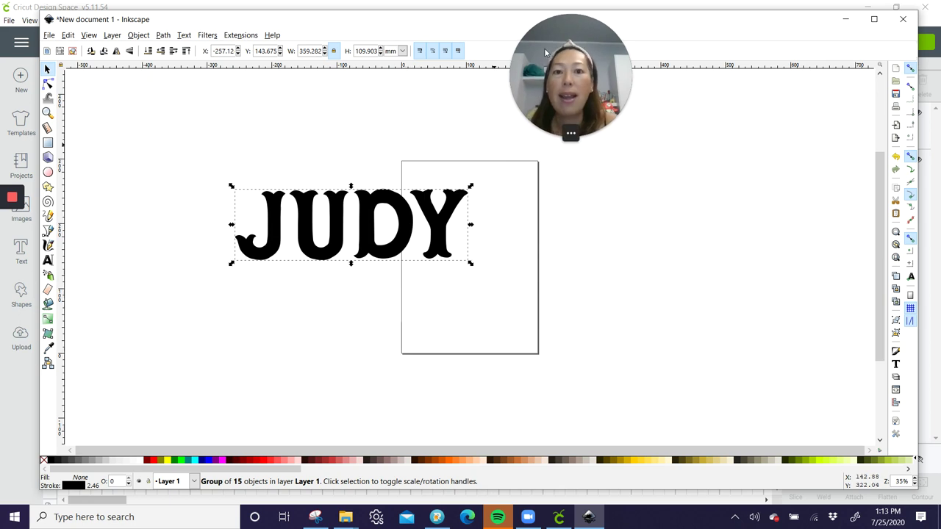
{"action": "left_click_drag", "start_coordinate": [544, 47], "coordinate": [413, 46]}
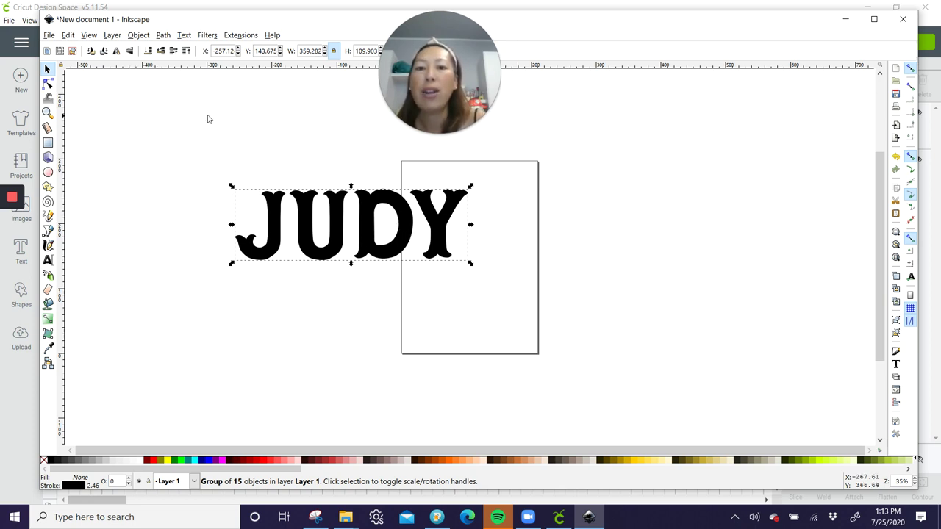
- Paint-bucket fill around J, U, D and Y in yellow, grown by 20 mm, then deselect
{"action": "key", "text": "Escape"}
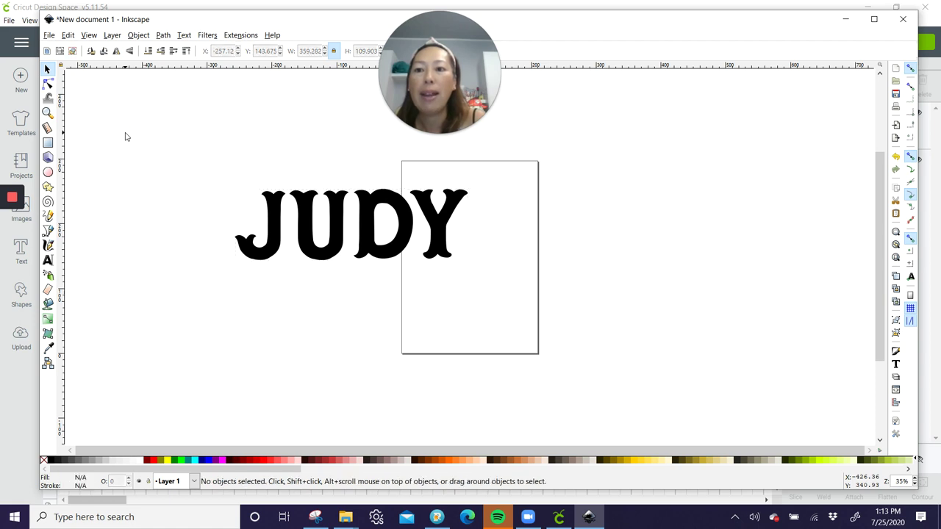
{"action": "left_click", "coordinate": [49, 306]}
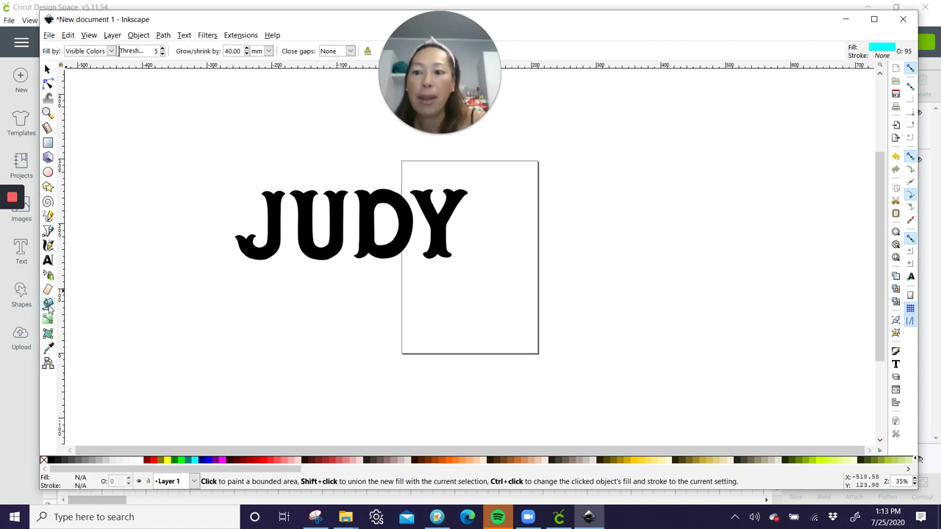
{"action": "left_click", "coordinate": [169, 461]}
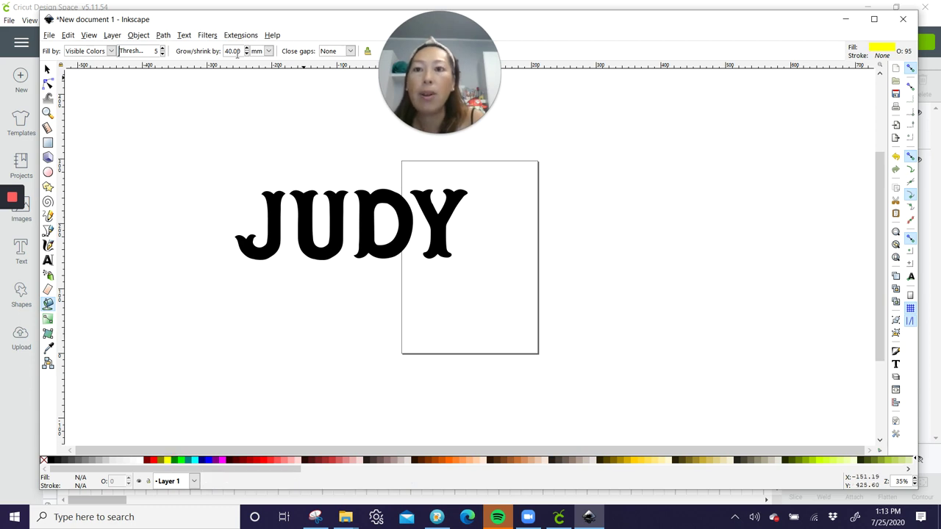
{"action": "type", "text": "20"}
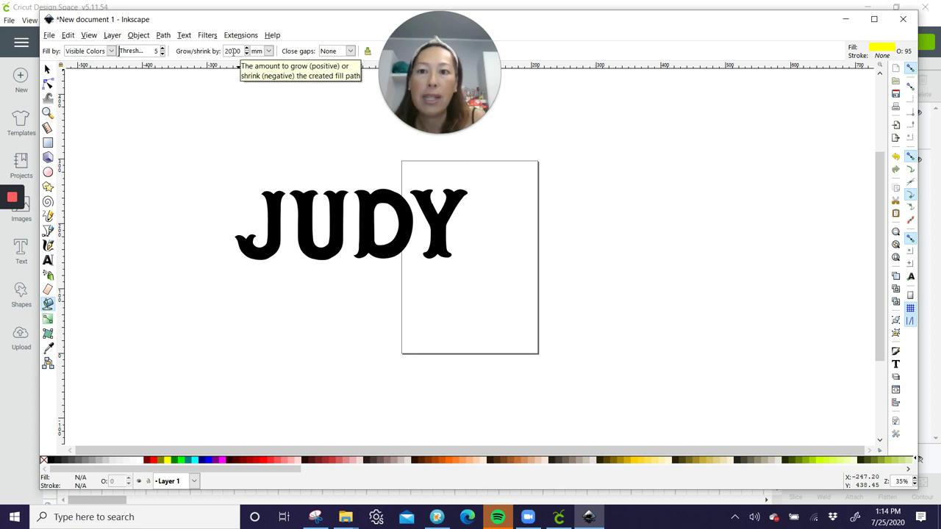
{"action": "left_click", "coordinate": [278, 197]}
{"action": "left_click", "coordinate": [349, 193]}
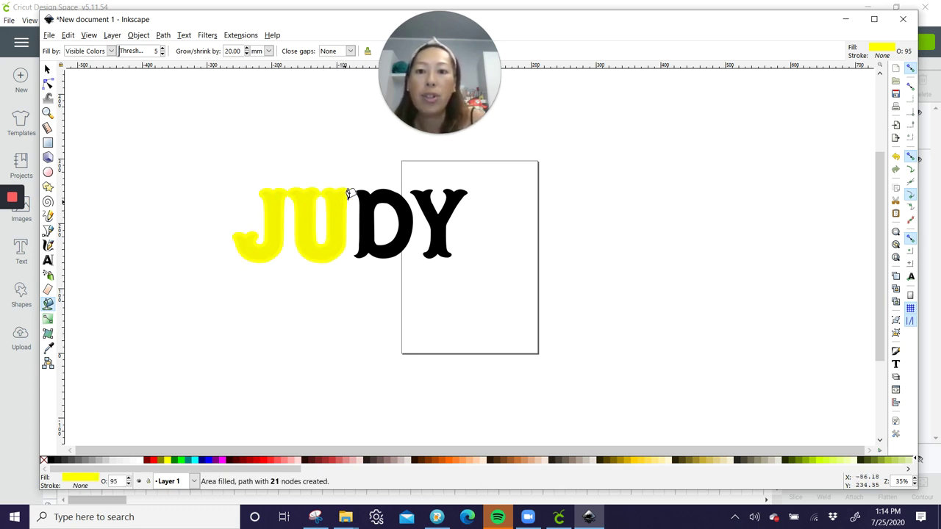
{"action": "left_click", "coordinate": [377, 195]}
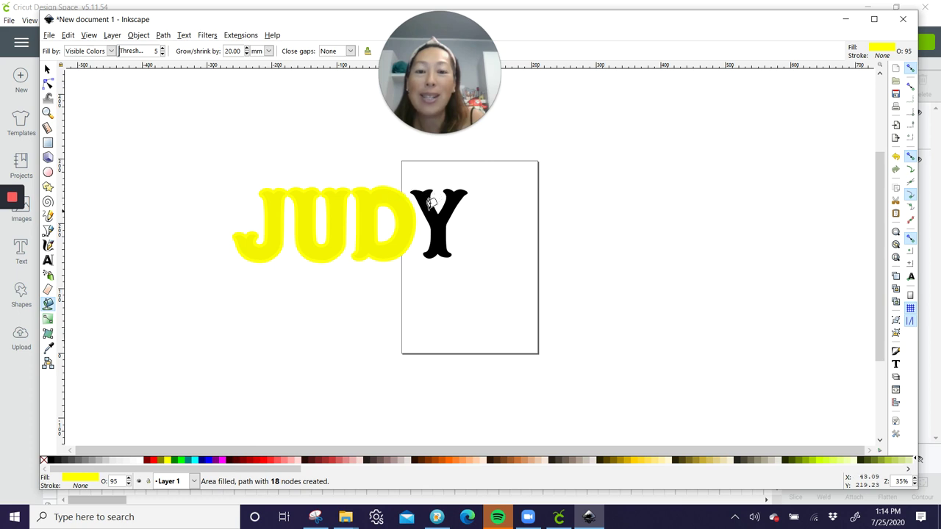
{"action": "left_click", "coordinate": [431, 203]}
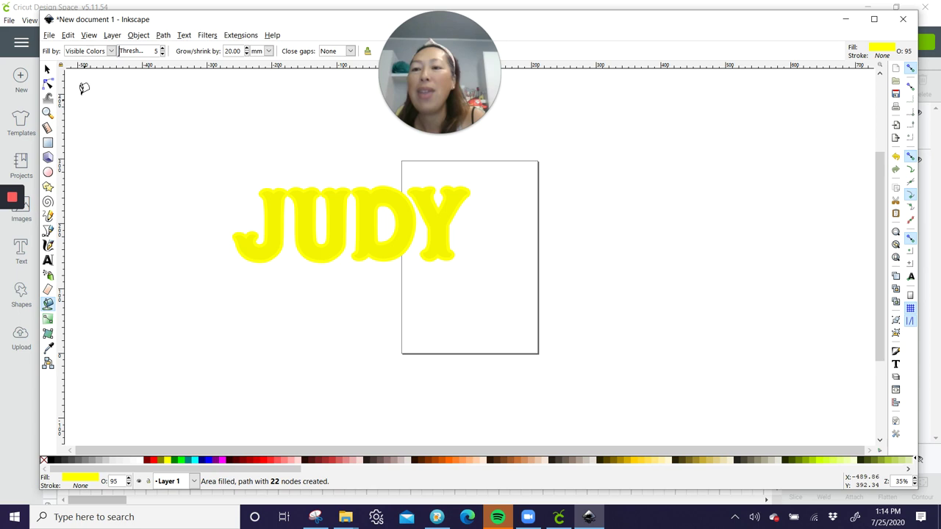
{"action": "left_click", "coordinate": [47, 69]}
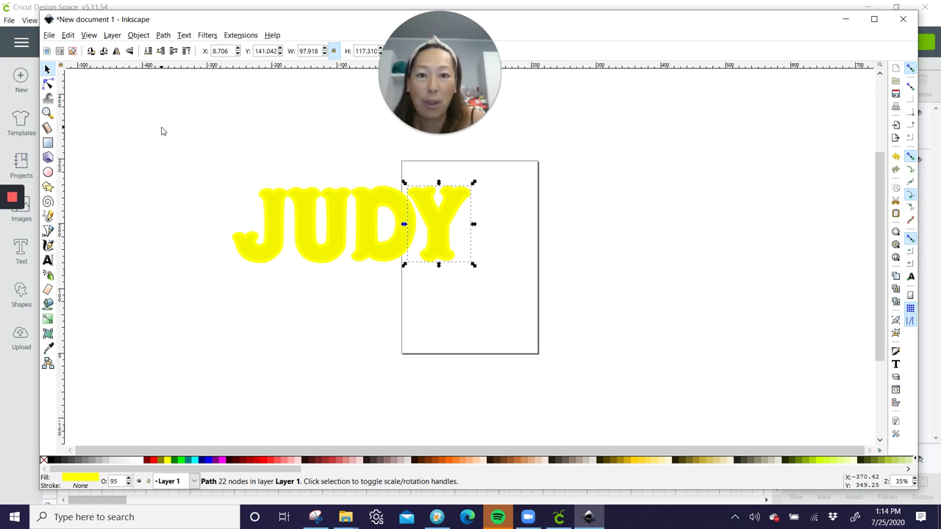
{"action": "left_click", "coordinate": [162, 131]}
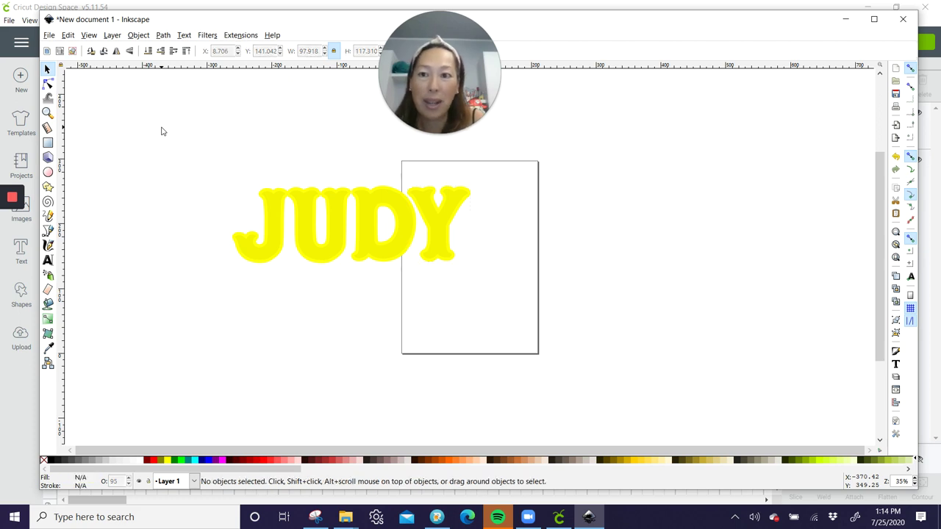
- Paint-bucket fill around J, U, D and Y in aqua, grown by 40 mm, then deselect
{"action": "left_click", "coordinate": [47, 305]}
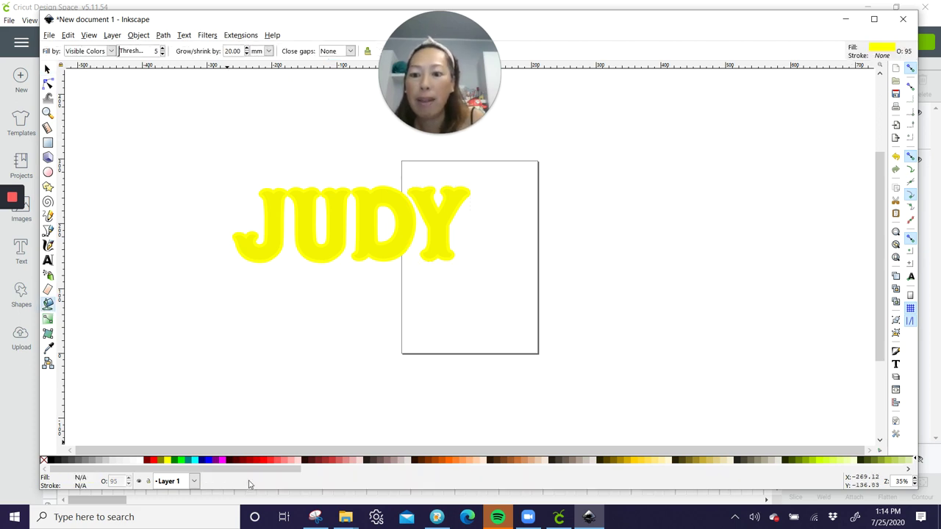
{"action": "left_click", "coordinate": [198, 463]}
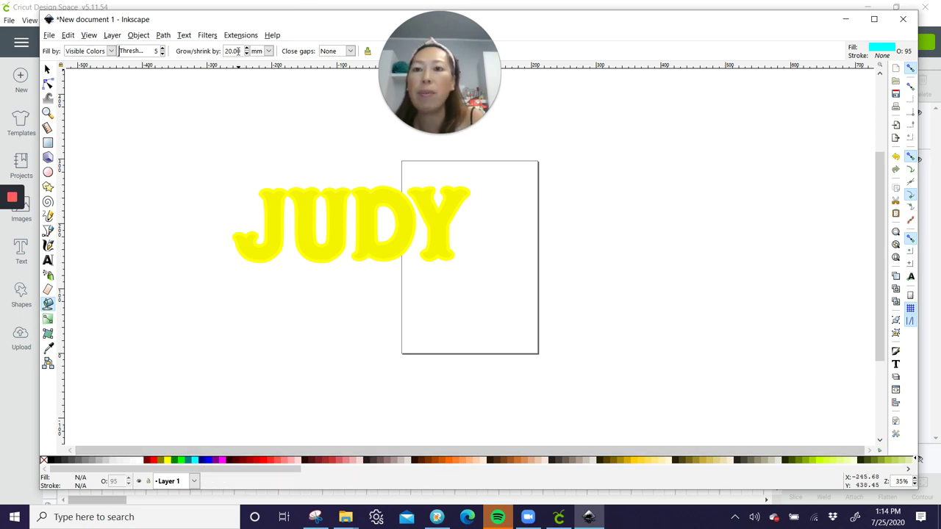
{"action": "type", "text": "40"}
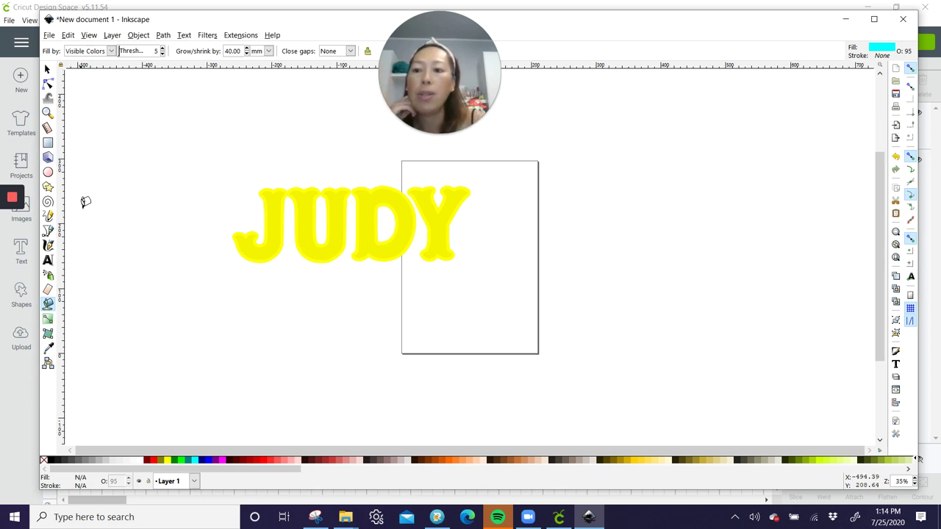
{"action": "left_click", "coordinate": [278, 198]}
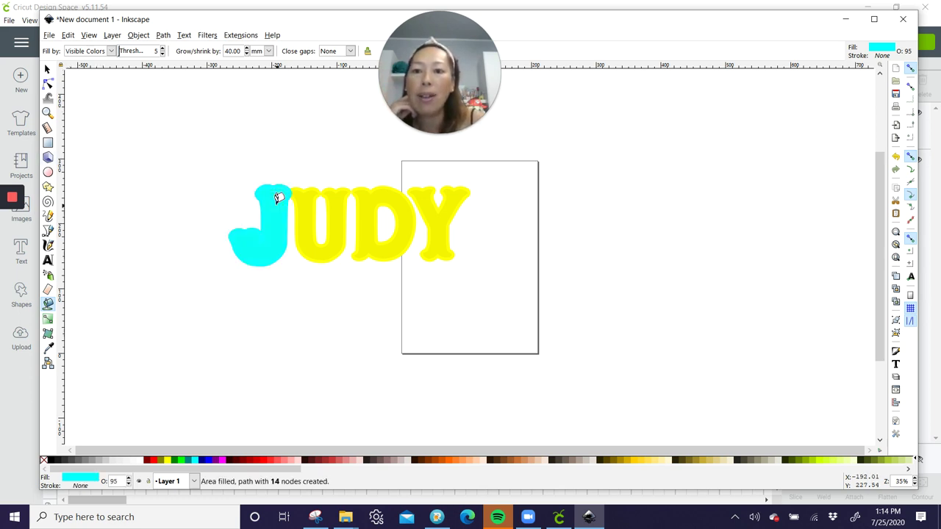
{"action": "left_click", "coordinate": [313, 199]}
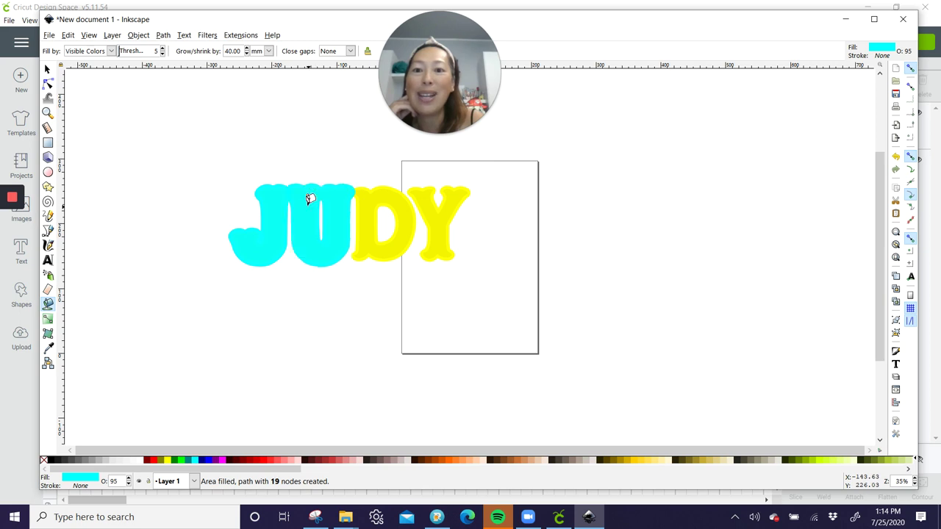
{"action": "left_click", "coordinate": [374, 198]}
{"action": "left_click", "coordinate": [429, 197]}
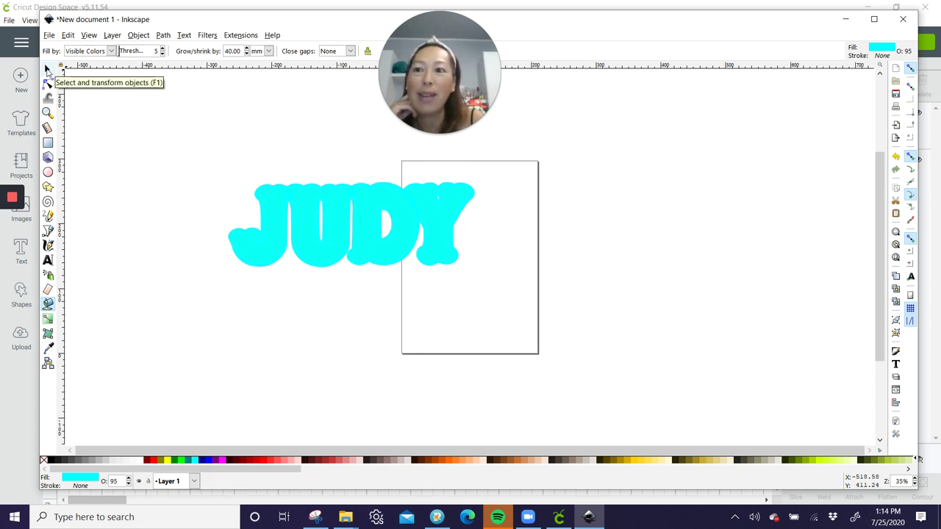
{"action": "left_click", "coordinate": [47, 70]}
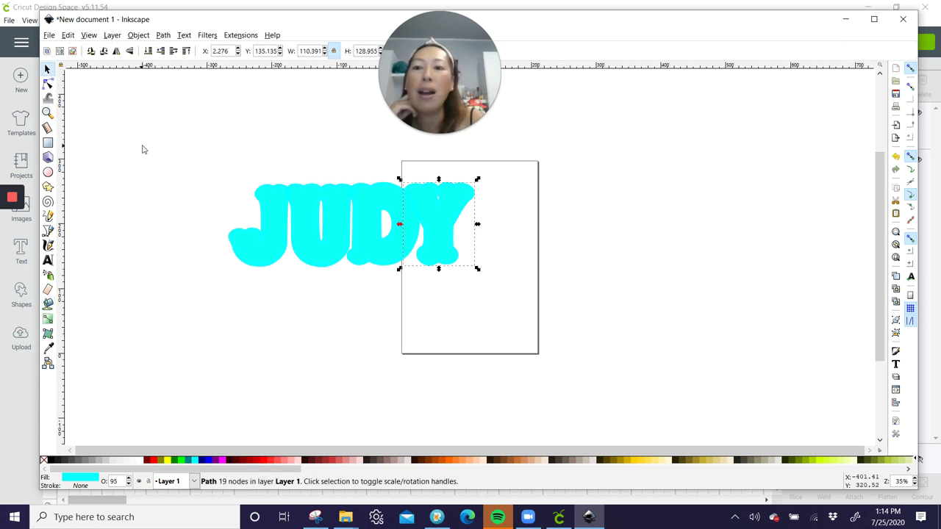
{"action": "left_click", "coordinate": [197, 137]}
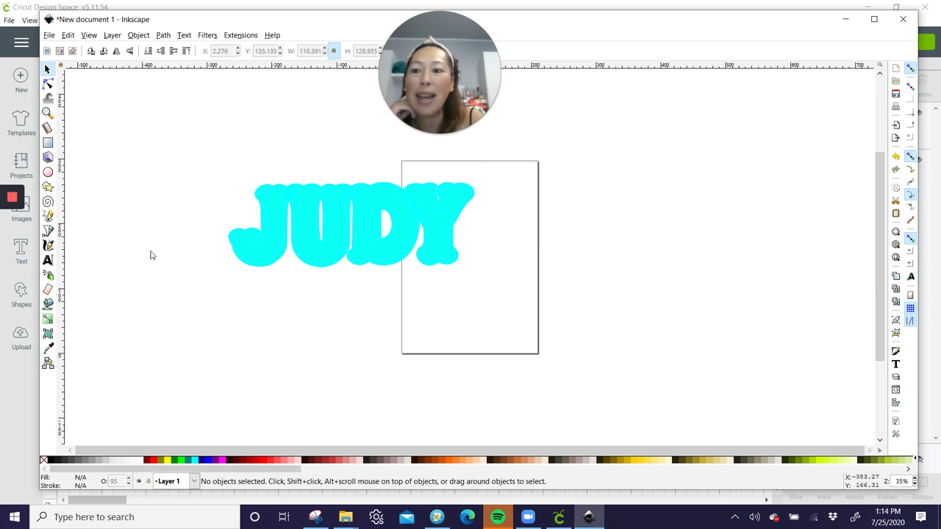
- Set the Paint Bucket to pale pink with a 60 mm grow amount
{"action": "left_click", "coordinate": [47, 303]}
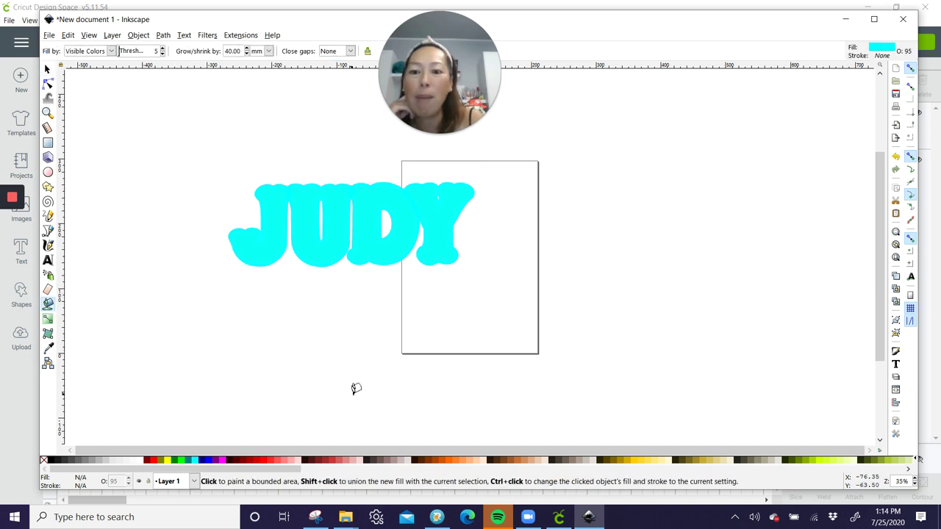
{"action": "left_click", "coordinate": [362, 461]}
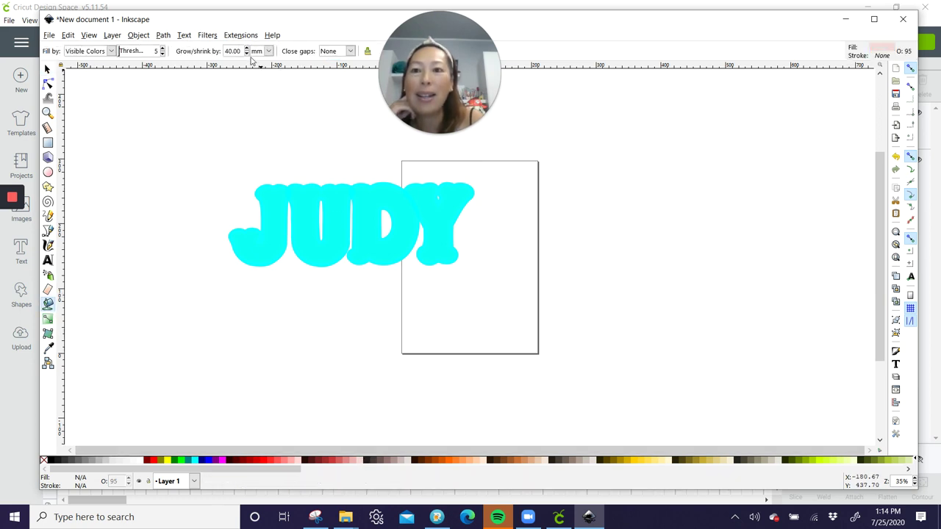
{"action": "type", "text": "60"}
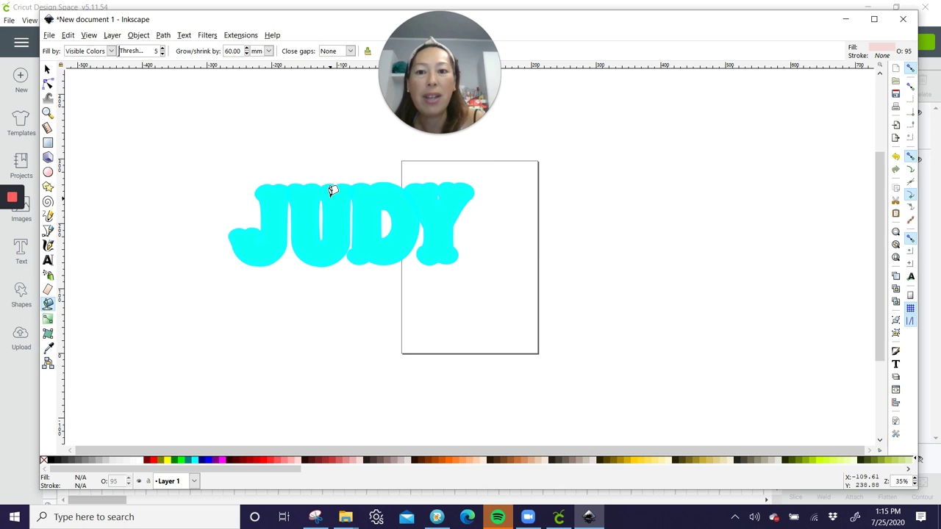
- Fill a pale pink 60 mm shape around JUDY, select everything, and convert it to paths
{"action": "left_click", "coordinate": [336, 190]}
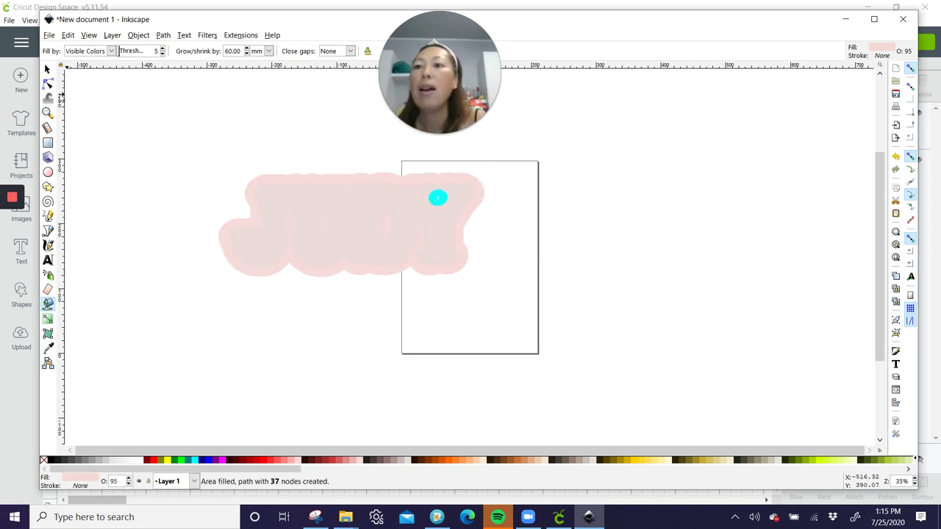
{"action": "left_click", "coordinate": [47, 69]}
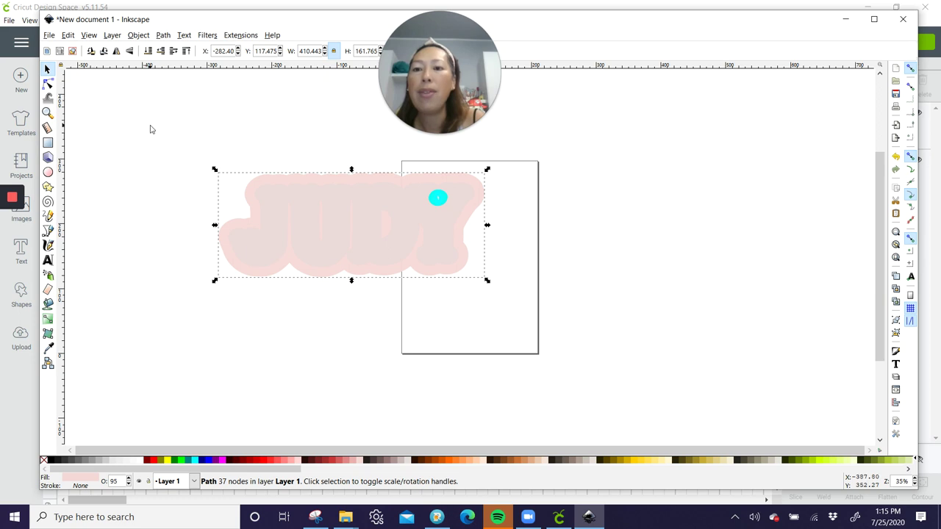
{"action": "left_click_drag", "start_coordinate": [149, 128], "coordinate": [561, 344]}
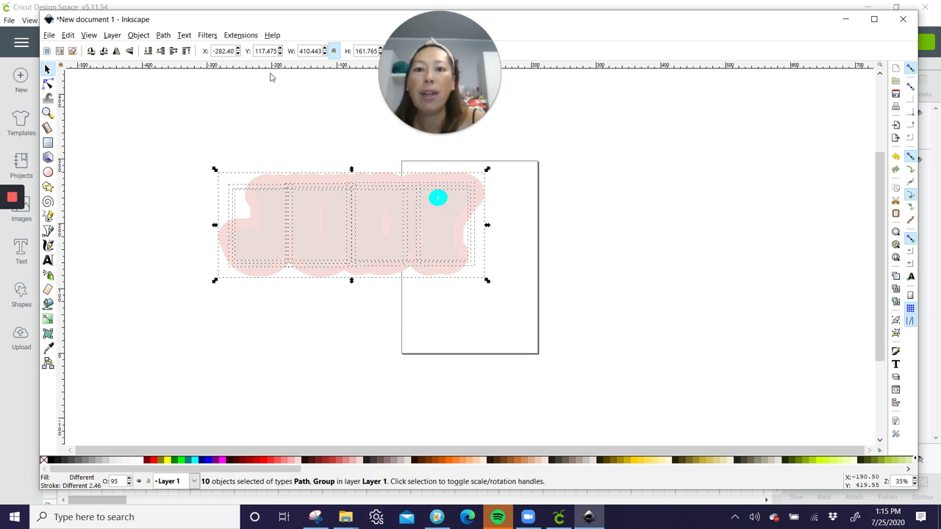
{"action": "left_click", "coordinate": [163, 35]}
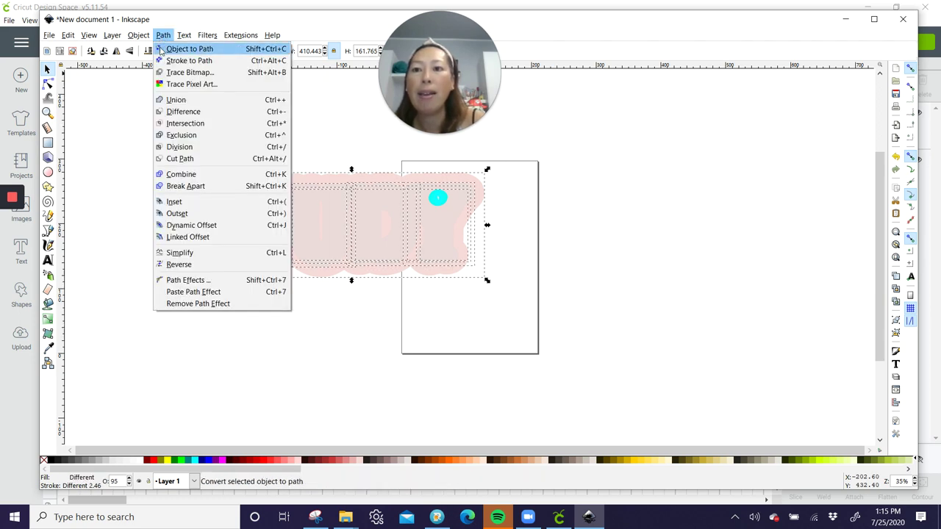
{"action": "left_click", "coordinate": [166, 47]}
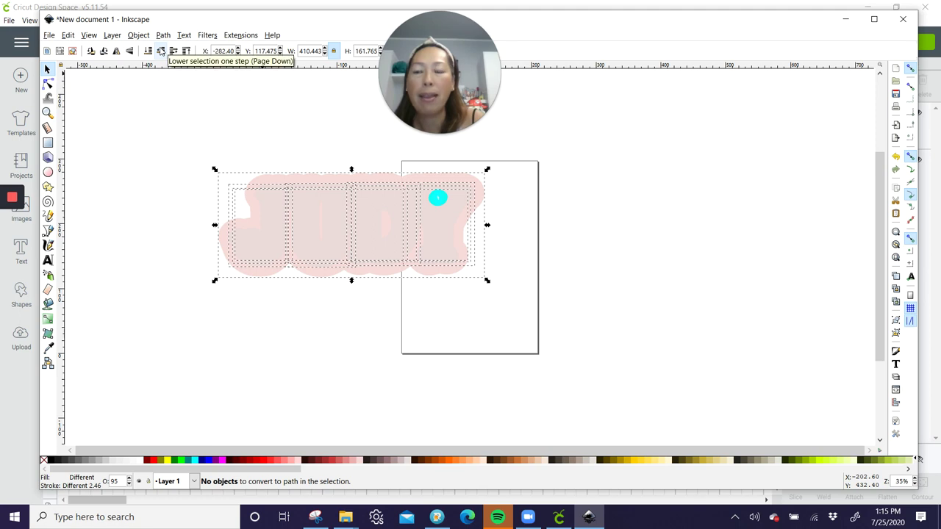
- Save the drawing as 'judy offset'
{"action": "left_click", "coordinate": [49, 35]}
{"action": "left_click", "coordinate": [67, 119]}
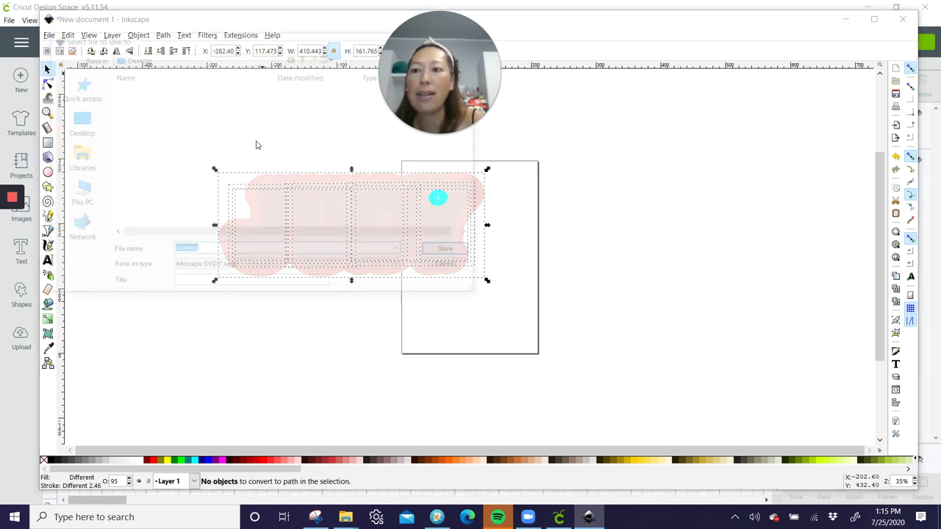
{"action": "type", "text": "judy offset"}
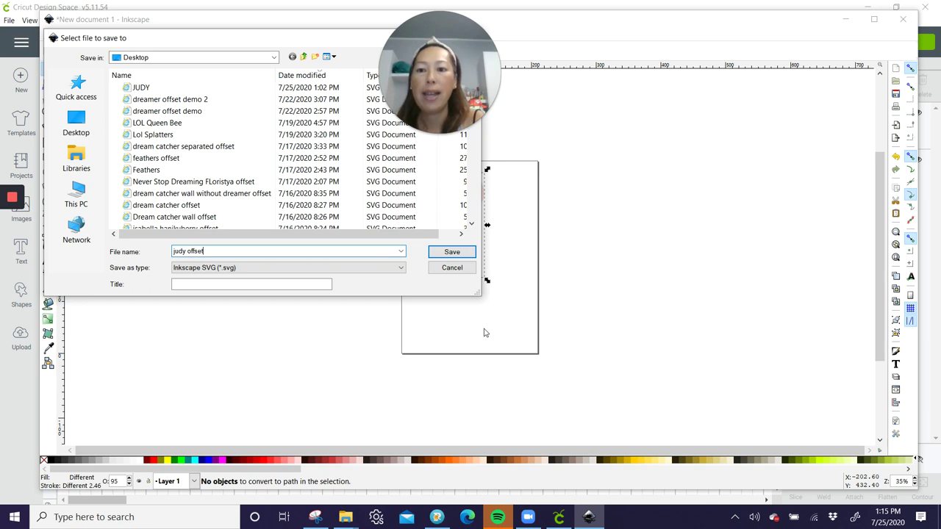
{"action": "key", "text": "Return"}
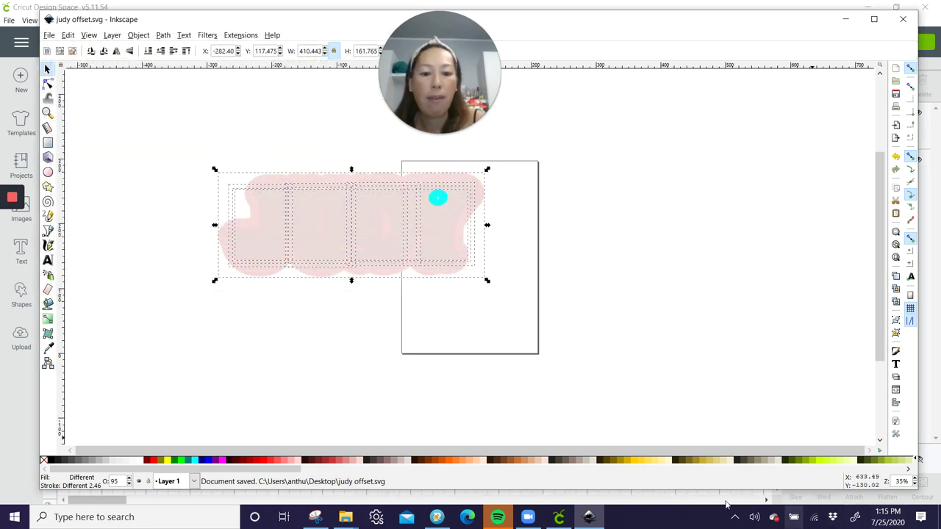
- Upload judy offset.svg as a new image in Cricut Design Space and save it
{"action": "left_click", "coordinate": [557, 519]}
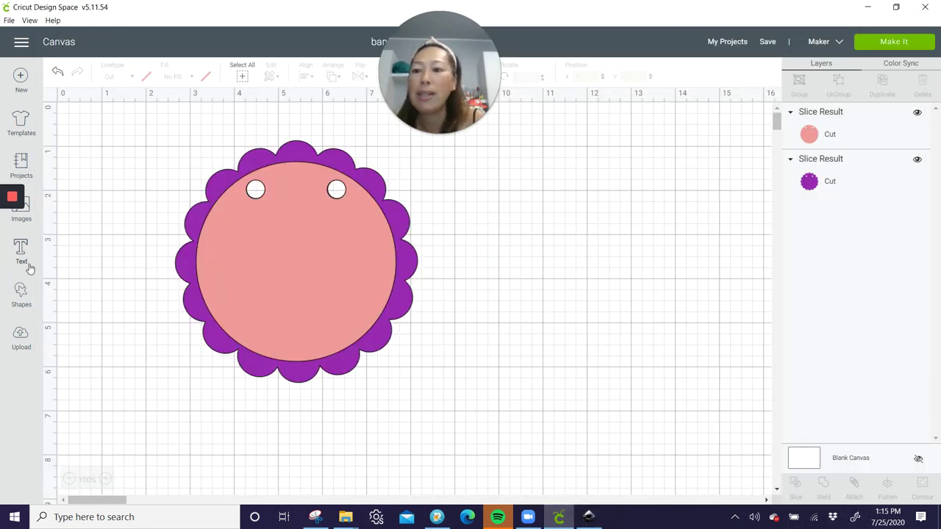
{"action": "left_click", "coordinate": [22, 342]}
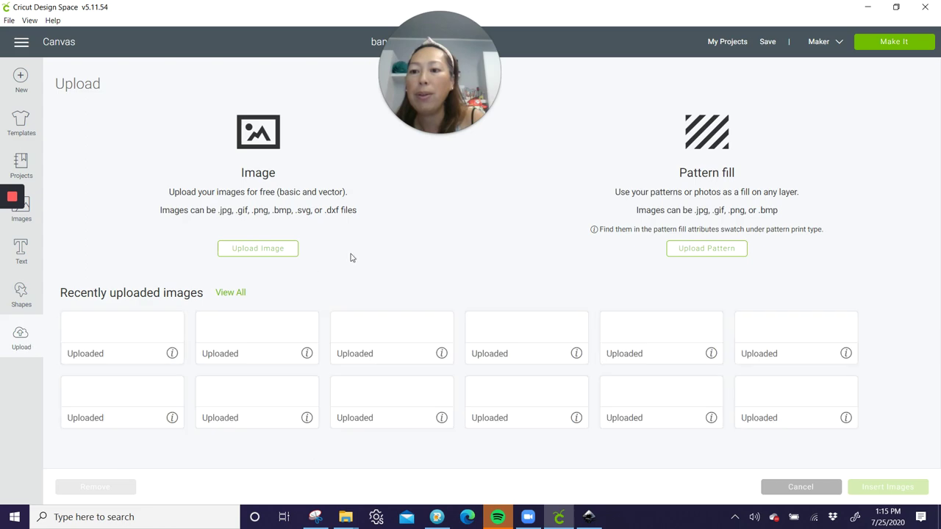
{"action": "left_click", "coordinate": [266, 255]}
{"action": "left_click", "coordinate": [491, 267]}
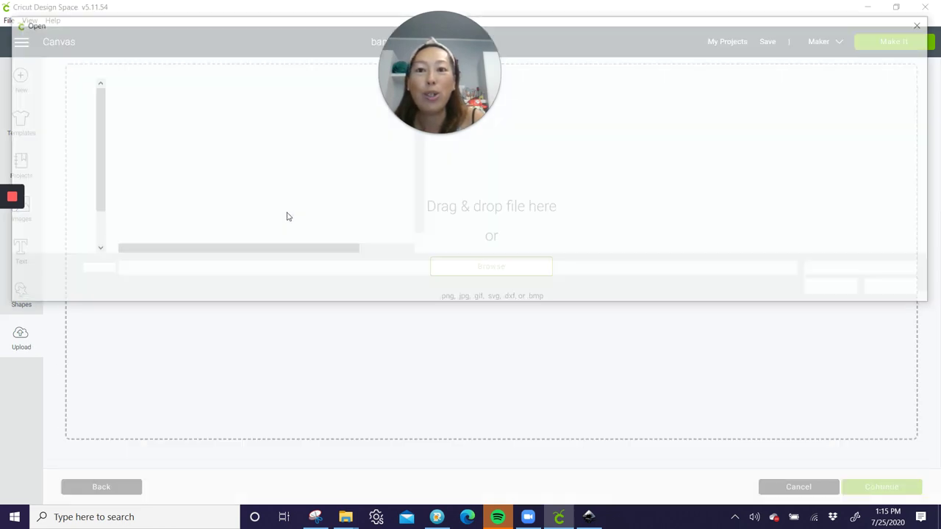
{"action": "left_click", "coordinate": [190, 108]}
{"action": "double_click", "coordinate": [190, 108]}
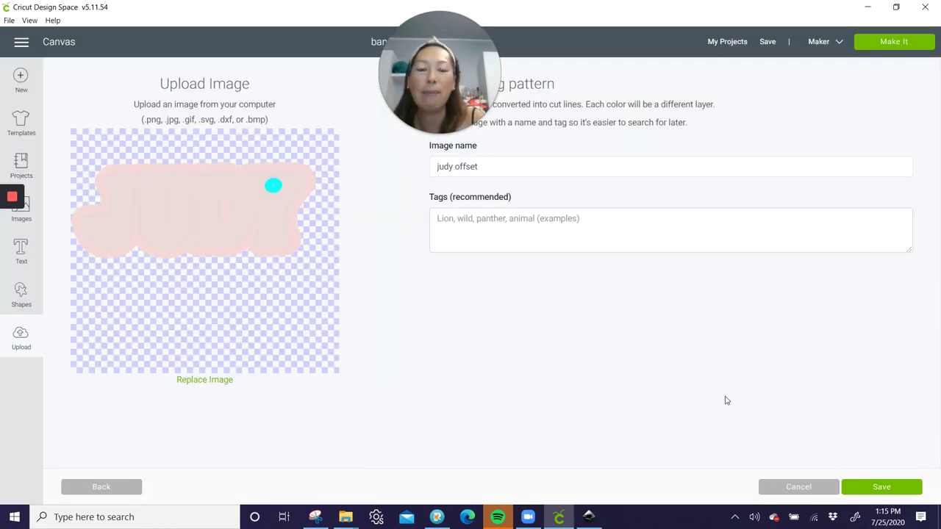
{"action": "left_click", "coordinate": [902, 491]}
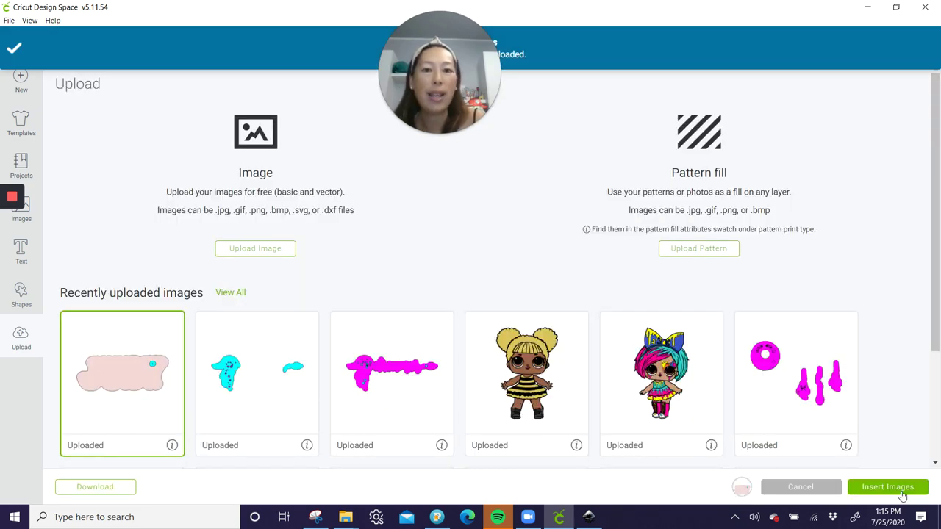
- Insert the judy offset image and position it on the canvas beside the scalloped circle
{"action": "left_click", "coordinate": [901, 489]}
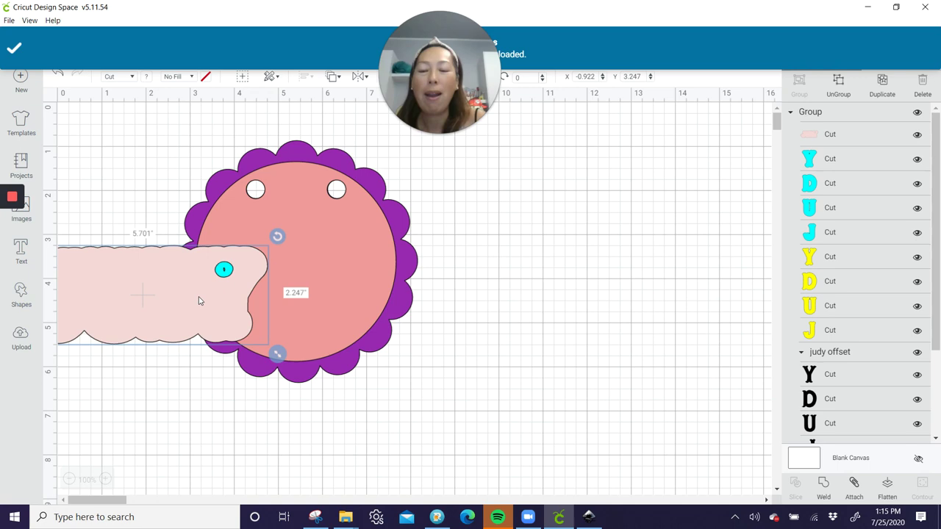
{"action": "left_click_drag", "start_coordinate": [198, 301], "coordinate": [742, 292]}
{"action": "left_click_drag", "start_coordinate": [665, 272], "coordinate": [563, 196]}
- Ungroup judy offset, move the pink offset below the cyan JUDY, and hide its small hole
{"action": "left_click", "coordinate": [839, 83]}
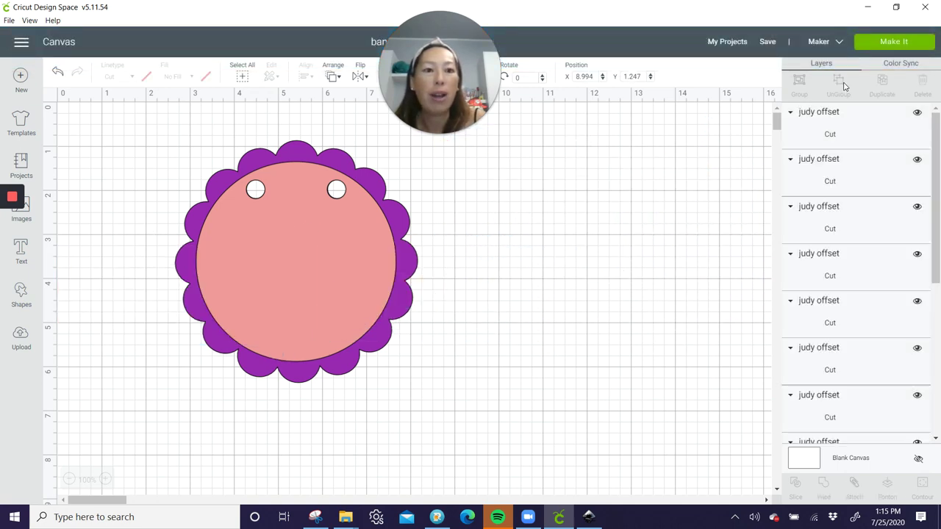
{"action": "left_click_drag", "start_coordinate": [627, 204], "coordinate": [630, 356]}
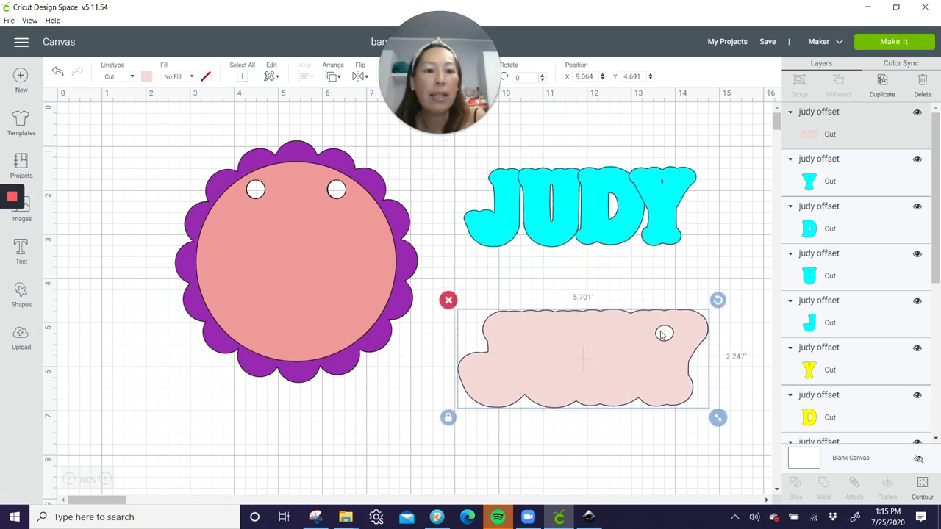
{"action": "left_click", "coordinate": [922, 487]}
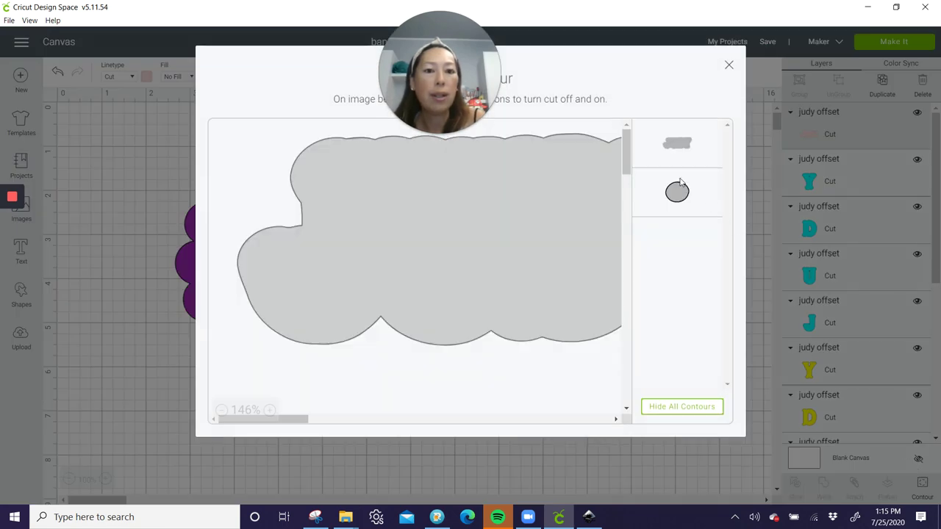
{"action": "left_click", "coordinate": [667, 409]}
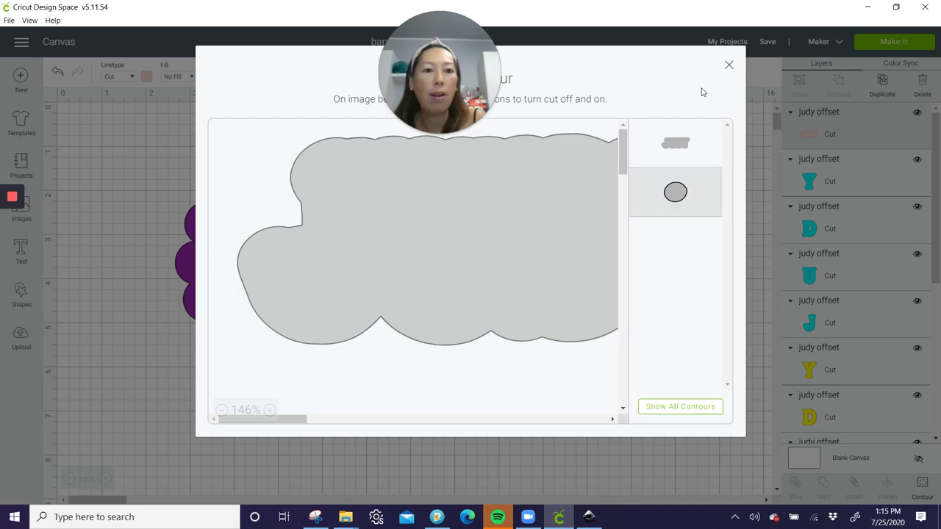
{"action": "left_click", "coordinate": [729, 66]}
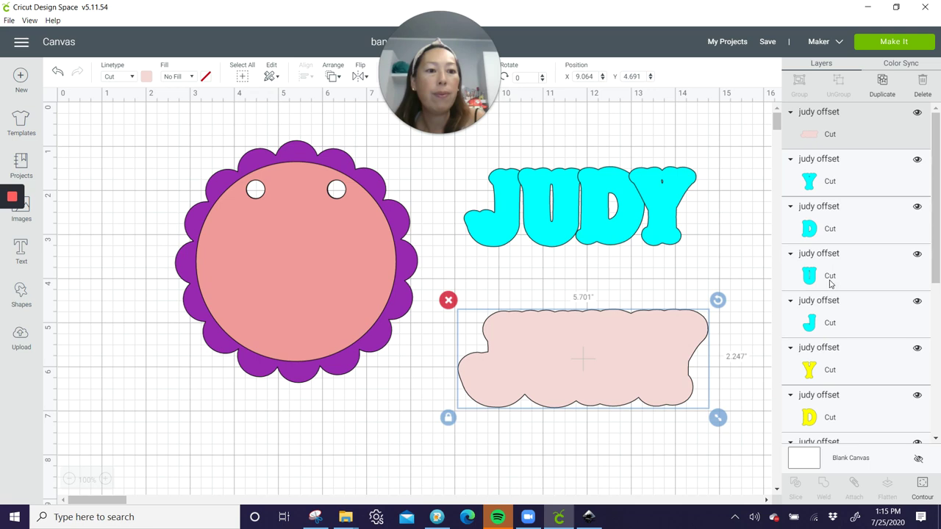
- Weld the cyan J, U, D, Y letters and move them, then undo both changes
{"action": "left_click", "coordinate": [830, 324]}
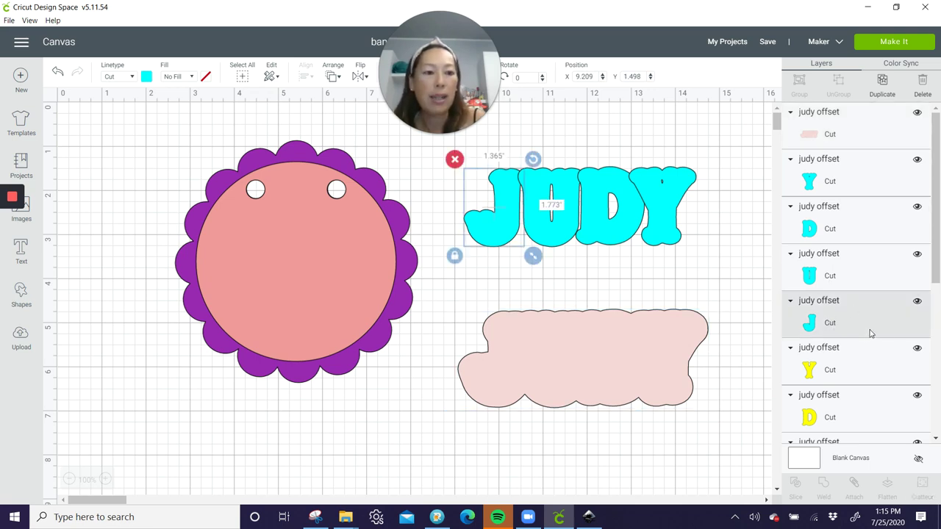
{"action": "left_click", "coordinate": [835, 275], "text": "shift"}
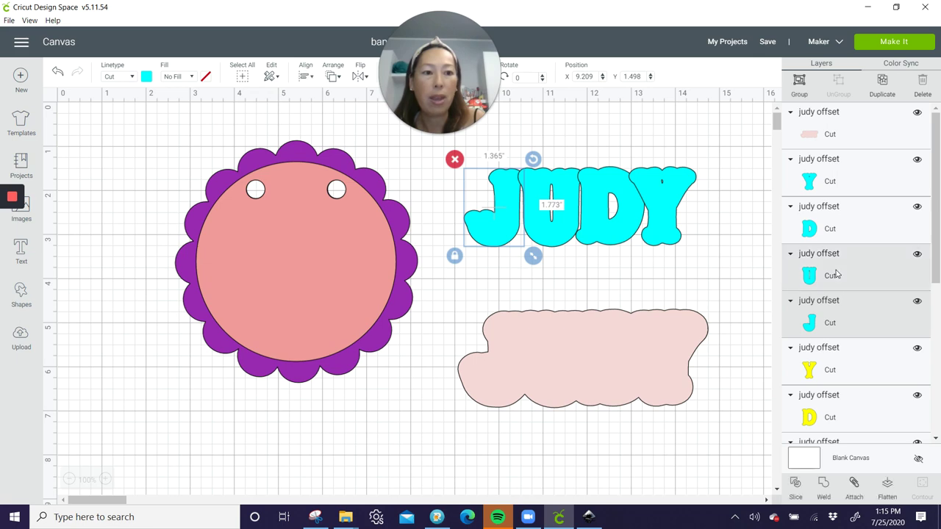
{"action": "left_click", "coordinate": [835, 230], "text": "shift"}
{"action": "left_click", "coordinate": [834, 183], "text": "shift"}
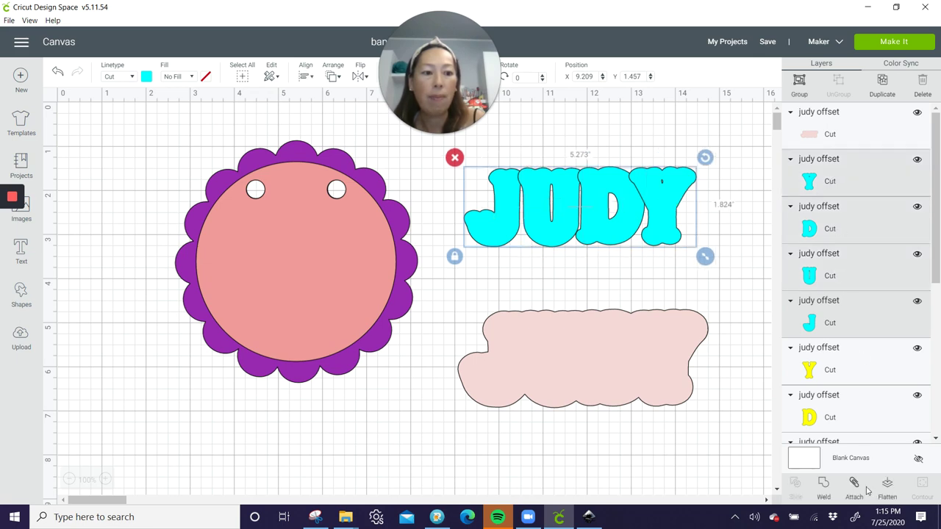
{"action": "left_click", "coordinate": [823, 485]}
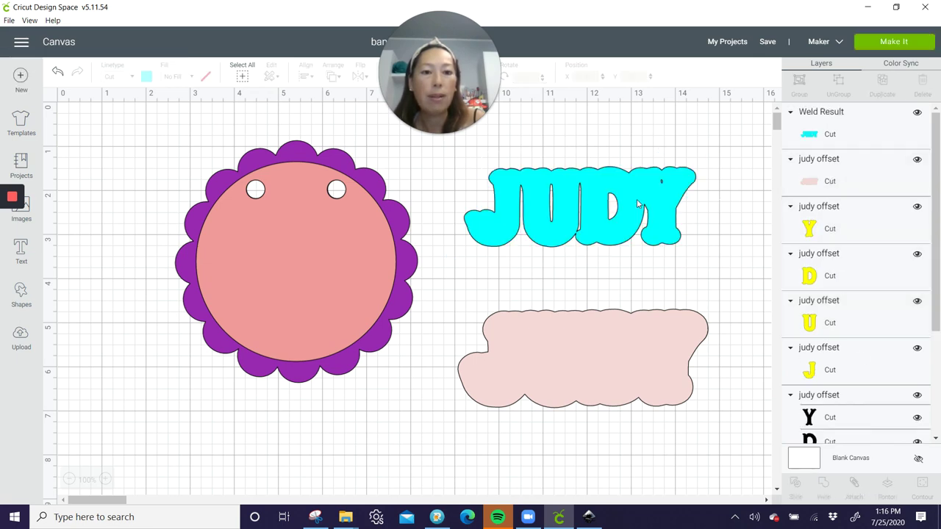
{"action": "left_click_drag", "start_coordinate": [638, 205], "coordinate": [641, 368]}
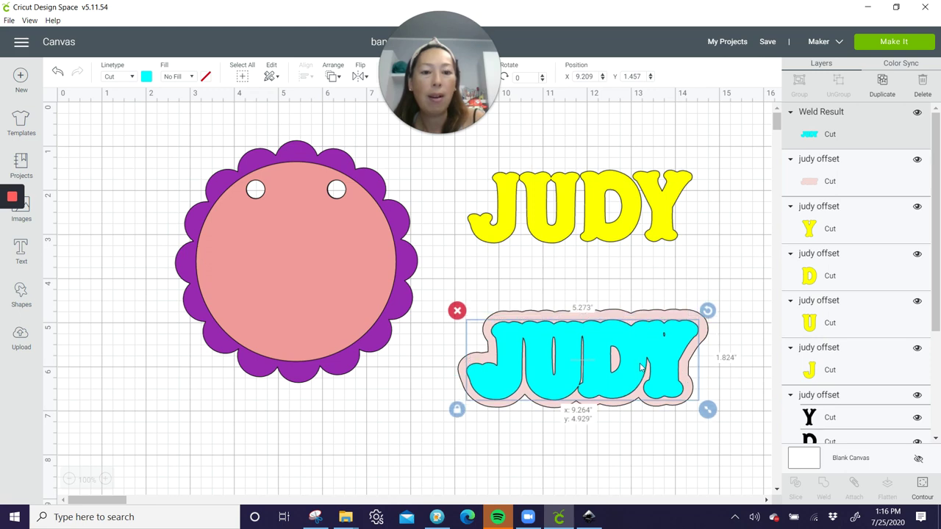
{"action": "left_click", "coordinate": [58, 73]}
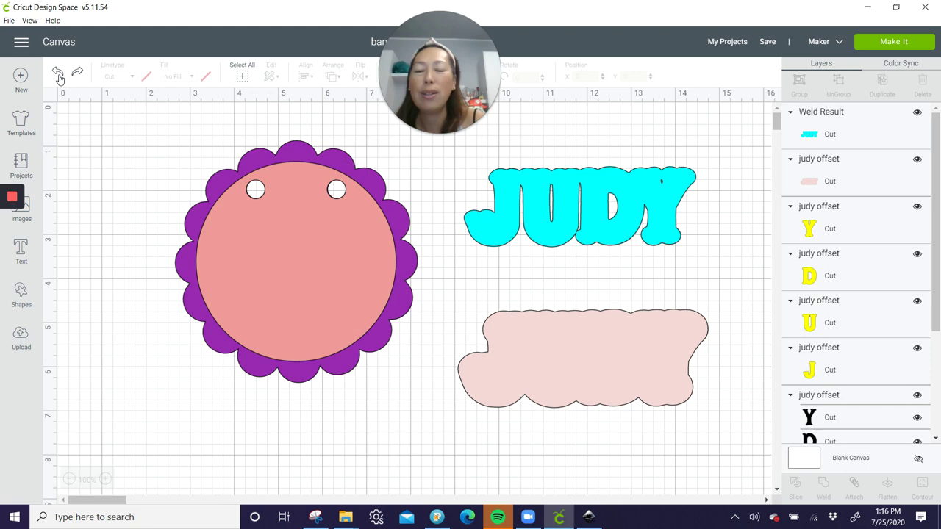
{"action": "left_click", "coordinate": [58, 72]}
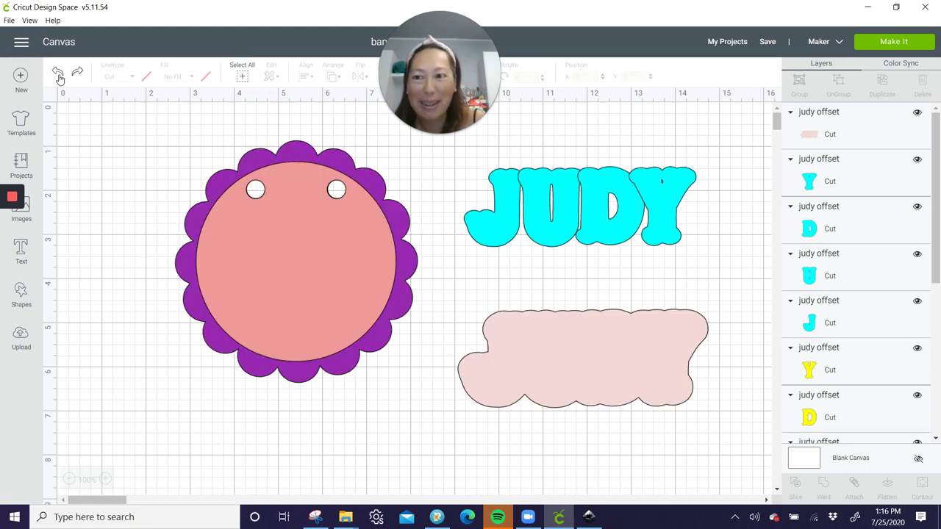
{"action": "left_click", "coordinate": [58, 73]}
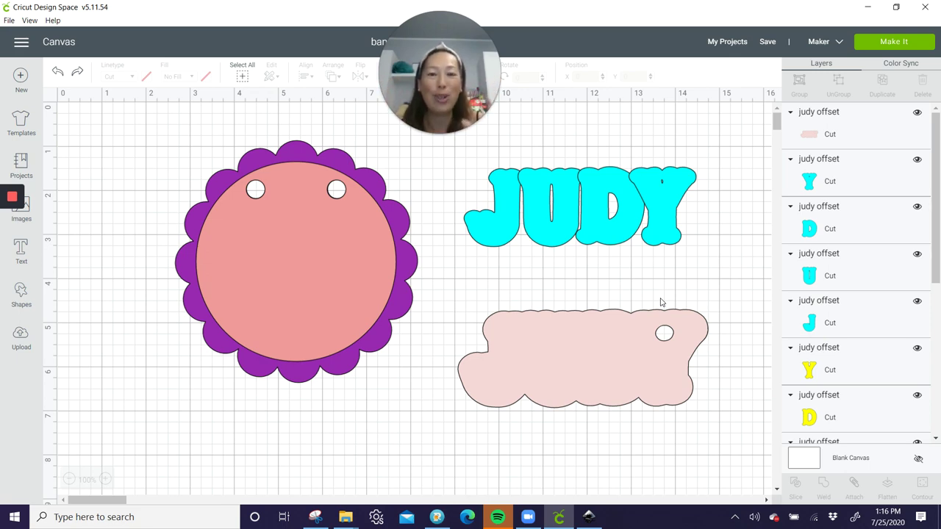
{"action": "left_click", "coordinate": [645, 348]}
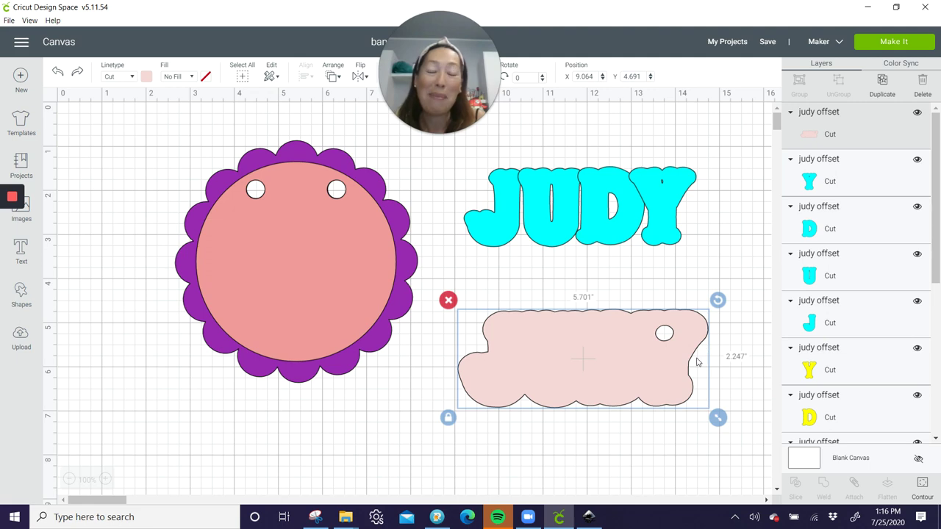
{"action": "left_click", "coordinate": [922, 486]}
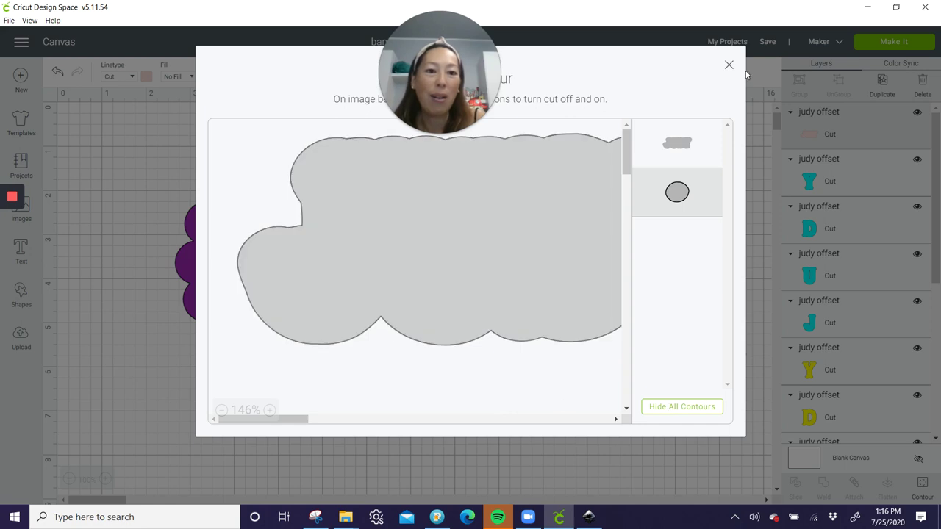
{"action": "left_click", "coordinate": [727, 68]}
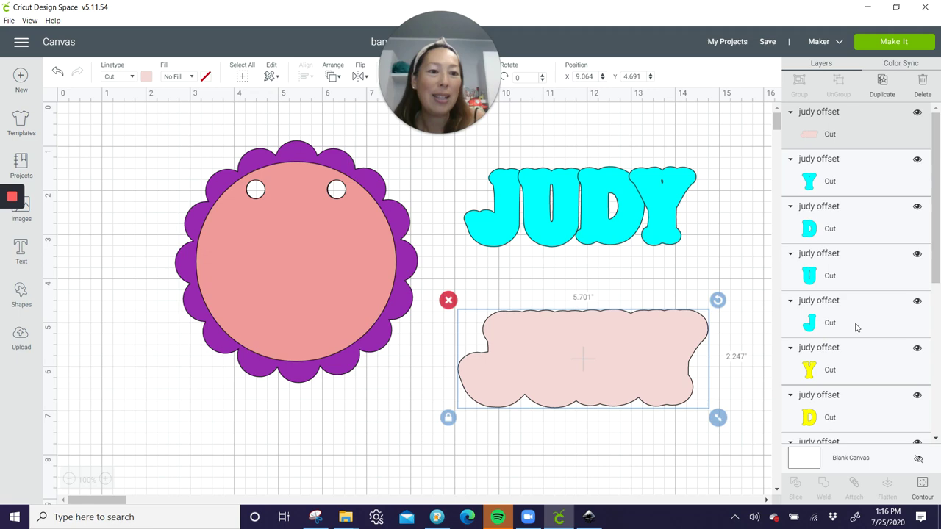
{"action": "left_click", "coordinate": [855, 327]}
- Weld the cyan JUDY letters and place them onto the pink offset
{"action": "left_click", "coordinate": [855, 261], "text": "shift"}
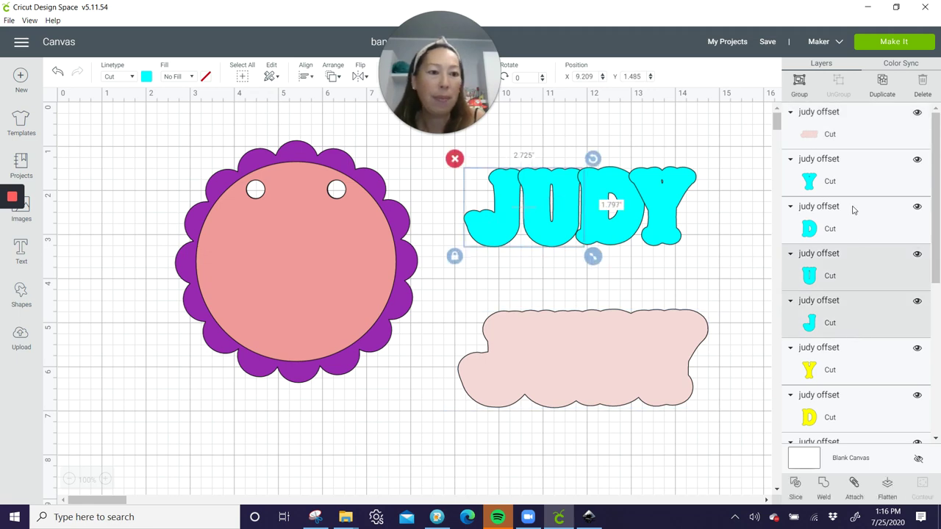
{"action": "left_click", "coordinate": [856, 215], "text": "shift"}
{"action": "left_click", "coordinate": [857, 167], "text": "shift"}
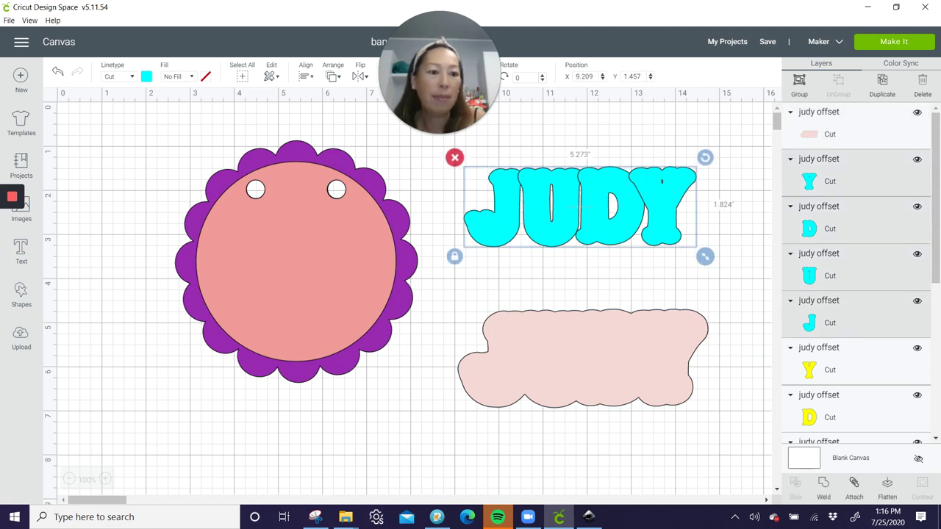
{"action": "left_click", "coordinate": [825, 485]}
{"action": "left_click_drag", "start_coordinate": [663, 229], "coordinate": [666, 356]}
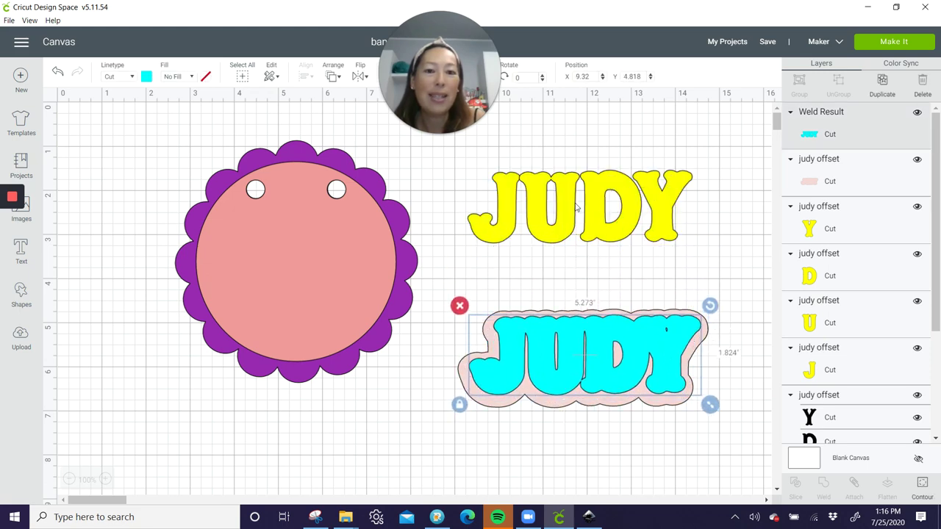
- Group the yellow J, U, D, Y letters and place the group on the cyan JUDY
{"action": "left_click", "coordinate": [550, 209]}
{"action": "left_click_drag", "start_coordinate": [479, 195], "coordinate": [671, 219]}
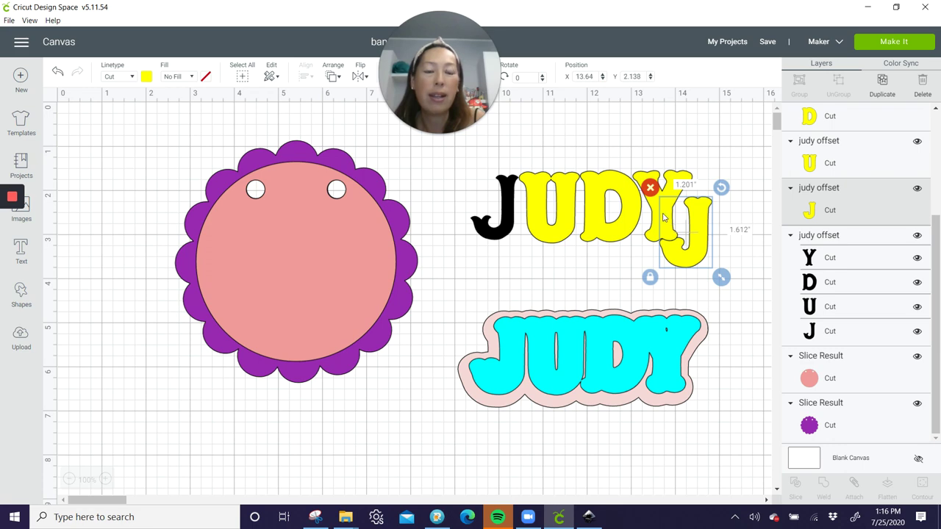
{"action": "left_click", "coordinate": [59, 72]}
{"action": "left_click", "coordinate": [863, 202]}
{"action": "scroll", "coordinate": [864, 205], "scroll_direction": "up", "scroll_amount": 2}
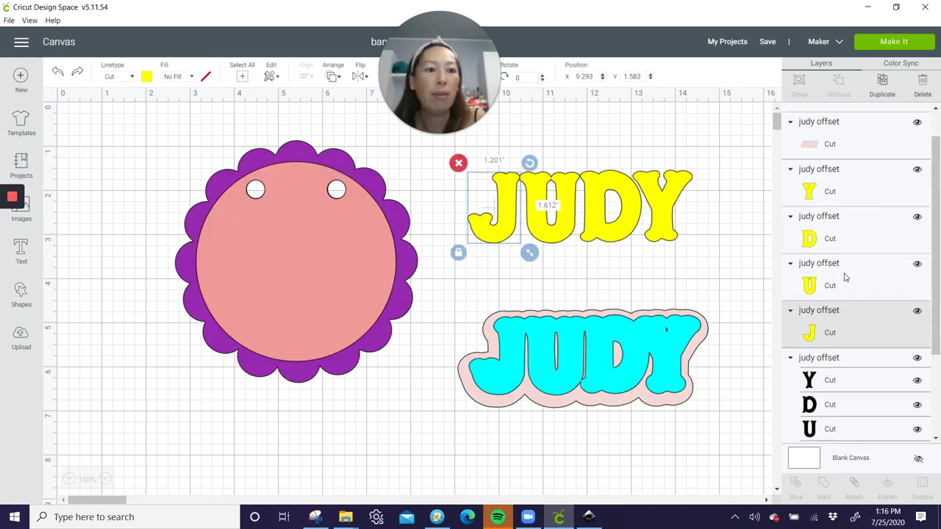
{"action": "left_click", "coordinate": [845, 279], "text": "shift"}
{"action": "left_click", "coordinate": [842, 234], "text": "shift"}
{"action": "left_click", "coordinate": [834, 192], "text": "shift"}
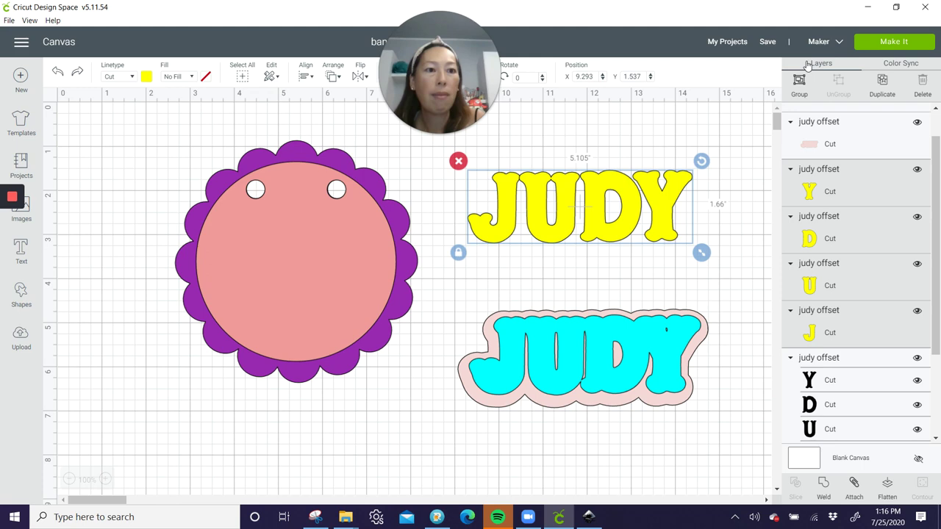
{"action": "left_click", "coordinate": [800, 85]}
{"action": "left_click_drag", "start_coordinate": [658, 213], "coordinate": [664, 362]}
- Bring the black JUDY to the front and stack it on top of the yellow JUDY
{"action": "left_click_drag", "start_coordinate": [540, 177], "coordinate": [559, 222]}
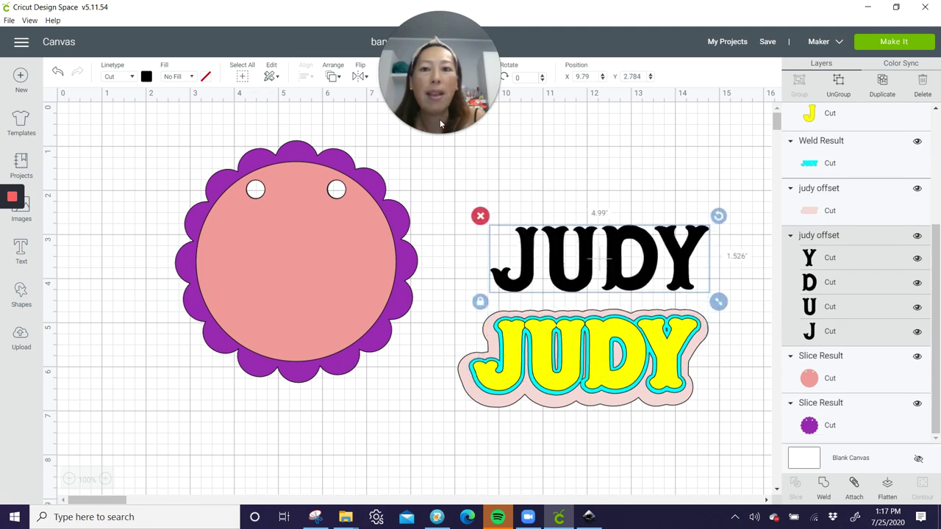
{"action": "left_click", "coordinate": [330, 78]}
{"action": "left_click", "coordinate": [351, 150]}
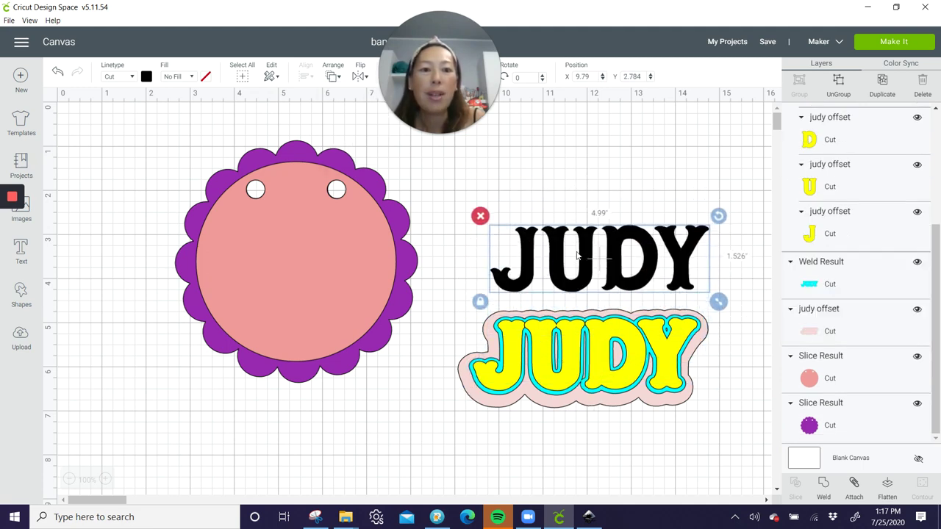
{"action": "left_click_drag", "start_coordinate": [576, 255], "coordinate": [567, 350]}
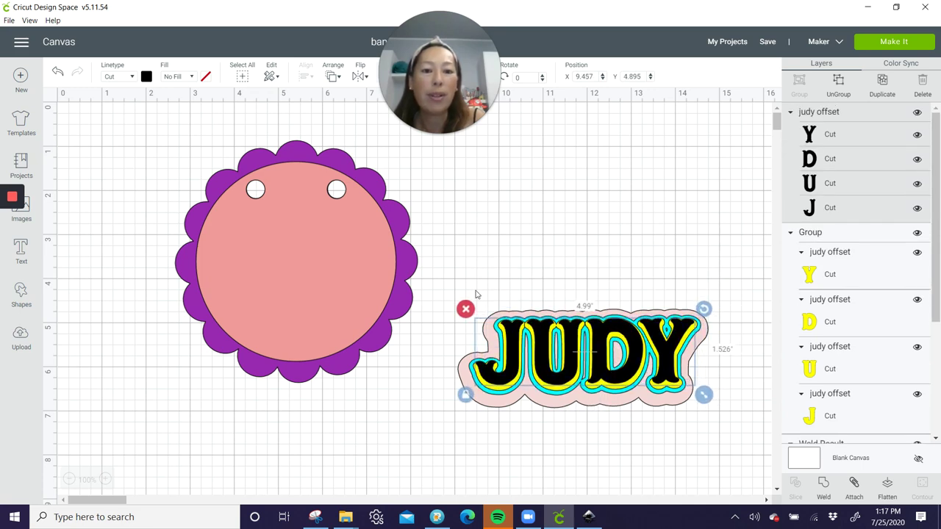
- Select both JUDY groups and centre the four layers, giving a 5.701 × 2.247-inch layered name
{"action": "left_click_drag", "start_coordinate": [470, 257], "coordinate": [741, 453]}
{"action": "left_click", "coordinate": [334, 77]}
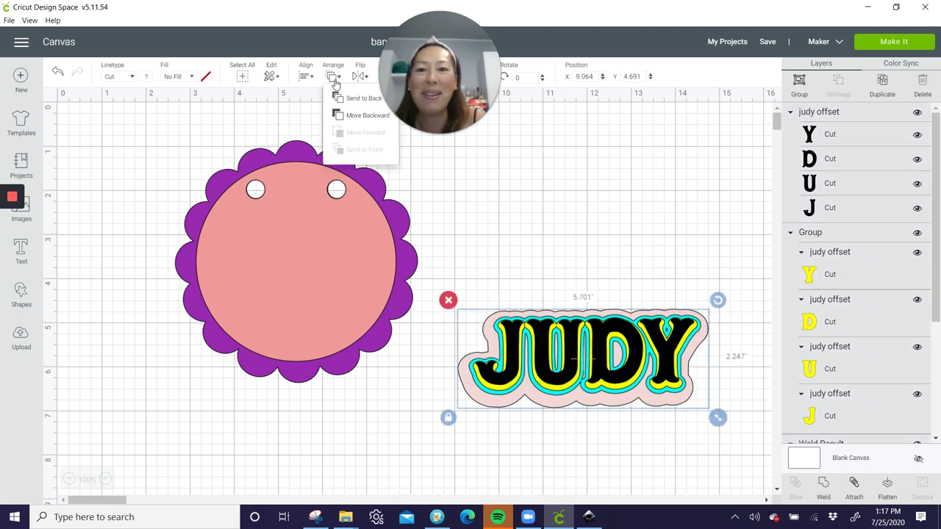
{"action": "left_click", "coordinate": [303, 78]}
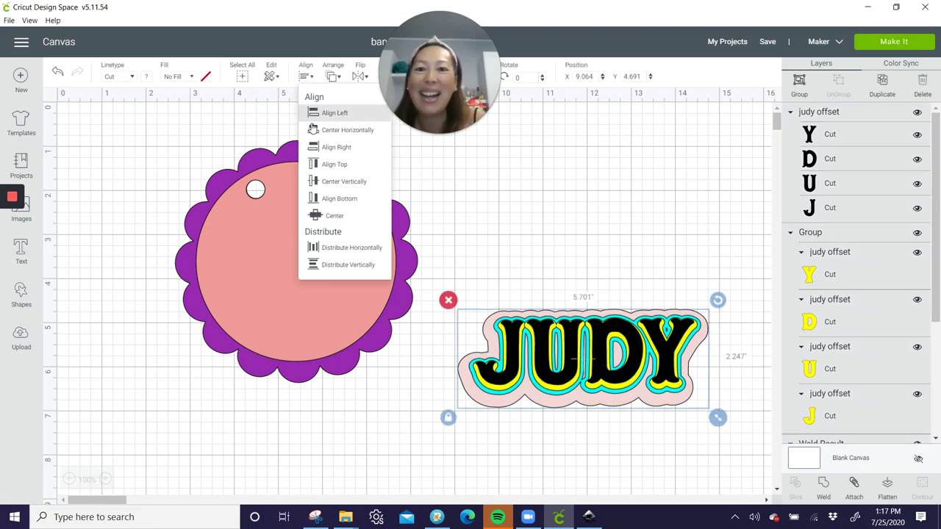
{"action": "left_click", "coordinate": [332, 215]}
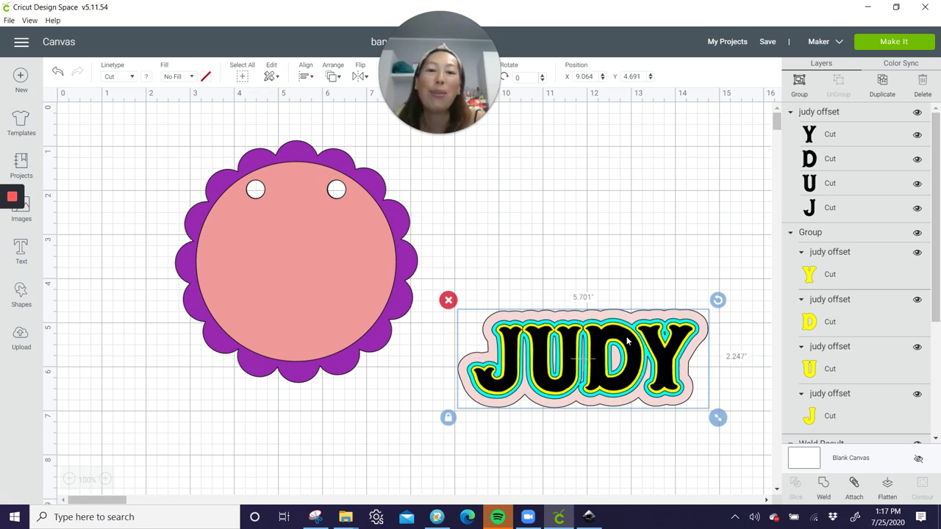
- In Inkscape, delete the pink JUDY offset group and import the JUDY lettering file
{"action": "left_click", "coordinate": [589, 517]}
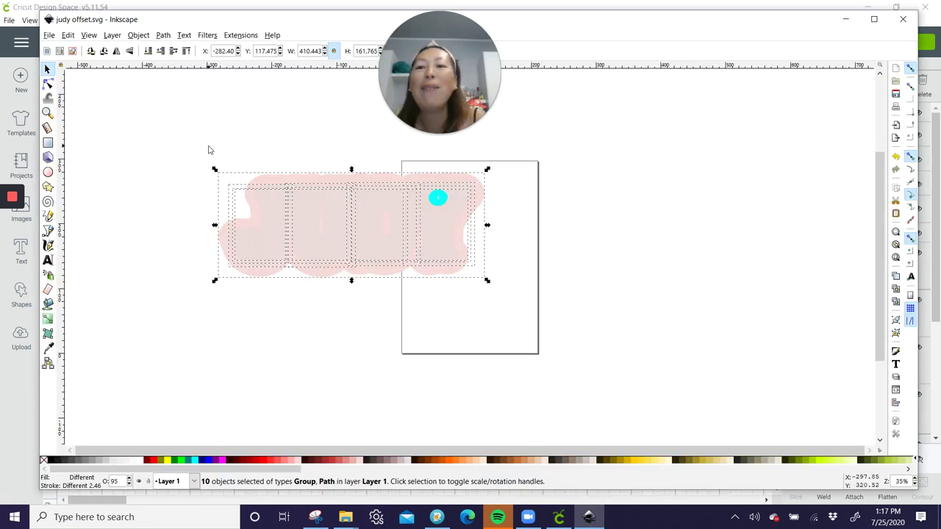
{"action": "key", "text": "Delete"}
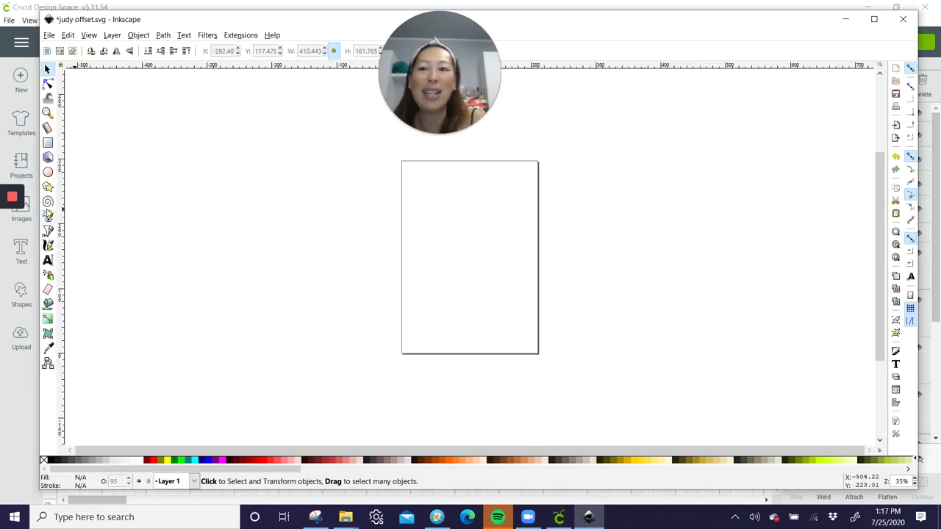
{"action": "left_click", "coordinate": [55, 37]}
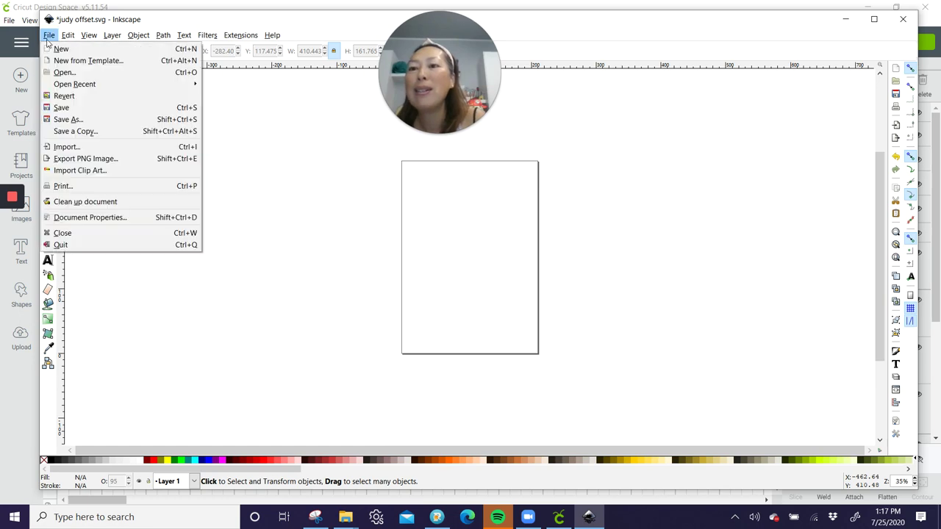
{"action": "left_click", "coordinate": [64, 147]}
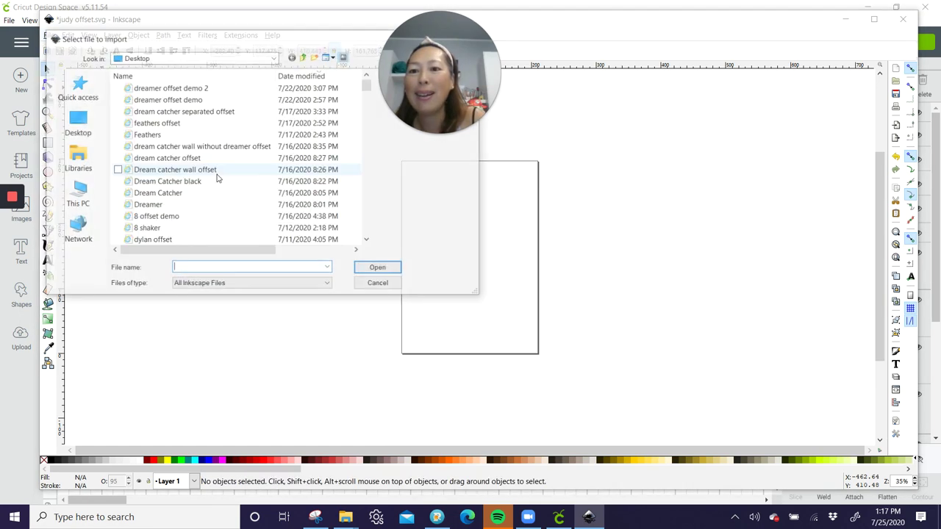
{"action": "left_click", "coordinate": [184, 99]}
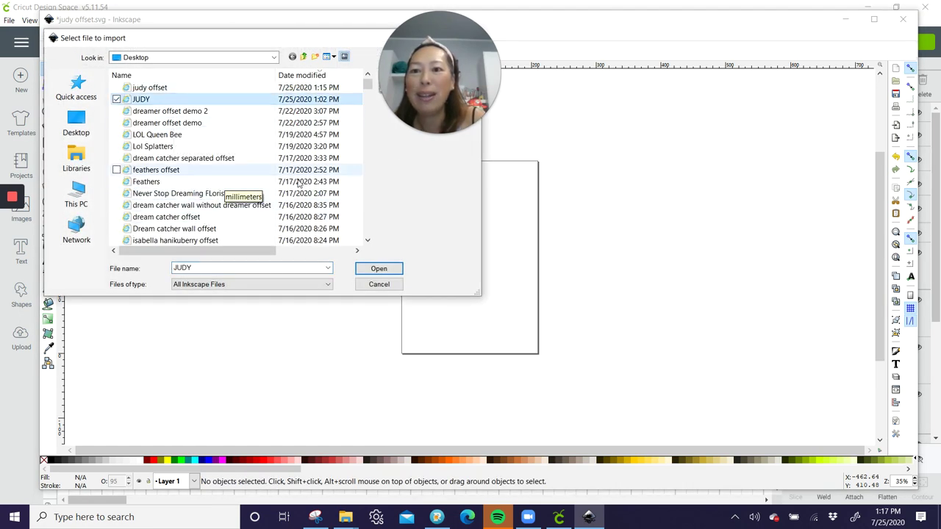
{"action": "left_click", "coordinate": [360, 269]}
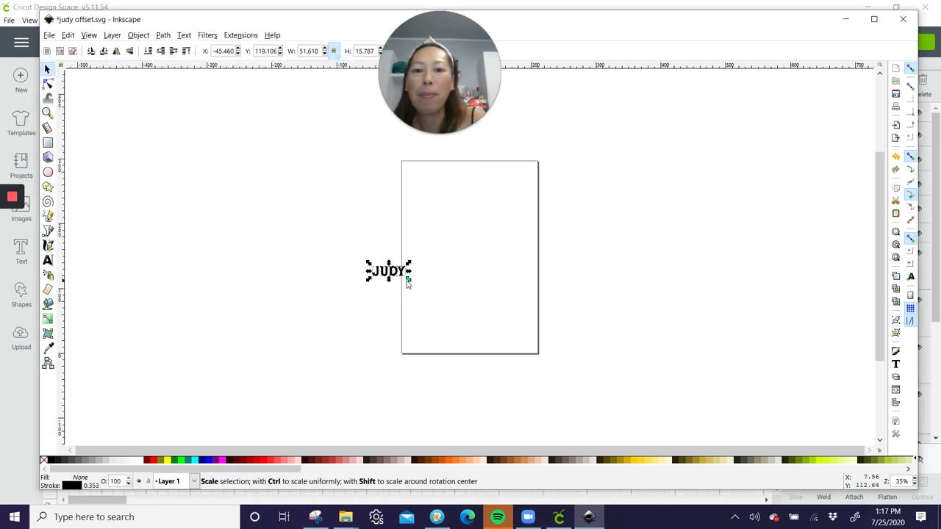
- Scale the imported JUDY lettering up to about 672 × 206
{"action": "left_click_drag", "start_coordinate": [407, 278], "coordinate": [544, 262]}
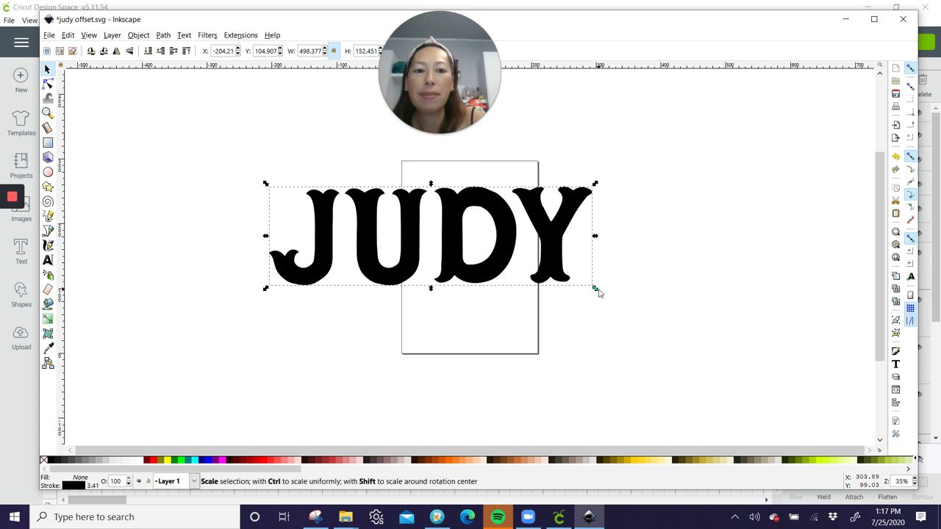
{"action": "left_click_drag", "start_coordinate": [597, 289], "coordinate": [713, 381]}
{"action": "left_click", "coordinate": [237, 222]}
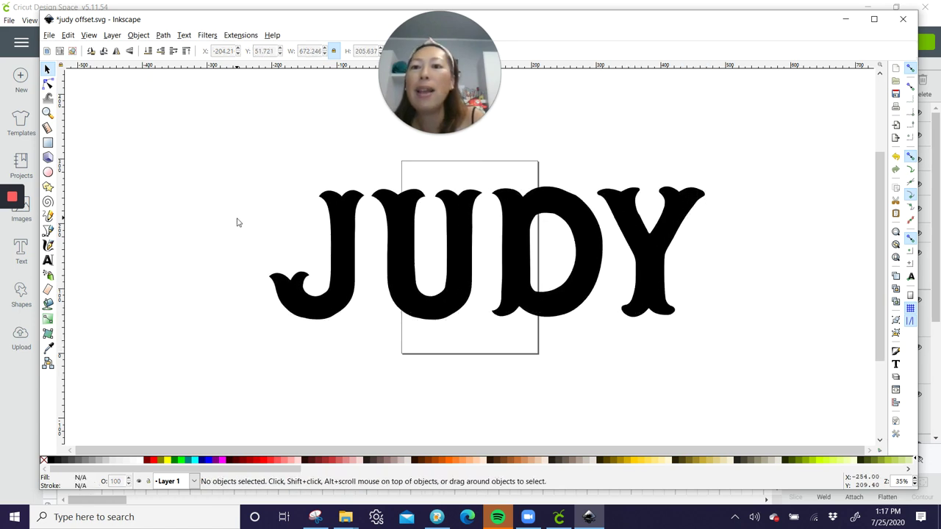
{"action": "left_click", "coordinate": [353, 223]}
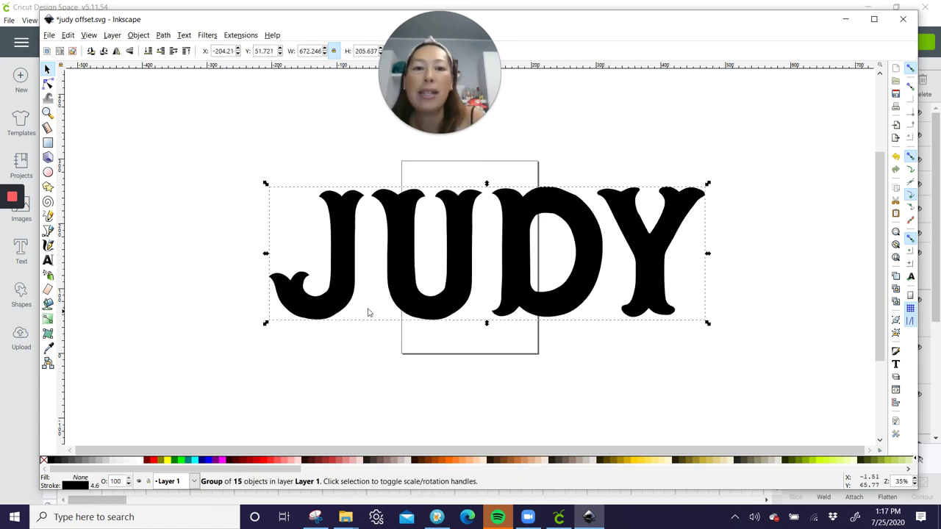
- Break the JUDY lettering apart into separate pieces with Path > Break Apart
{"action": "left_click", "coordinate": [163, 35]}
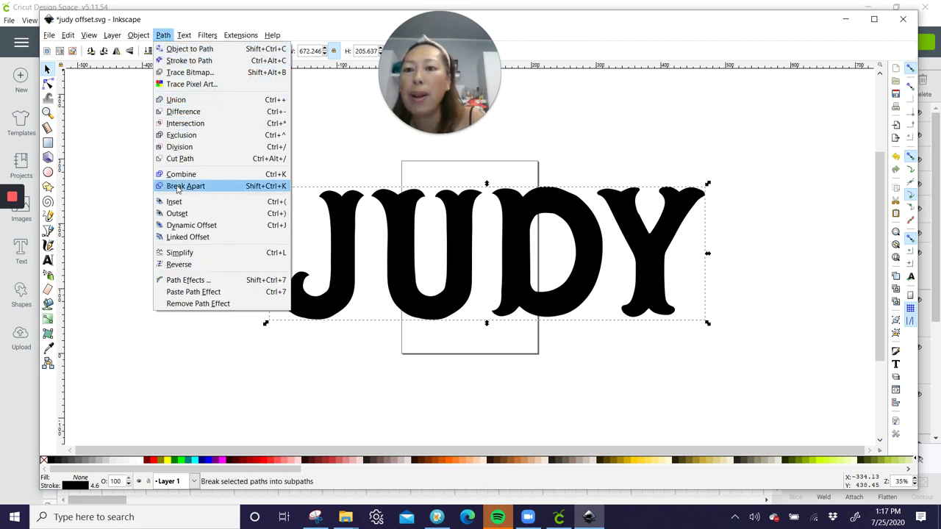
{"action": "left_click", "coordinate": [181, 186]}
{"action": "key", "text": "Escape"}
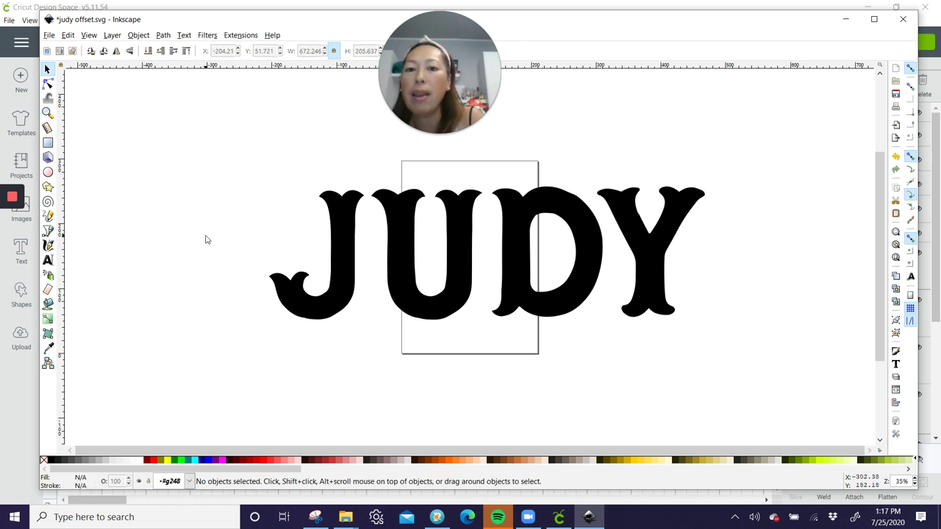
- Space the letters out: J far left, U slightly left, Y far right, D slightly right
{"action": "left_click", "coordinate": [318, 232]}
{"action": "left_click", "coordinate": [255, 225]}
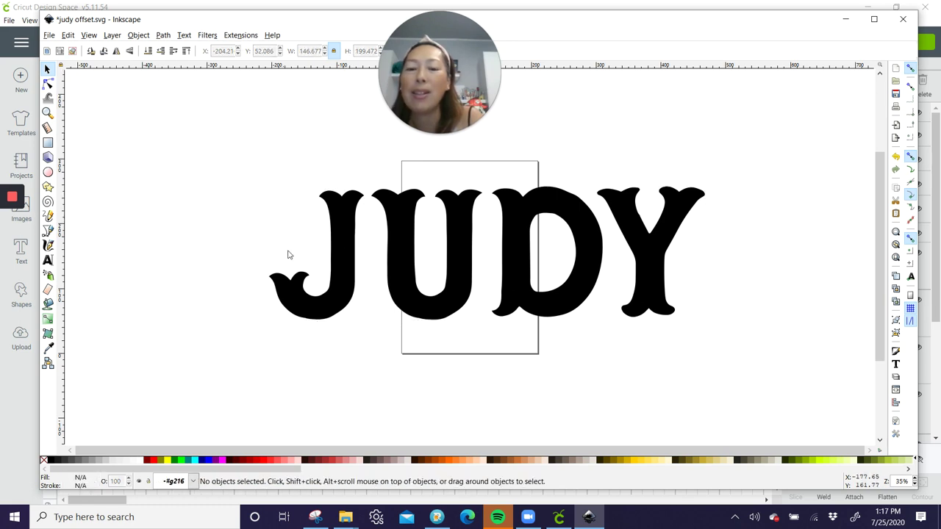
{"action": "left_click", "coordinate": [337, 286]}
{"action": "left_click_drag", "start_coordinate": [336, 286], "coordinate": [198, 286]}
{"action": "left_click", "coordinate": [463, 257]}
{"action": "left_click_drag", "start_coordinate": [463, 257], "coordinate": [418, 257]}
{"action": "left_click_drag", "start_coordinate": [650, 237], "coordinate": [747, 238]}
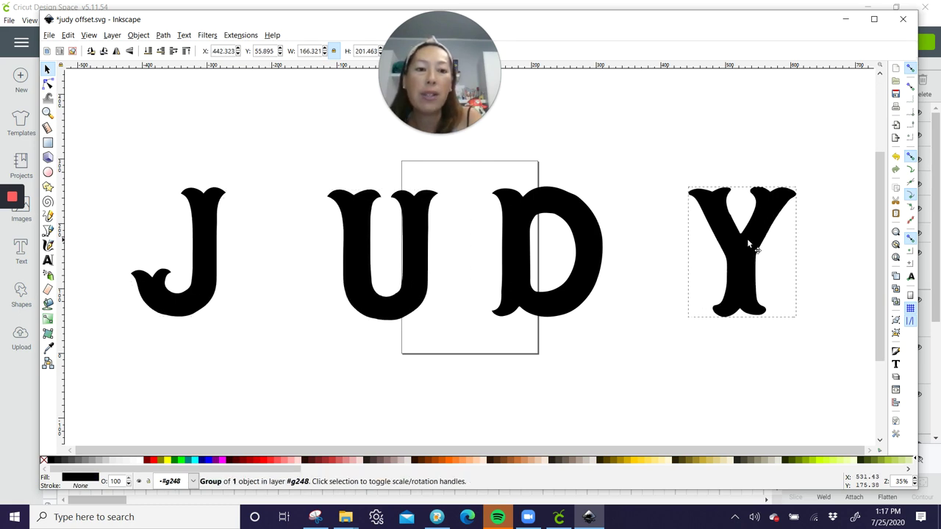
{"action": "left_click", "coordinate": [591, 238]}
{"action": "left_click_drag", "start_coordinate": [589, 238], "coordinate": [604, 241]}
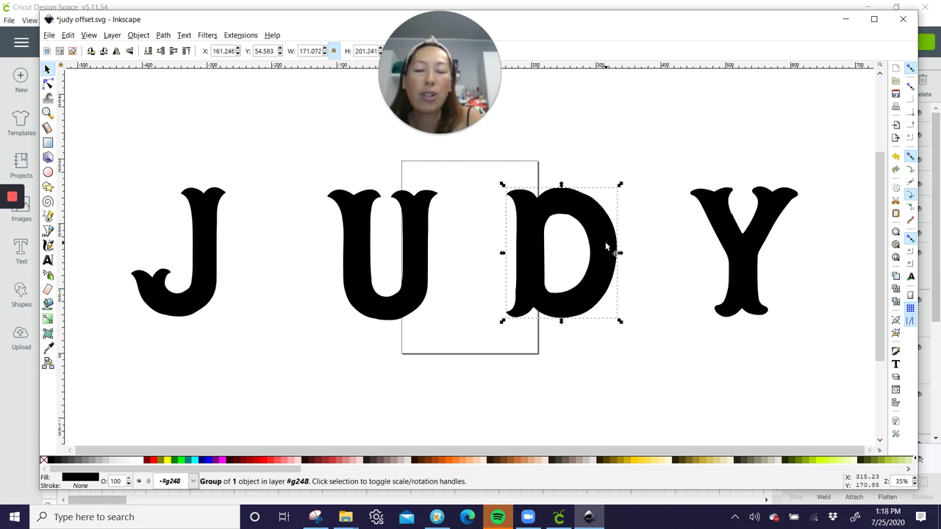
- Bucket-fill the J, U, D and Y with yellow offset layers
{"action": "left_click", "coordinate": [118, 118]}
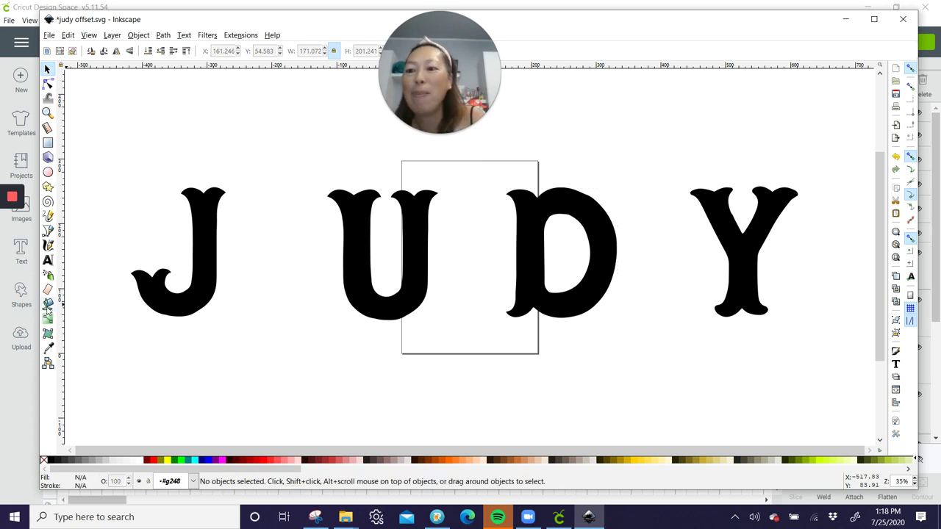
{"action": "left_click", "coordinate": [48, 304]}
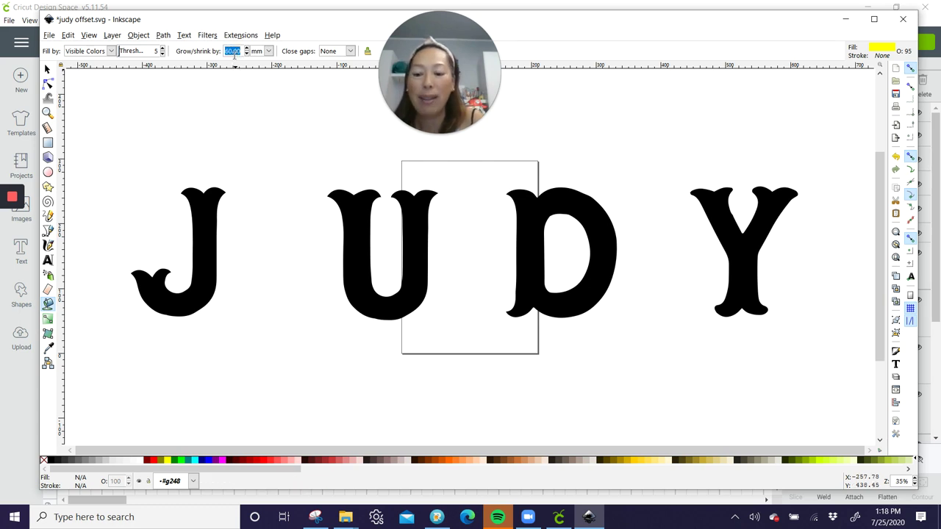
{"action": "left_click", "coordinate": [195, 200]}
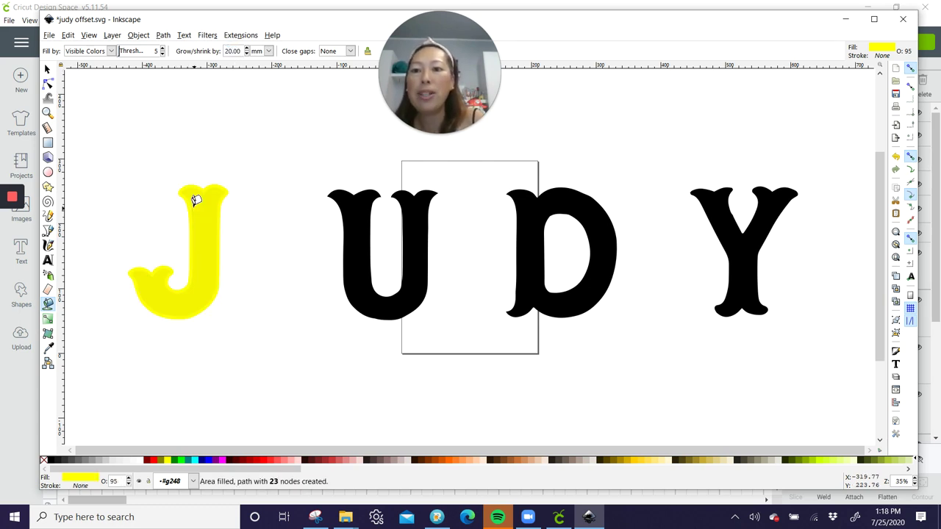
{"action": "left_click", "coordinate": [369, 203]}
{"action": "left_click", "coordinate": [528, 196]}
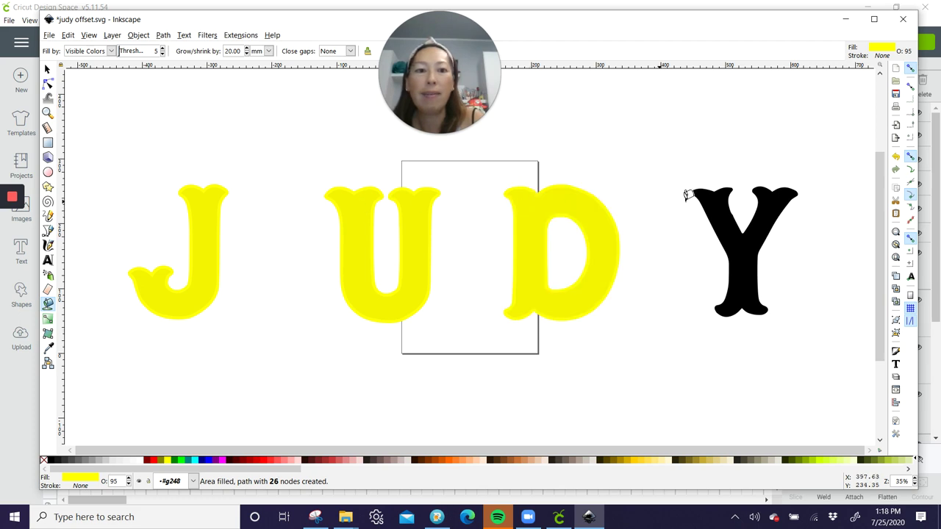
{"action": "left_click", "coordinate": [714, 197]}
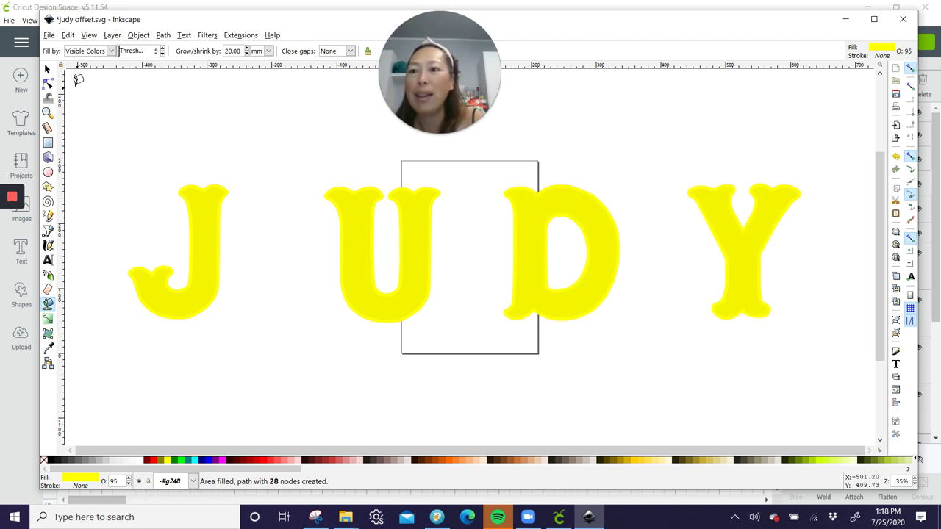
{"action": "left_click", "coordinate": [47, 69]}
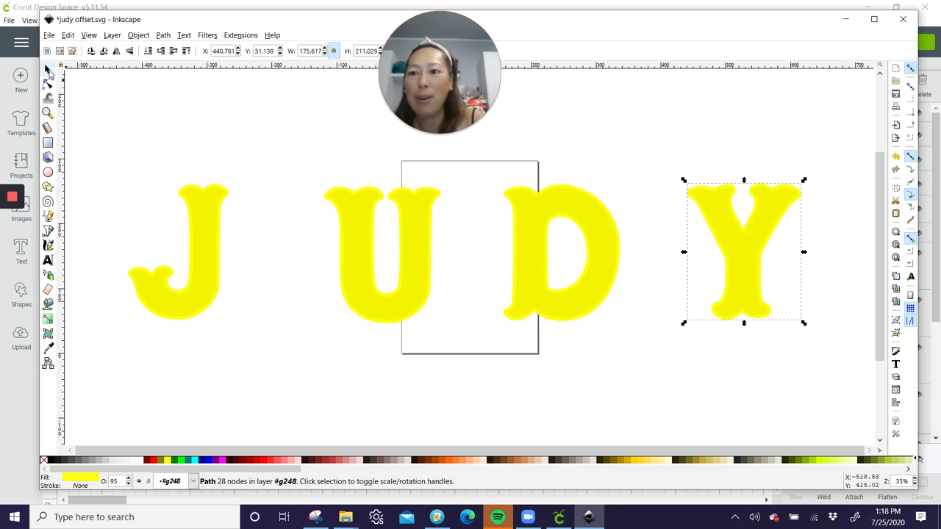
{"action": "left_click", "coordinate": [93, 104]}
- Bucket-fill the J, U, D and Y with lime green layers grown by 40 mm
{"action": "left_click", "coordinate": [48, 304]}
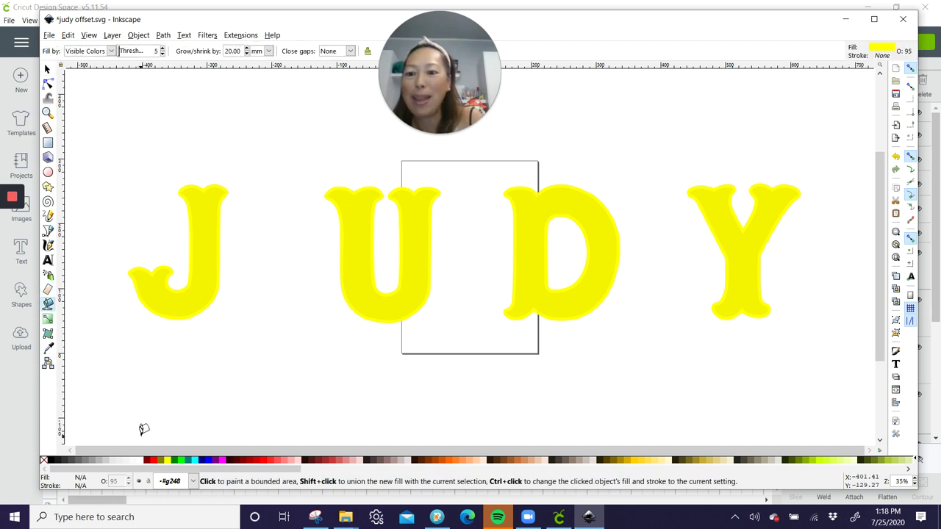
{"action": "left_click", "coordinate": [181, 461]}
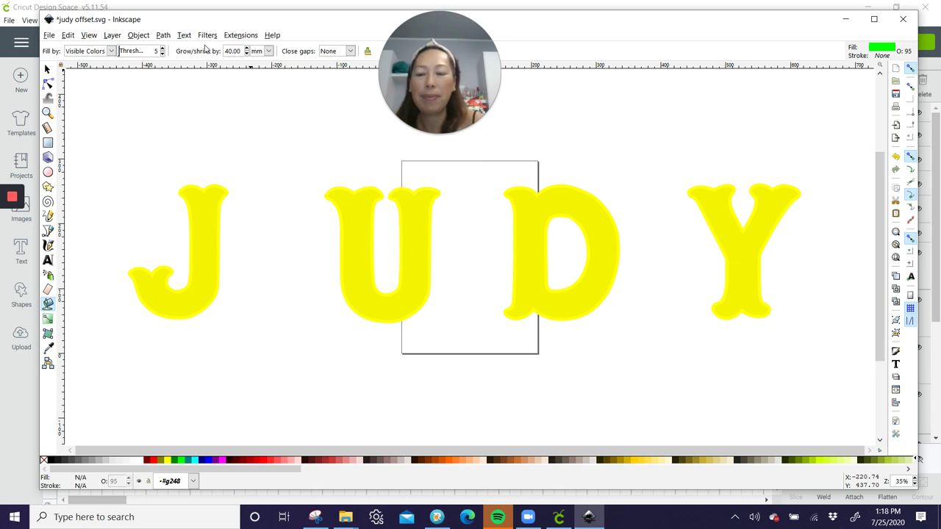
{"action": "left_click", "coordinate": [209, 213]}
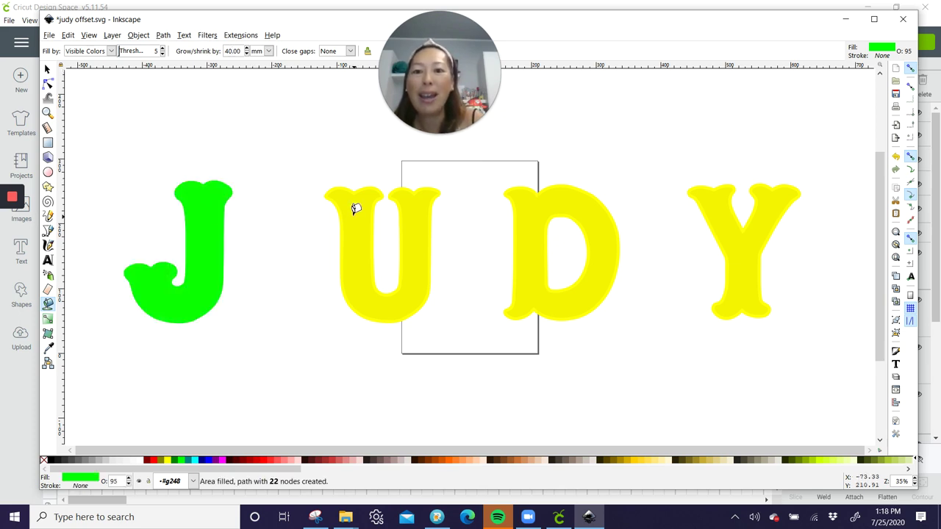
{"action": "left_click", "coordinate": [355, 209]}
{"action": "left_click", "coordinate": [525, 211]}
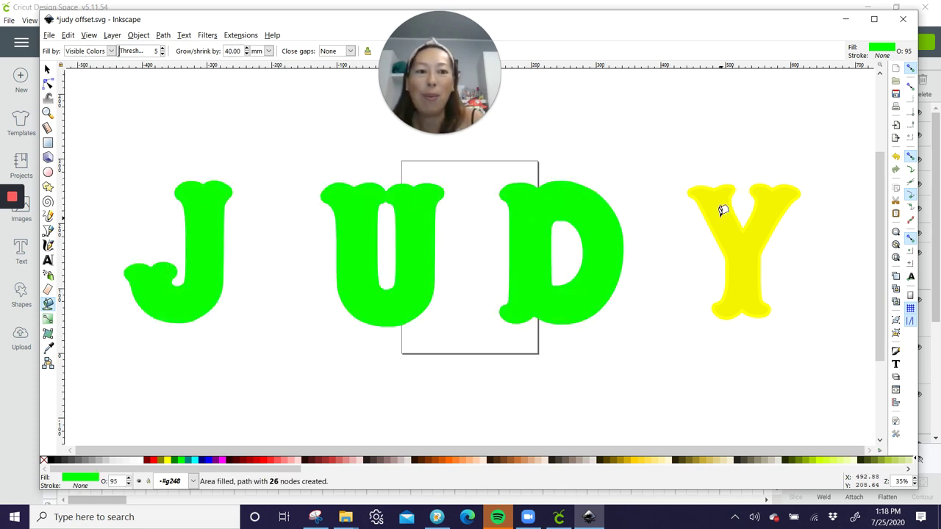
{"action": "left_click", "coordinate": [724, 210]}
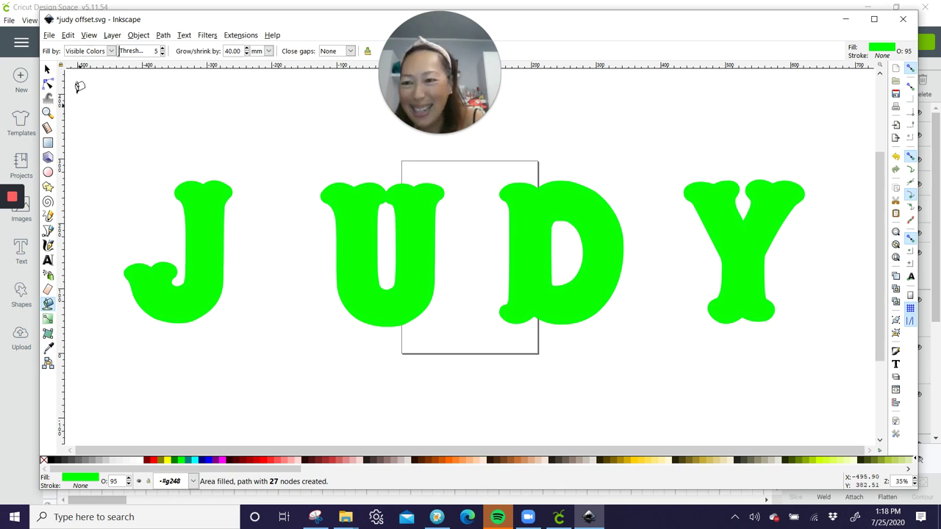
{"action": "left_click", "coordinate": [48, 69]}
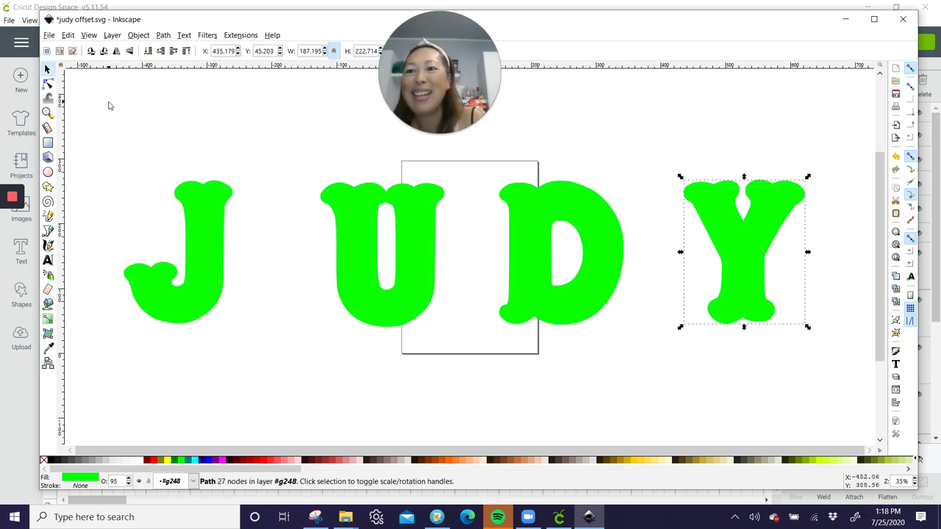
{"action": "left_click", "coordinate": [116, 100]}
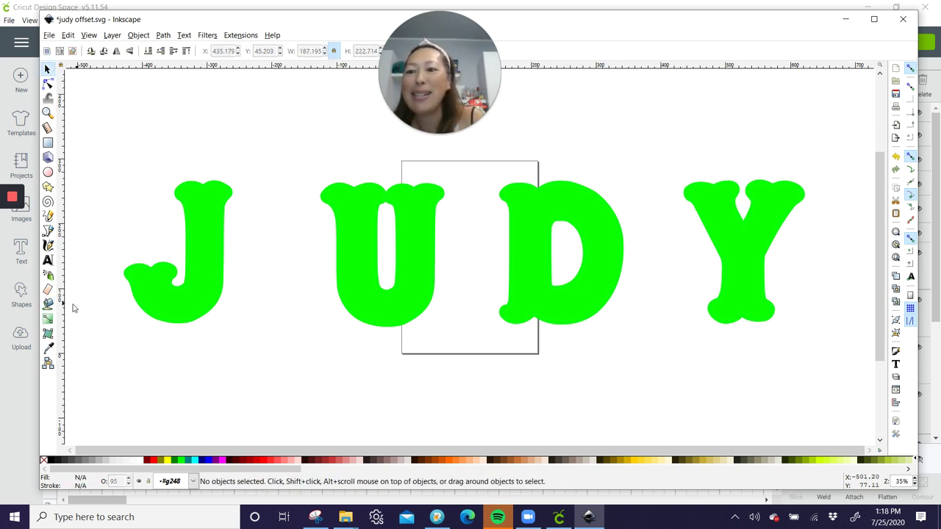
{"action": "left_click", "coordinate": [48, 303]}
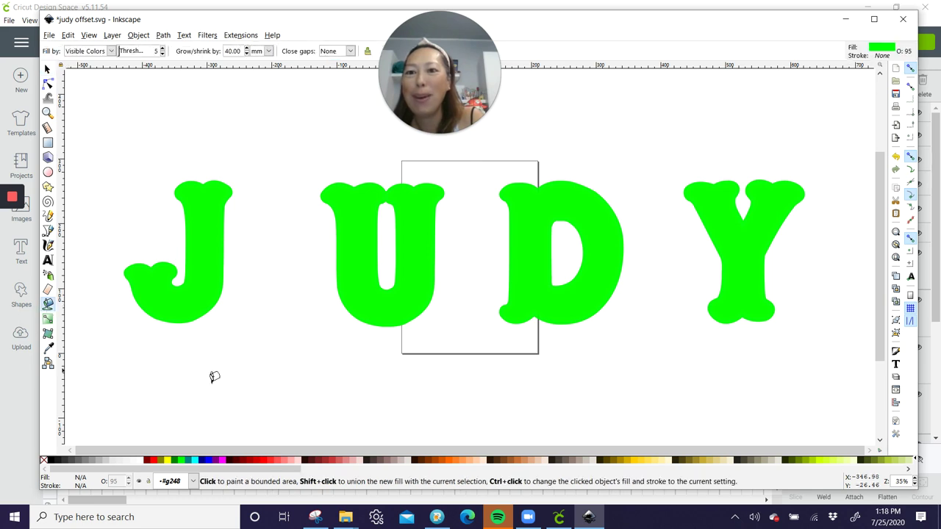
- Fill J, U, D and Y with pale pink layers grown 60 mm, then select all letters
{"action": "left_click", "coordinate": [301, 461]}
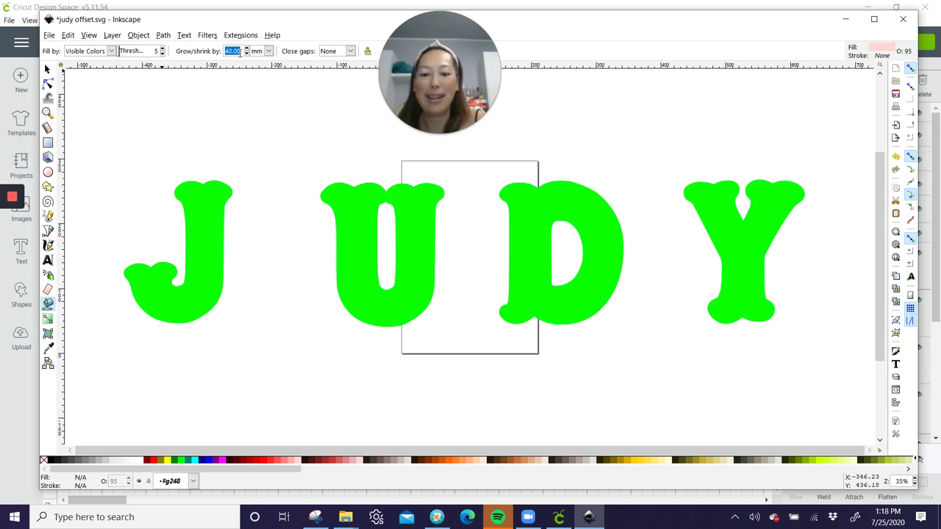
{"action": "type", "text": "6"}
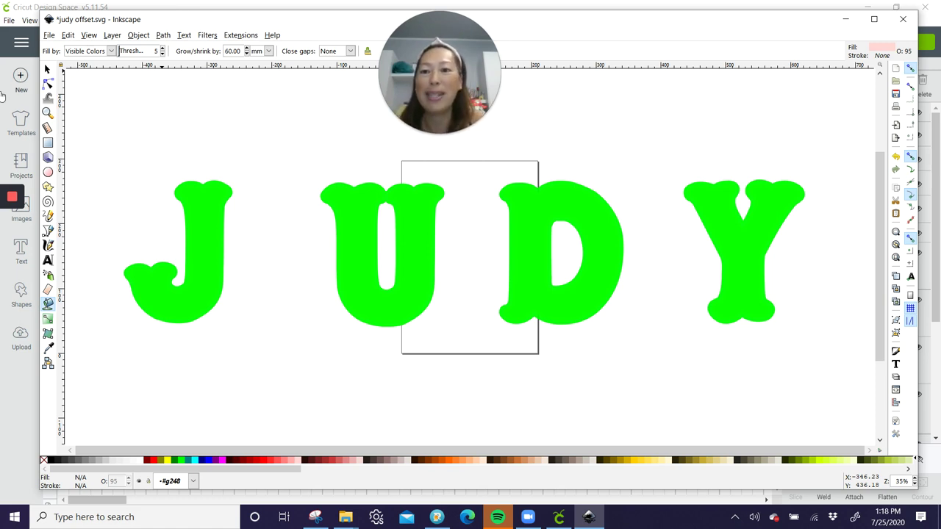
{"action": "left_click", "coordinate": [216, 214]}
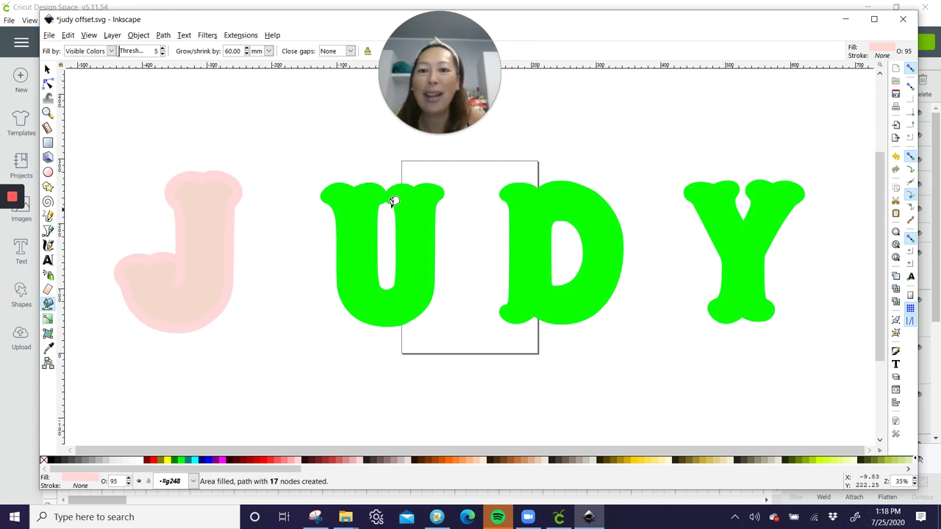
{"action": "left_click", "coordinate": [357, 200]}
{"action": "left_click", "coordinate": [551, 191]}
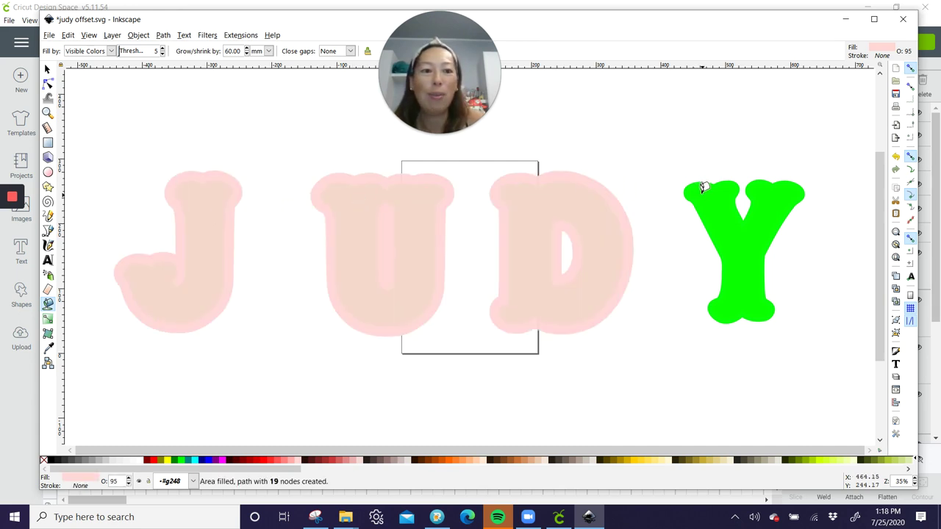
{"action": "left_click", "coordinate": [703, 187]}
{"action": "left_click", "coordinate": [46, 69]}
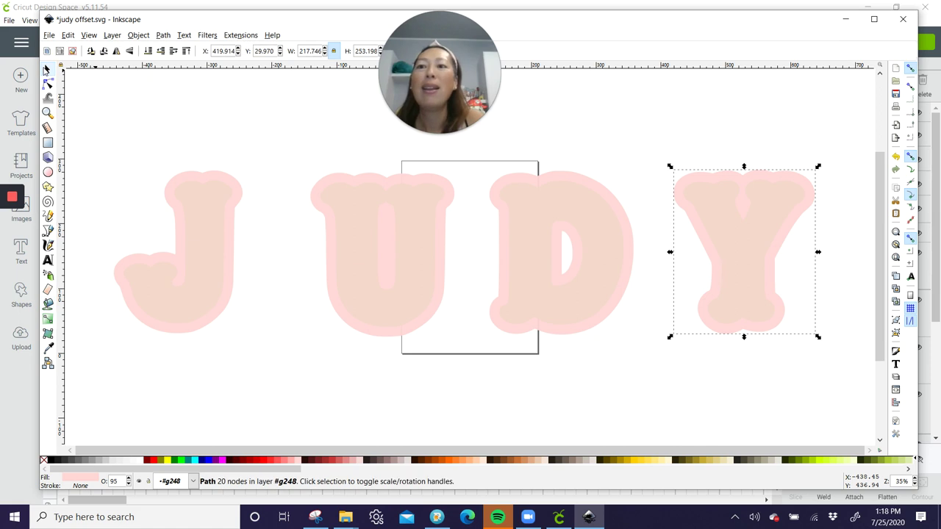
{"action": "left_click_drag", "start_coordinate": [76, 105], "coordinate": [804, 343]}
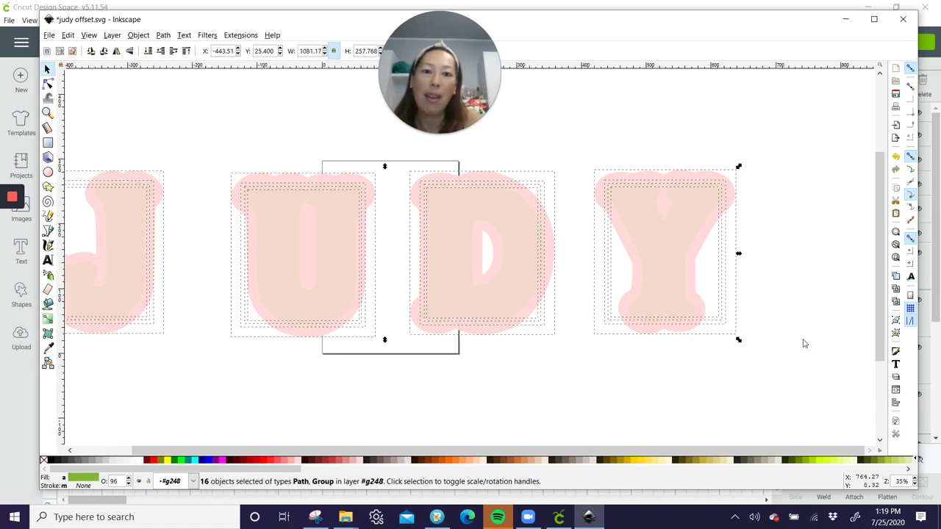
- Convert the selected letter layers to paths and save as 'judy offset separated'
{"action": "left_click", "coordinate": [163, 35]}
{"action": "left_click", "coordinate": [176, 52]}
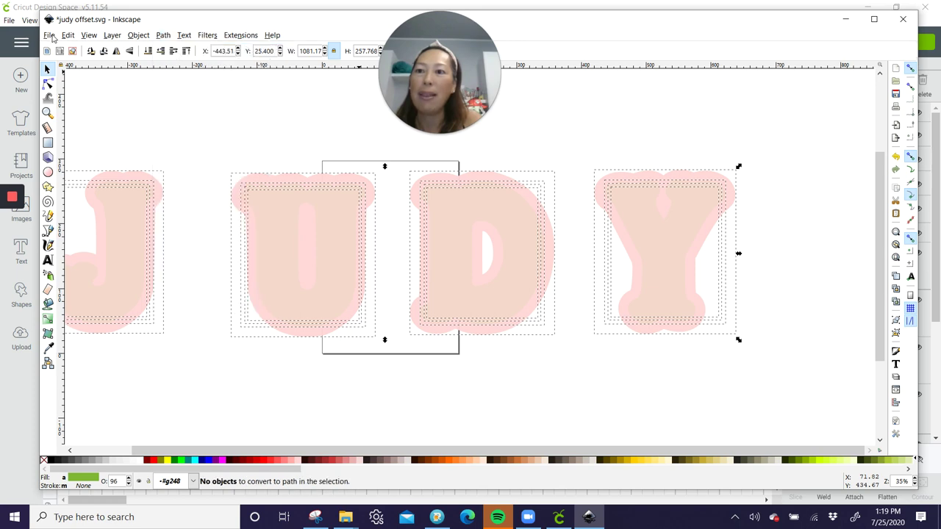
{"action": "left_click", "coordinate": [48, 34]}
{"action": "left_click", "coordinate": [74, 117]}
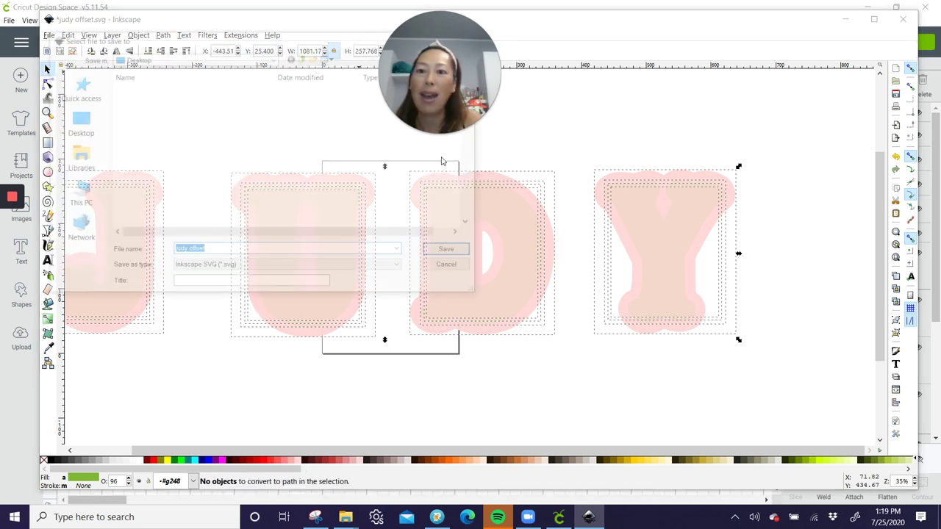
{"action": "left_click", "coordinate": [301, 249]}
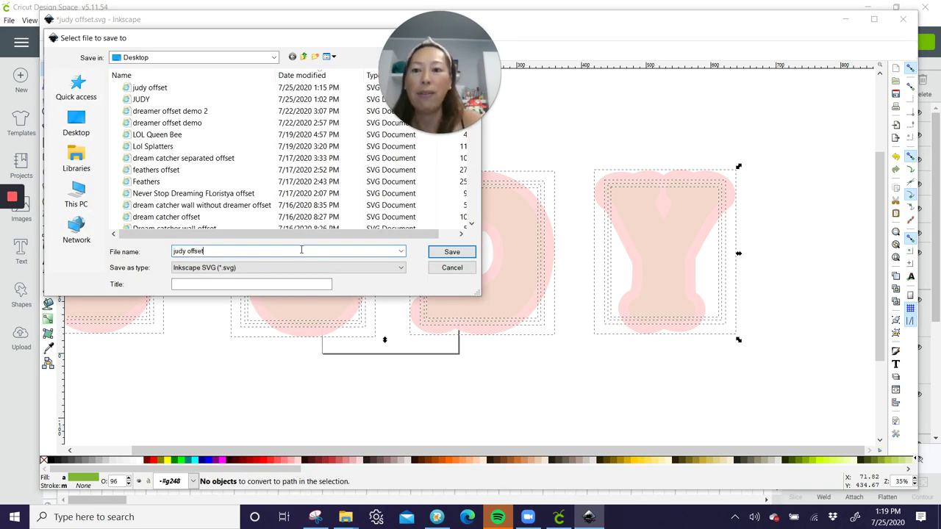
{"action": "type", "text": "sepa"}
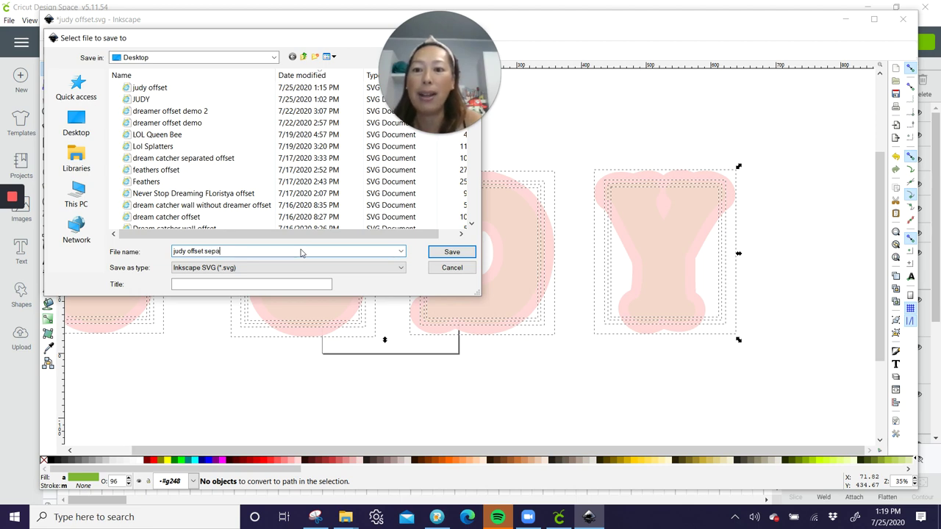
{"action": "type", "text": "rated"}
{"action": "key", "text": "Return"}
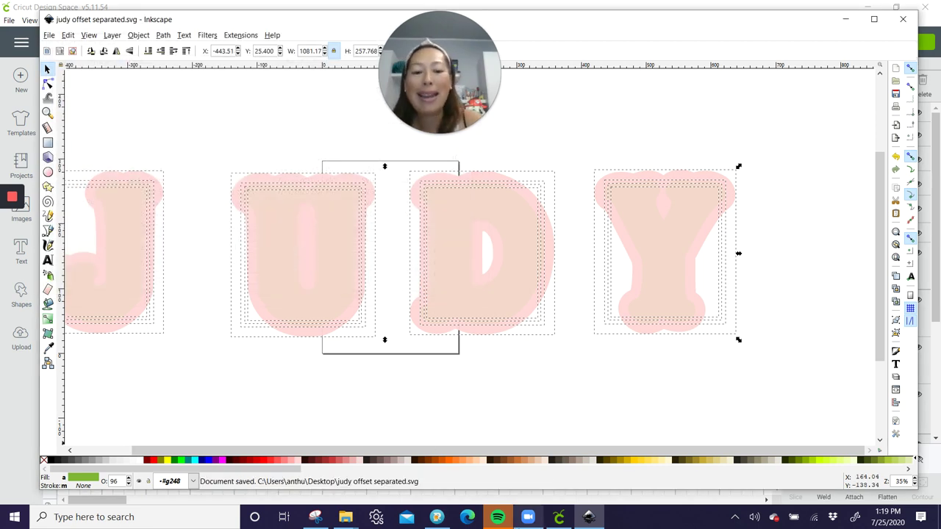
- Upload judy offset separated.svg into Cricut Design Space and insert it onto the canvas
{"action": "left_click", "coordinate": [560, 517]}
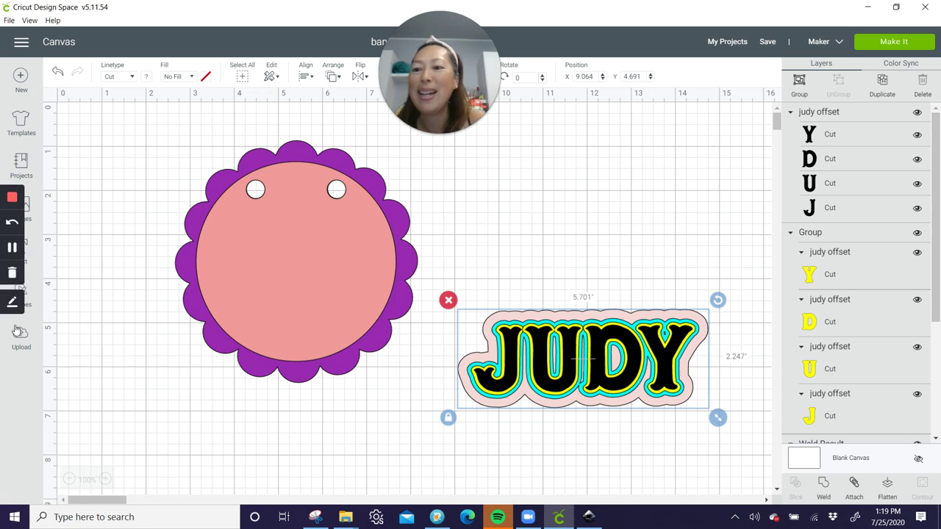
{"action": "left_click", "coordinate": [35, 346]}
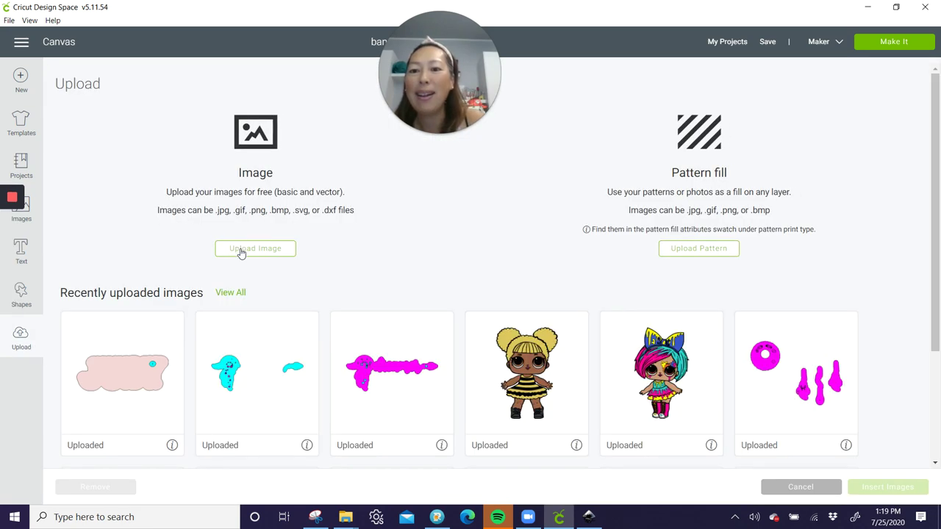
{"action": "left_click", "coordinate": [240, 249]}
{"action": "left_click", "coordinate": [527, 267]}
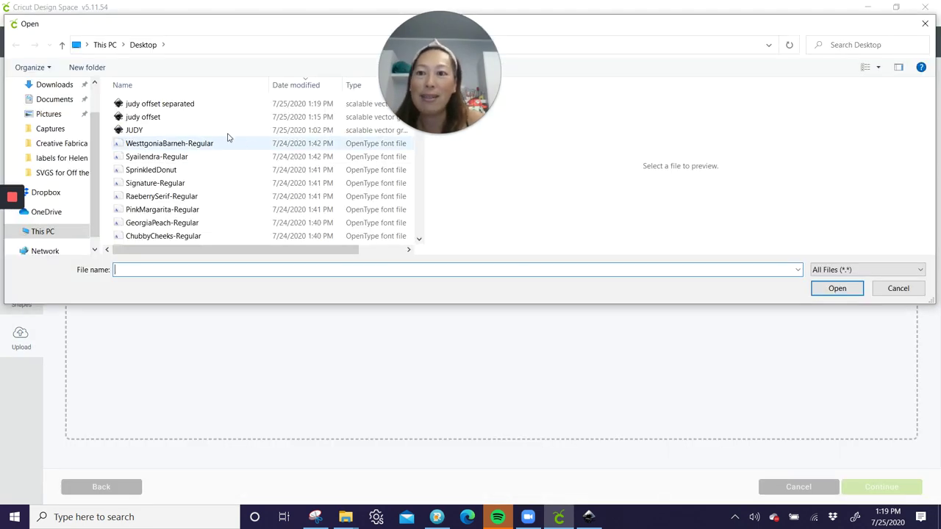
{"action": "double_click", "coordinate": [160, 103]}
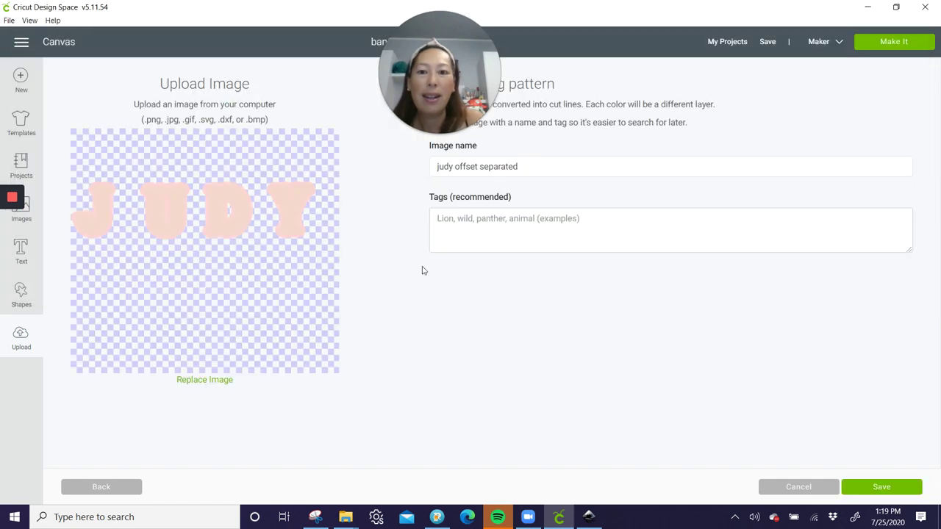
{"action": "left_click", "coordinate": [891, 488]}
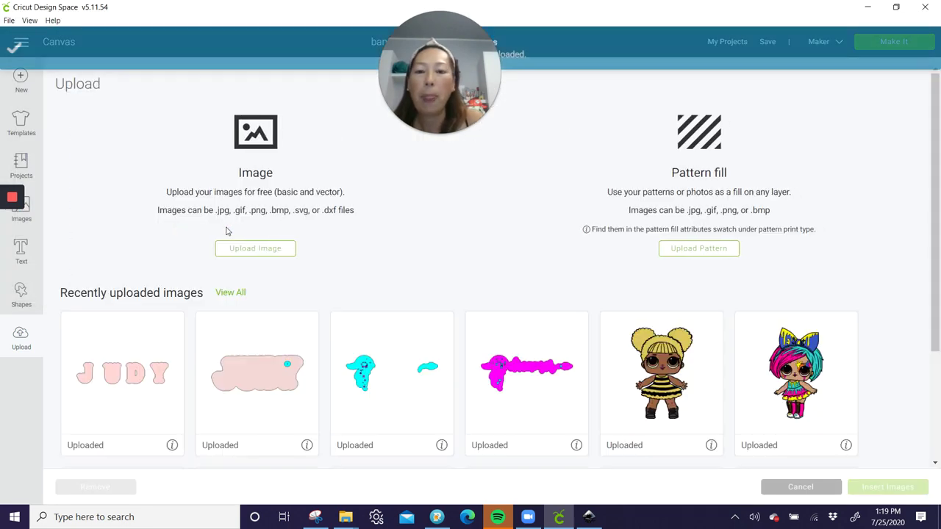
{"action": "left_click", "coordinate": [164, 350]}
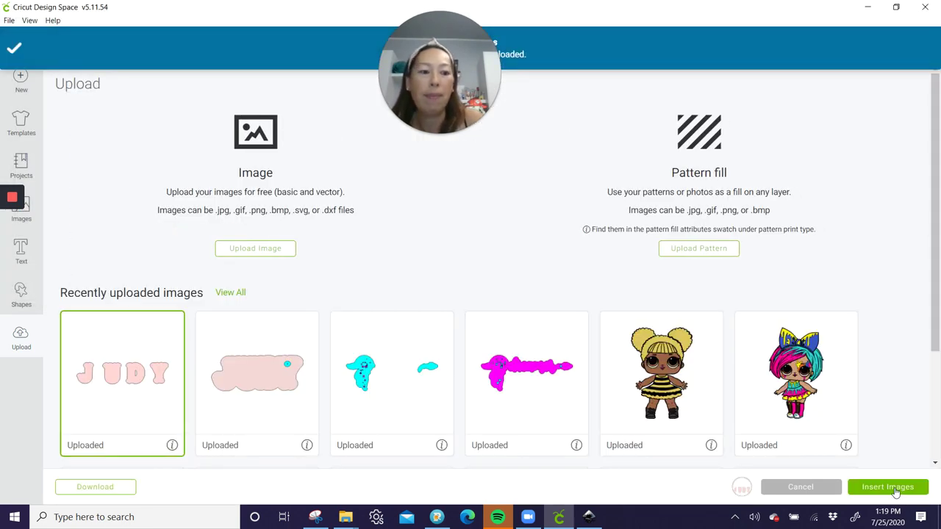
{"action": "left_click", "coordinate": [891, 488]}
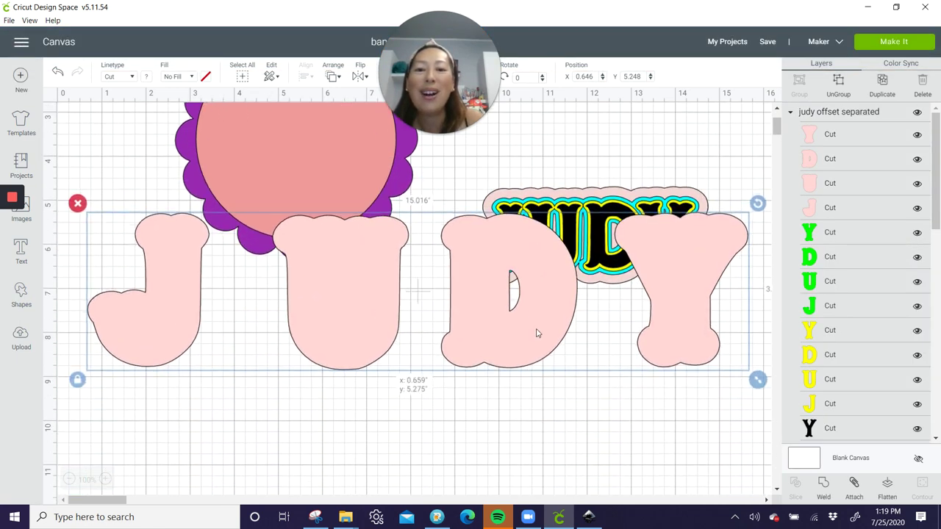
- Lower and ungroup the pink JUDY, then stack the green J in front of the pink J
{"action": "left_click_drag", "start_coordinate": [537, 333], "coordinate": [529, 365]}
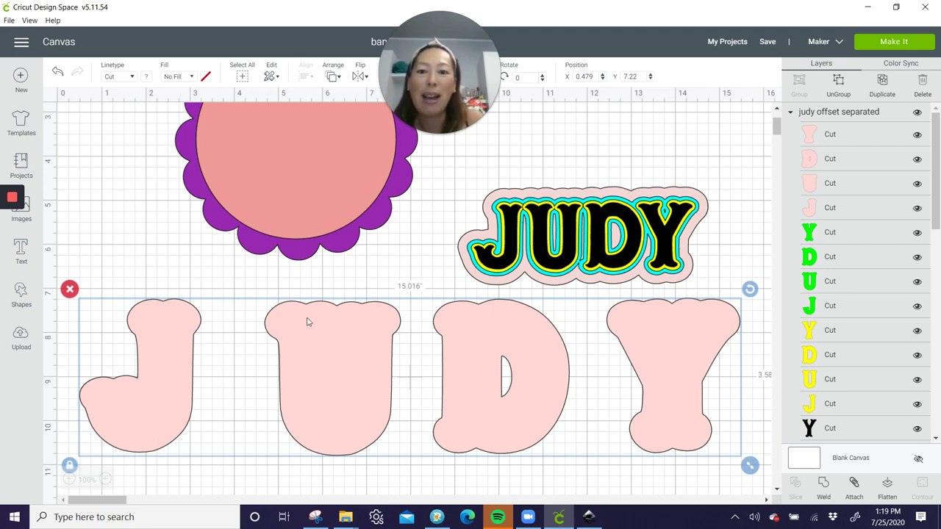
{"action": "left_click", "coordinate": [839, 82]}
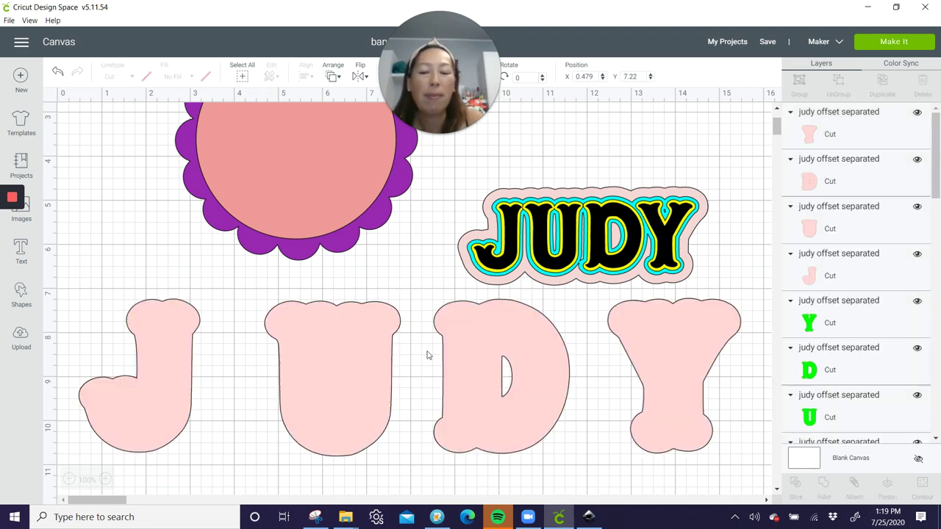
{"action": "left_click_drag", "start_coordinate": [170, 356], "coordinate": [172, 277]}
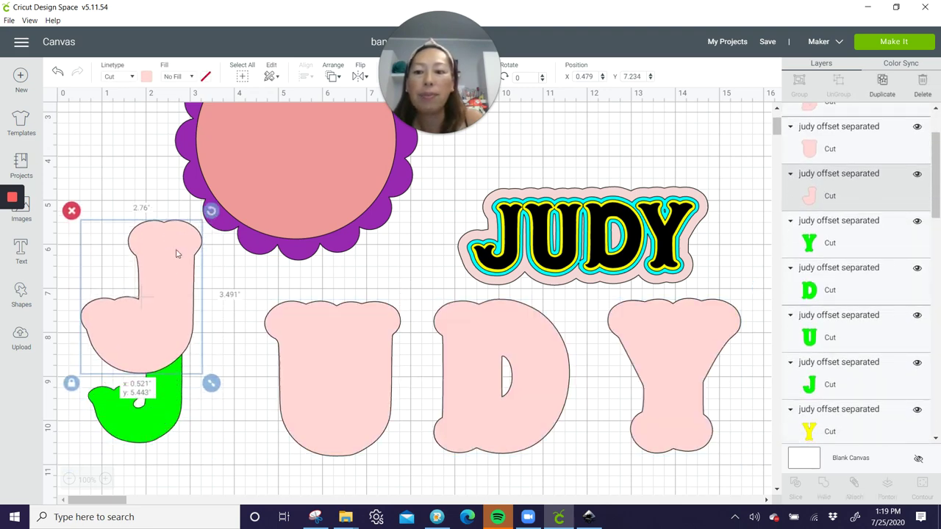
{"action": "left_click_drag", "start_coordinate": [159, 418], "coordinate": [192, 347]}
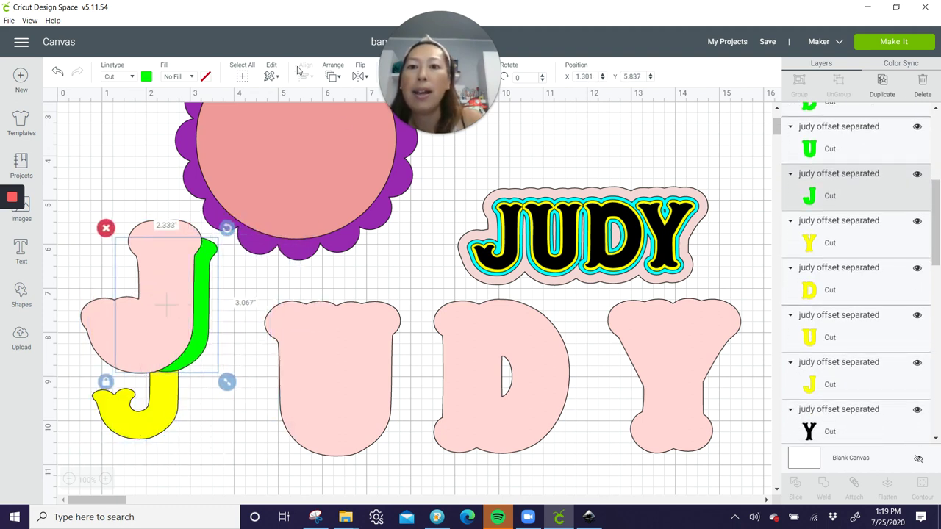
{"action": "left_click", "coordinate": [330, 77]}
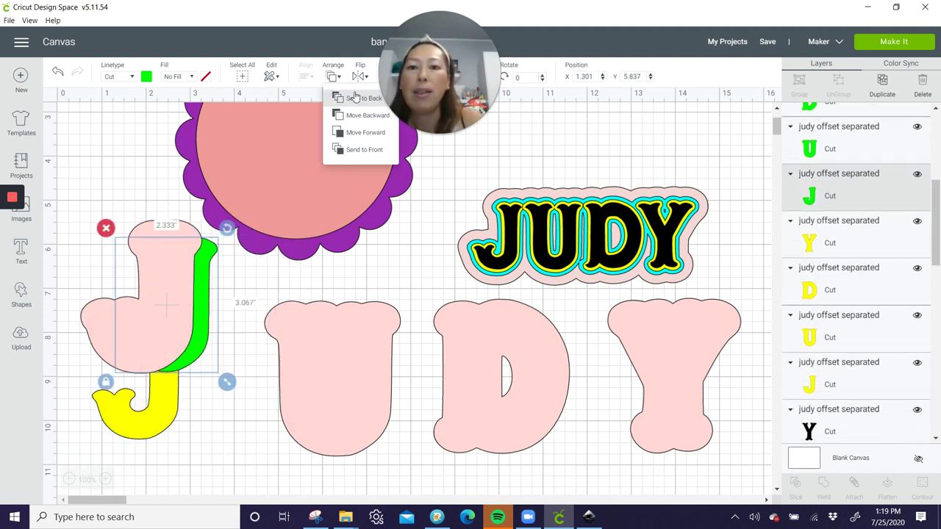
{"action": "left_click", "coordinate": [352, 152]}
- Bring the yellow J forward and place it on top of the green J
{"action": "left_click", "coordinate": [150, 406]}
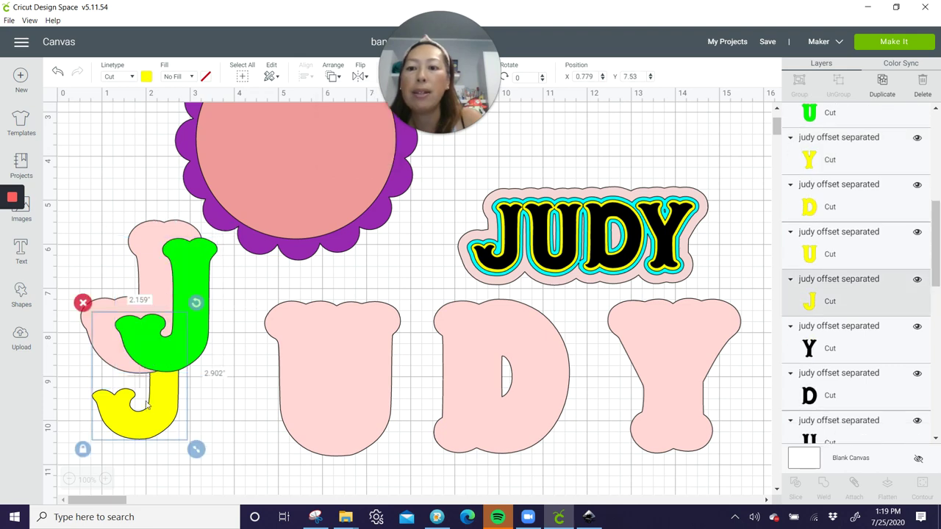
{"action": "left_click", "coordinate": [331, 77]}
{"action": "left_click", "coordinate": [340, 151]}
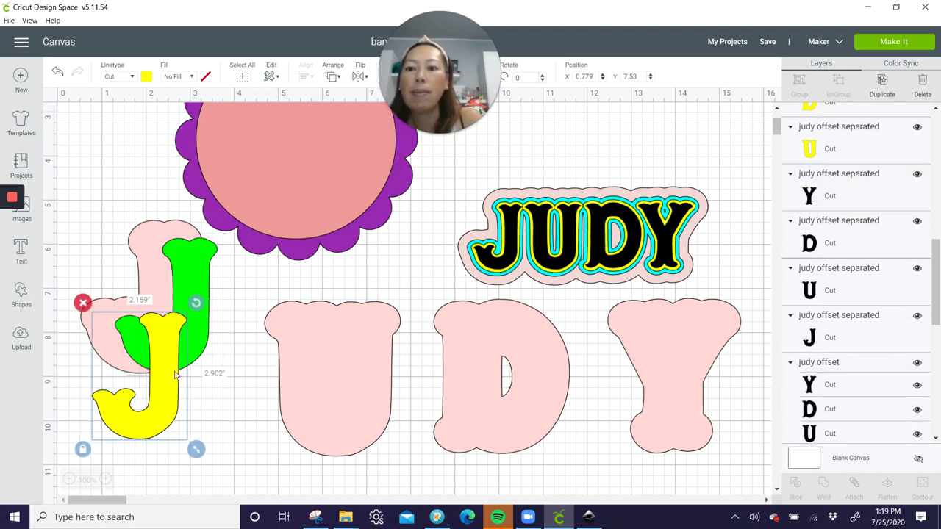
{"action": "left_click_drag", "start_coordinate": [158, 385], "coordinate": [187, 314]}
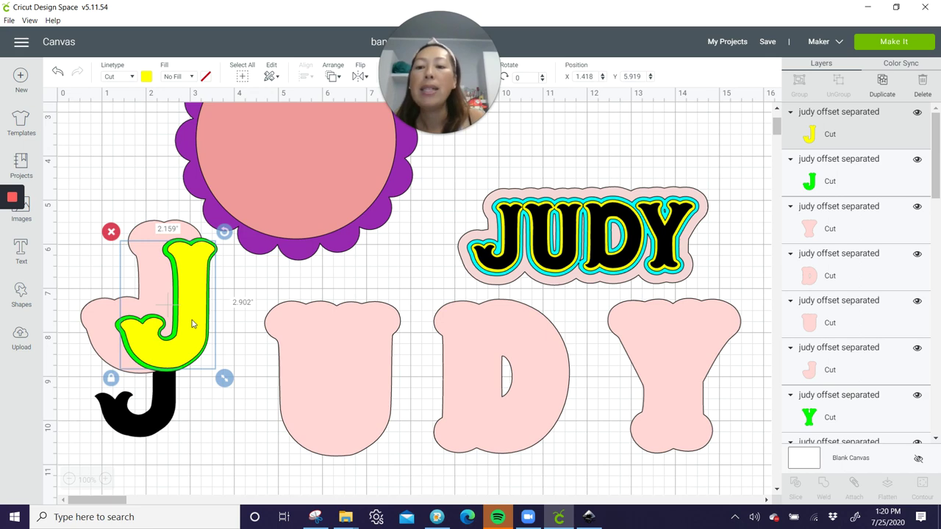
- Bring the black J to the very front, set it on the stack, and centre all J layers
{"action": "left_click", "coordinate": [171, 416]}
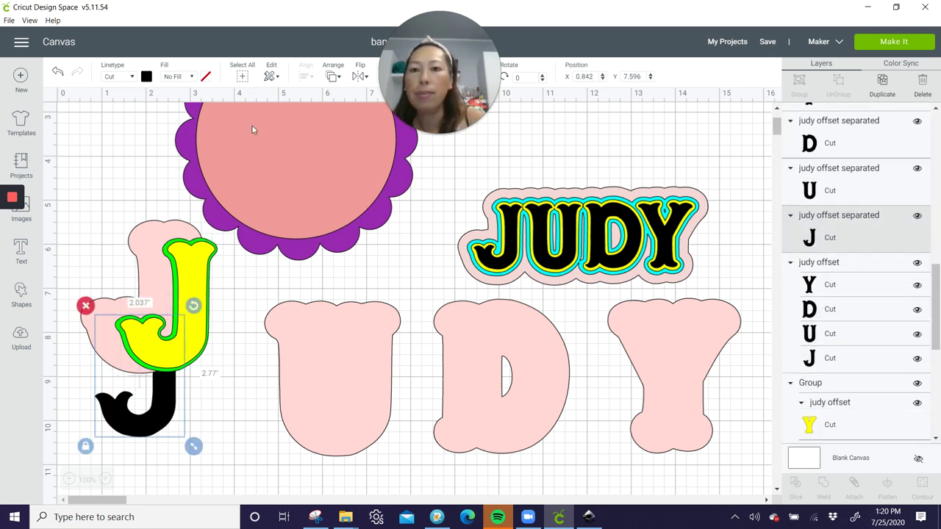
{"action": "left_click", "coordinate": [333, 77]}
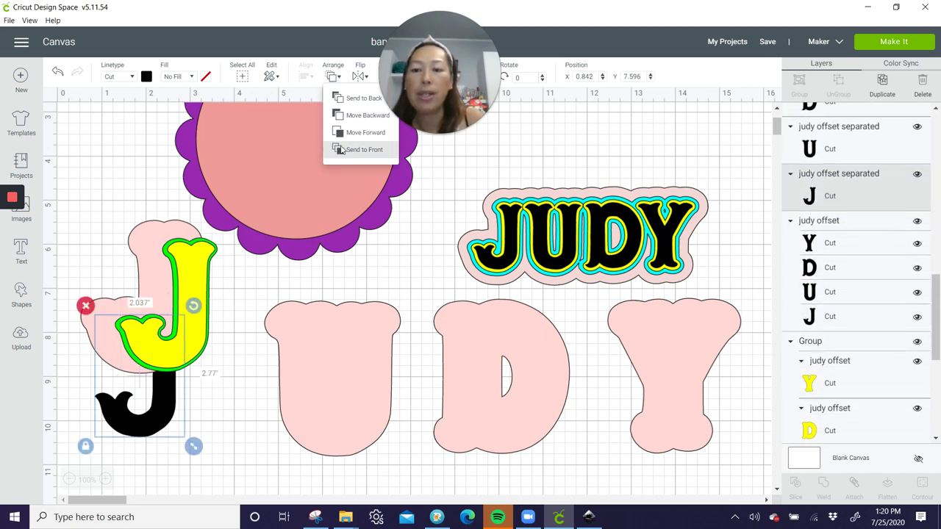
{"action": "left_click", "coordinate": [342, 149]}
{"action": "left_click_drag", "start_coordinate": [178, 398], "coordinate": [217, 284]}
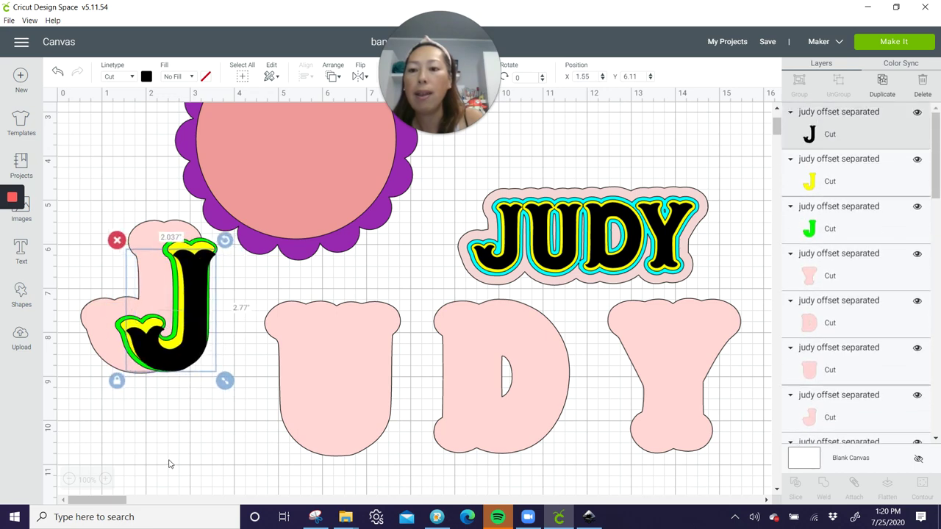
{"action": "left_click_drag", "start_coordinate": [168, 429], "coordinate": [138, 256]}
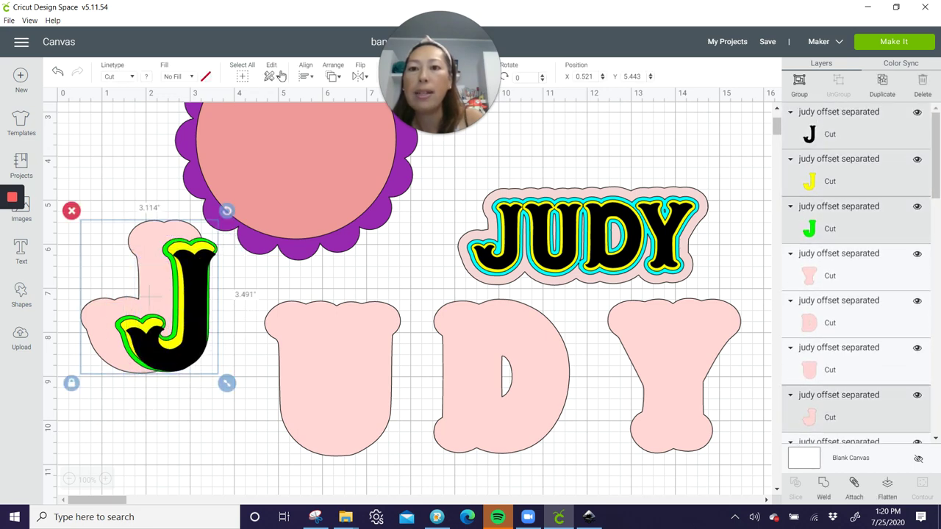
{"action": "left_click", "coordinate": [304, 77]}
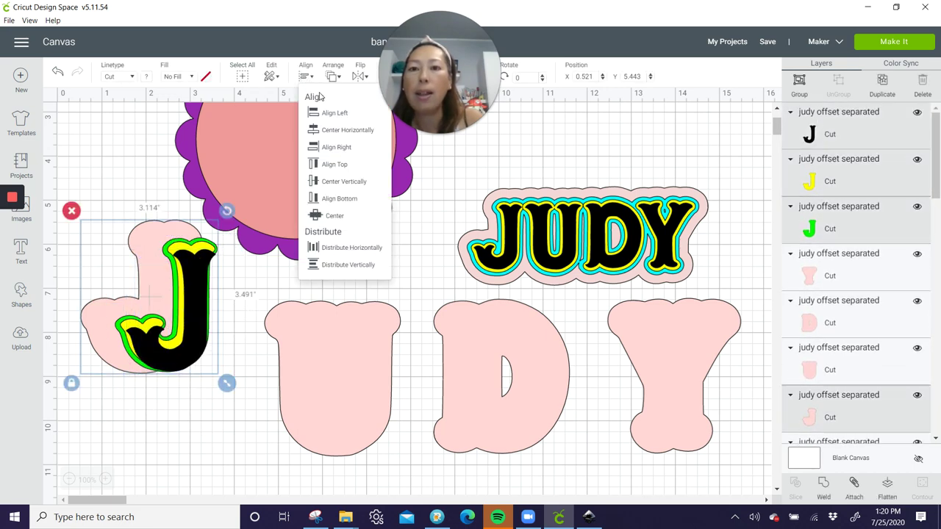
{"action": "left_click", "coordinate": [334, 216]}
- Group the J layers, shrink to 2.2 inches wide, and centre it on the pink circle
{"action": "left_click", "coordinate": [802, 88]}
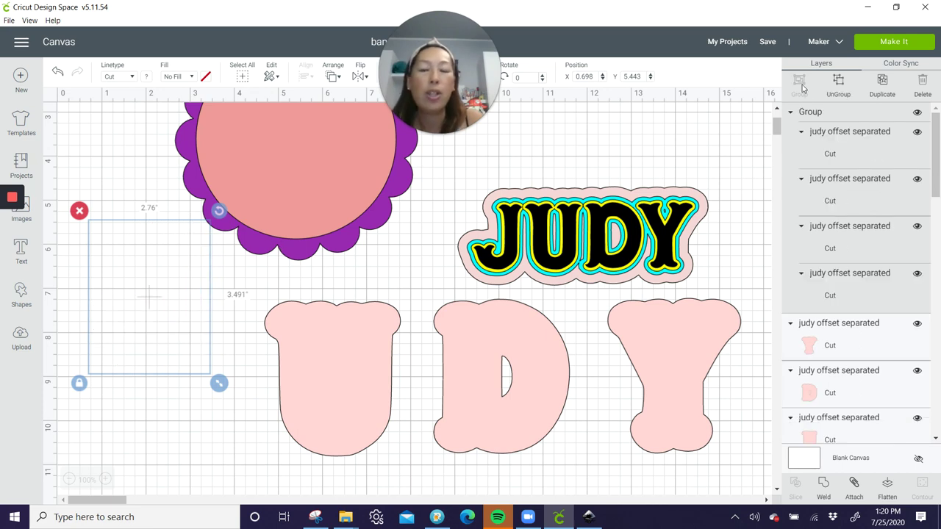
{"action": "scroll", "coordinate": [189, 397], "scroll_direction": "up", "scroll_amount": 3}
{"action": "left_click_drag", "start_coordinate": [139, 450], "coordinate": [283, 297]}
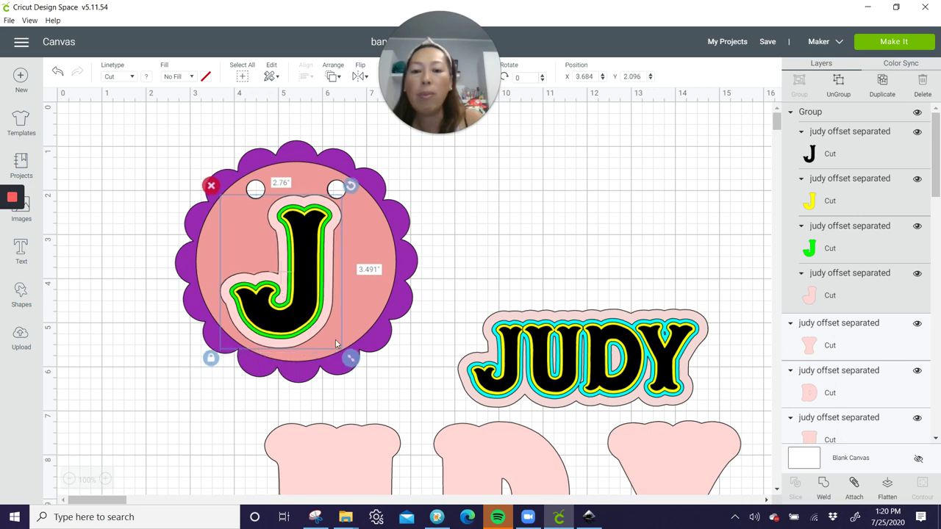
{"action": "left_click_drag", "start_coordinate": [348, 361], "coordinate": [326, 326]}
{"action": "left_click_drag", "start_coordinate": [288, 278], "coordinate": [310, 289]}
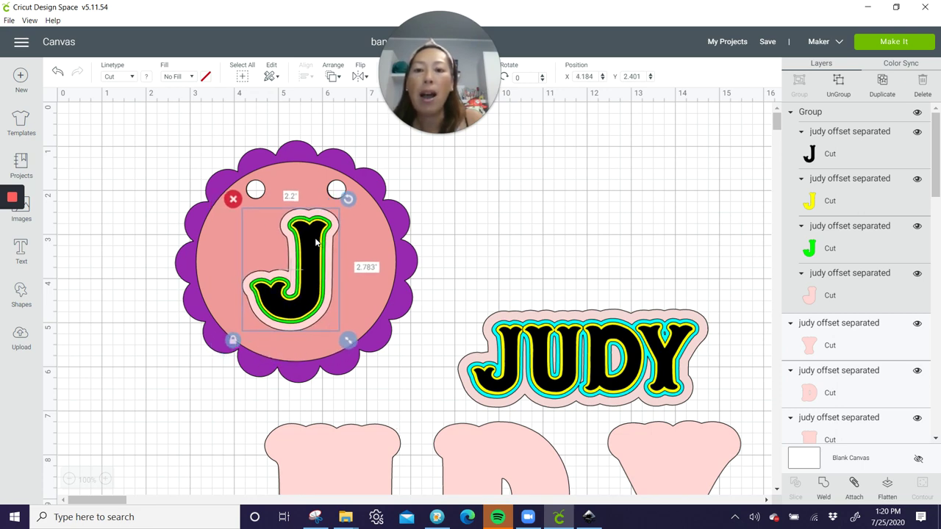
{"action": "left_click", "coordinate": [347, 476]}
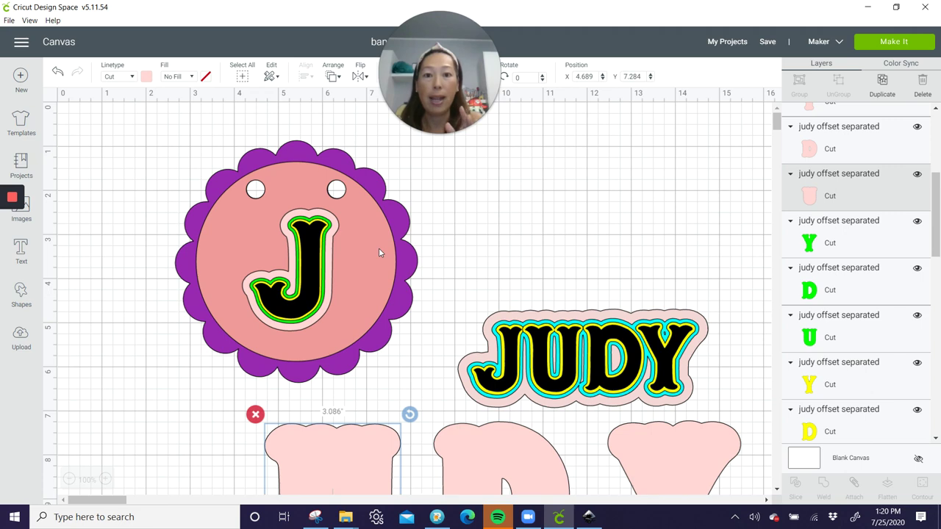
- Undo the J's resize and move, then place the layered J beside the pink U
{"action": "left_click", "coordinate": [58, 74]}
{"action": "left_click", "coordinate": [58, 74]}
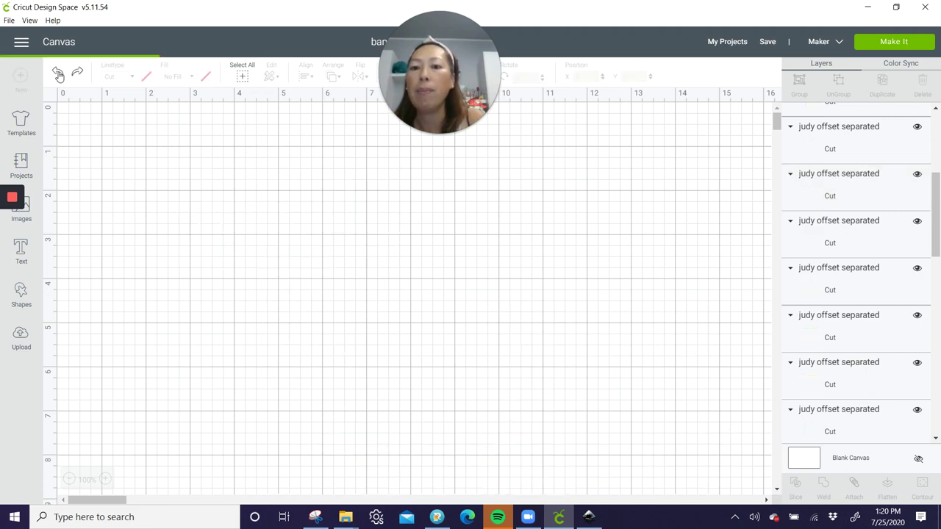
{"action": "left_click", "coordinate": [58, 74]}
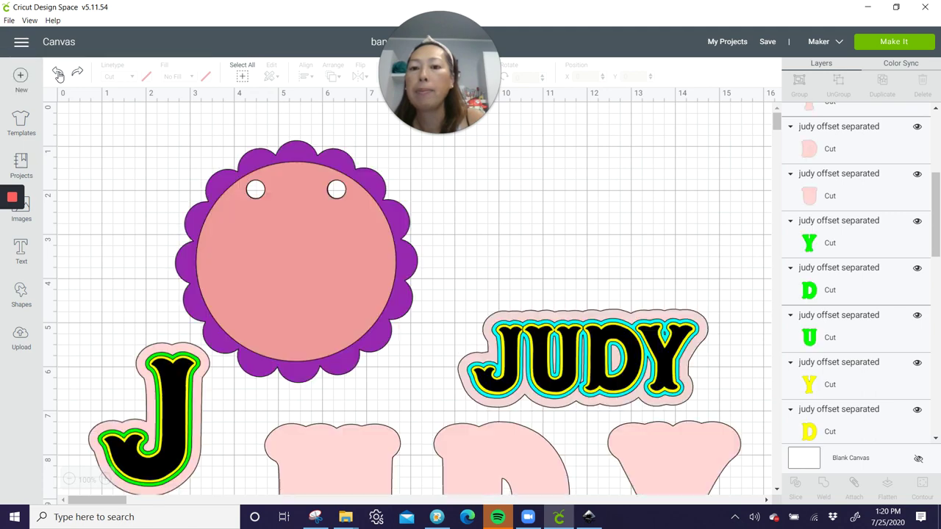
{"action": "scroll", "coordinate": [184, 362], "scroll_direction": "down", "scroll_amount": 3}
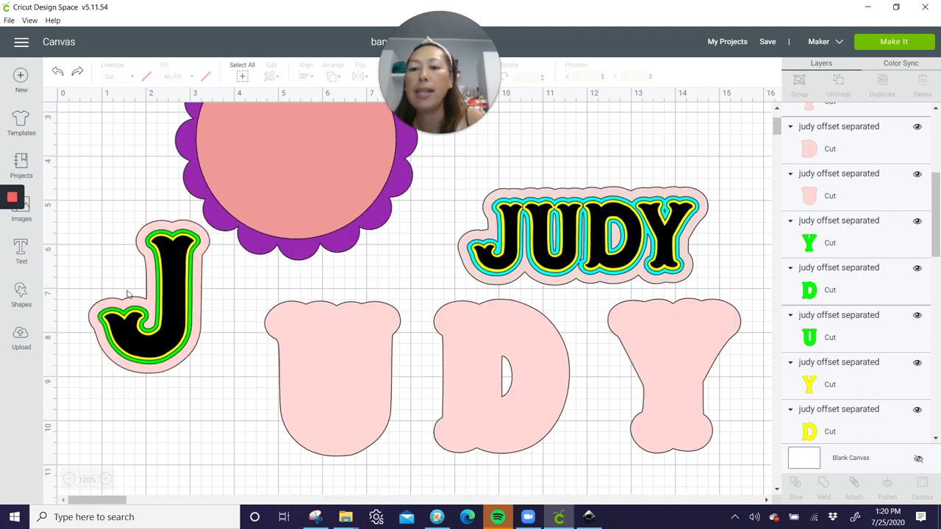
{"action": "left_click_drag", "start_coordinate": [70, 302], "coordinate": [205, 376]}
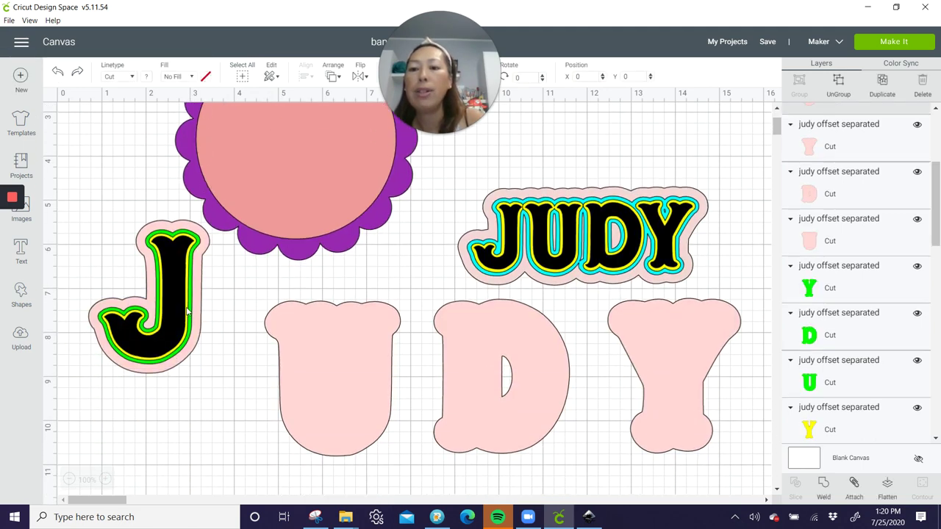
{"action": "left_click_drag", "start_coordinate": [196, 325], "coordinate": [218, 402]}
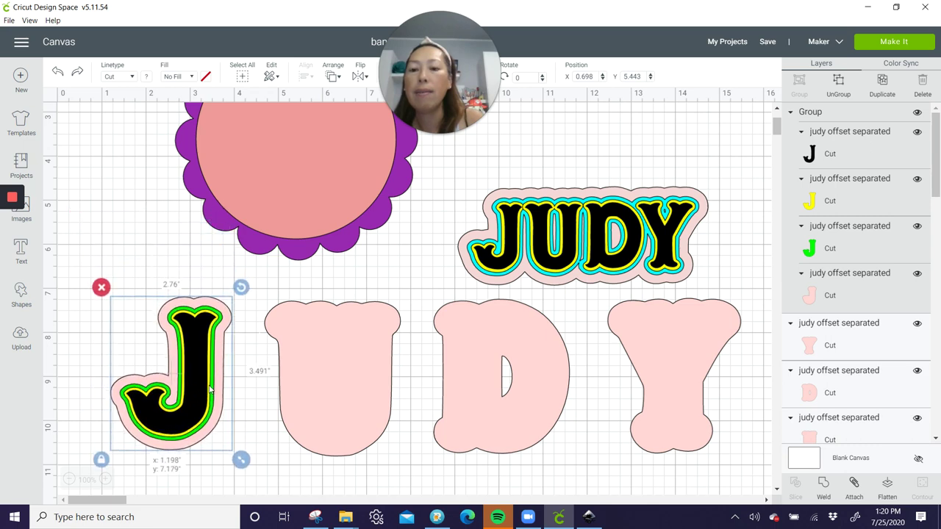
{"action": "left_click", "coordinate": [381, 465]}
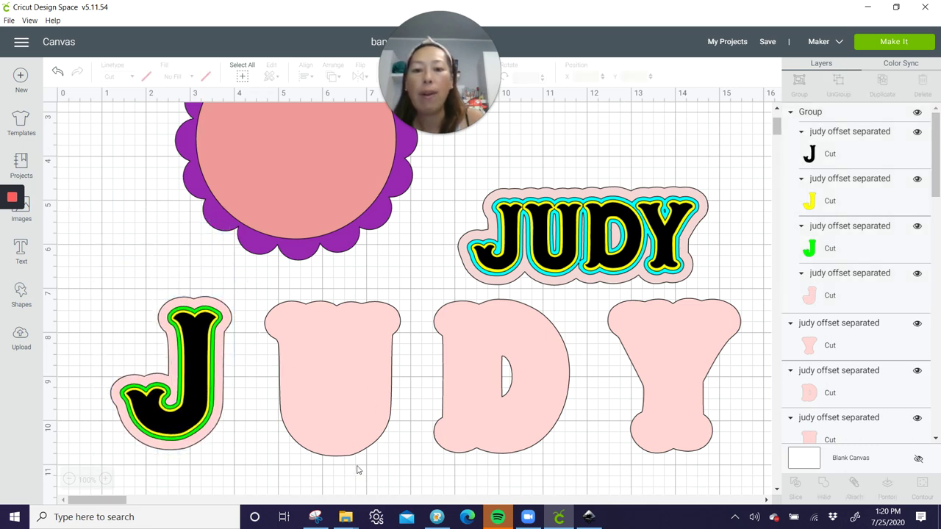
- Group the U, D and Y layers, then group all four letters into one 14.298-inch JUDY
{"action": "left_click_drag", "start_coordinate": [358, 468], "coordinate": [318, 276]}
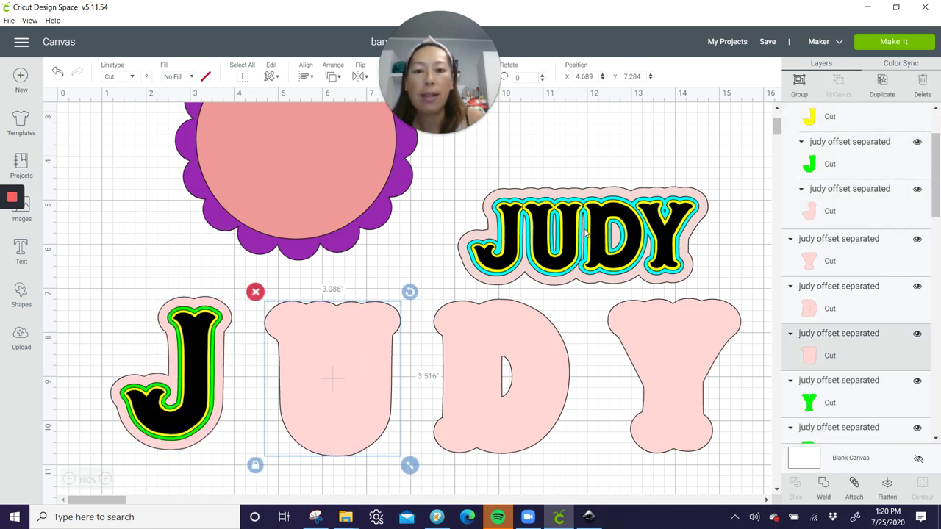
{"action": "left_click_drag", "start_coordinate": [534, 479], "coordinate": [494, 307]}
{"action": "left_click", "coordinate": [801, 90]}
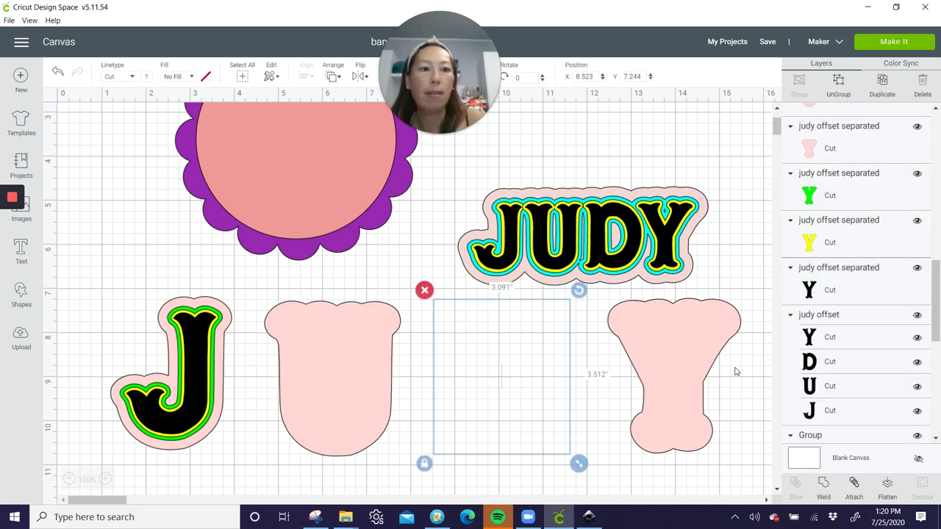
{"action": "left_click_drag", "start_coordinate": [695, 474], "coordinate": [664, 321]}
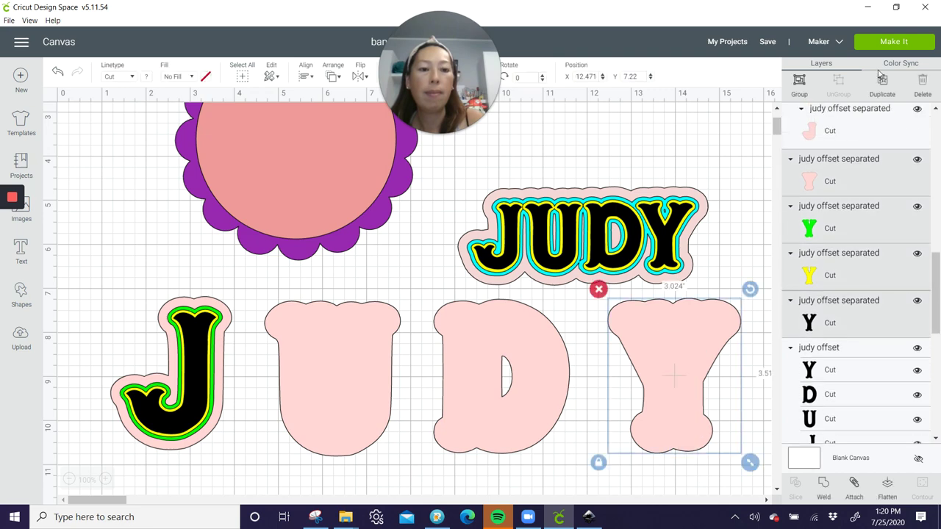
{"action": "left_click", "coordinate": [799, 84]}
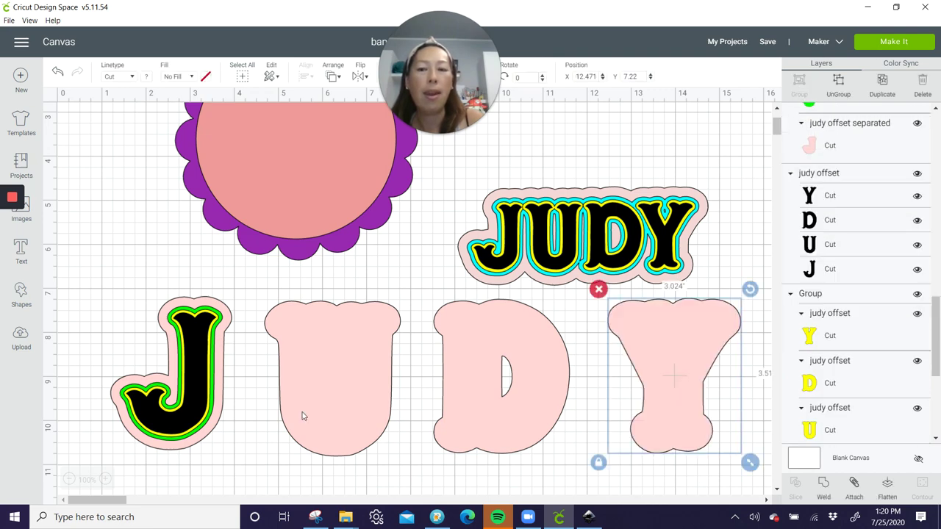
{"action": "left_click_drag", "start_coordinate": [90, 418], "coordinate": [711, 434]}
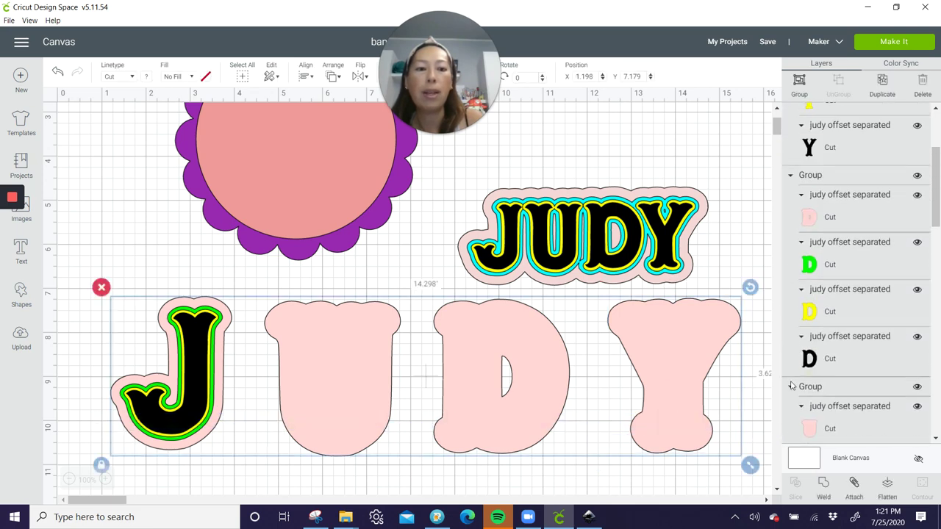
{"action": "left_click", "coordinate": [799, 81]}
- Resize the JUDY group to 11.779 × 2.983 inches, positioning the layered J inside the pink circle
{"action": "left_click_drag", "start_coordinate": [338, 366], "coordinate": [442, 266]}
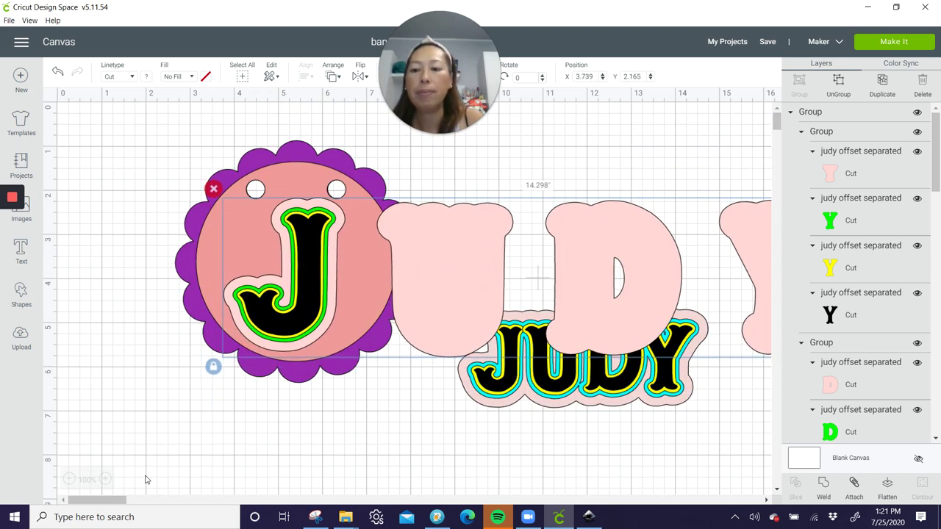
{"action": "left_click", "coordinate": [69, 479]}
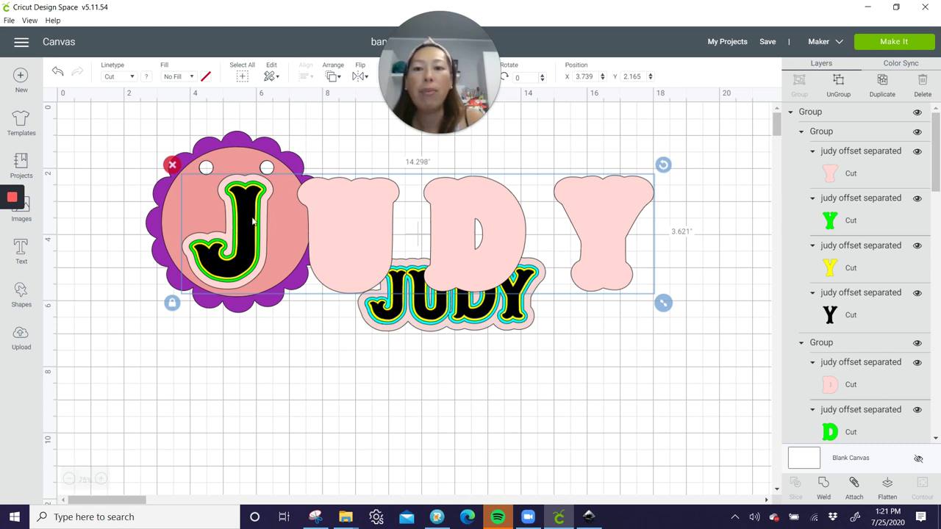
{"action": "left_click_drag", "start_coordinate": [475, 222], "coordinate": [475, 236]}
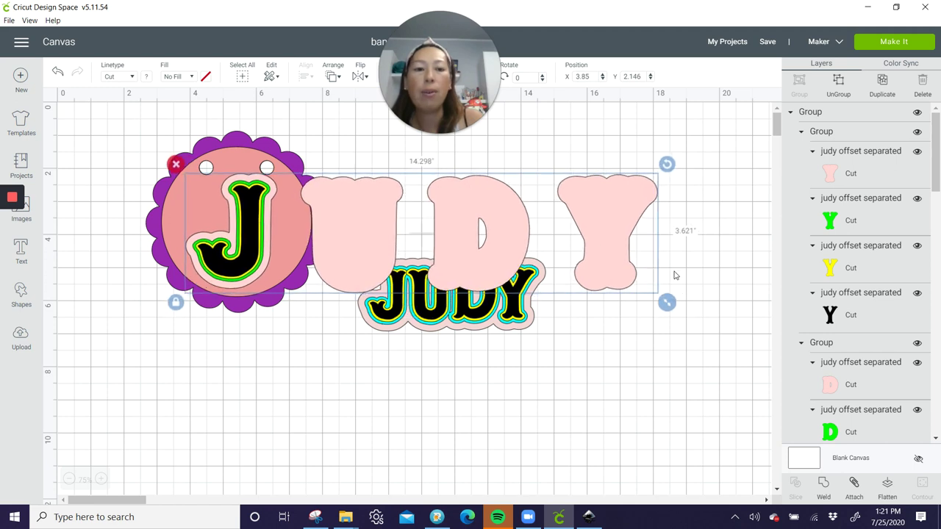
{"action": "left_click_drag", "start_coordinate": [666, 302], "coordinate": [584, 281]}
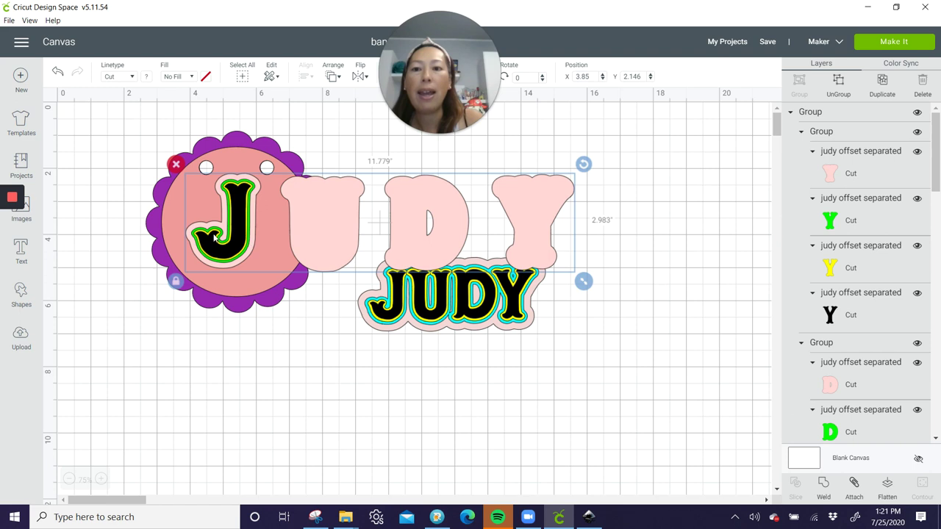
{"action": "left_click_drag", "start_coordinate": [219, 239], "coordinate": [232, 252]}
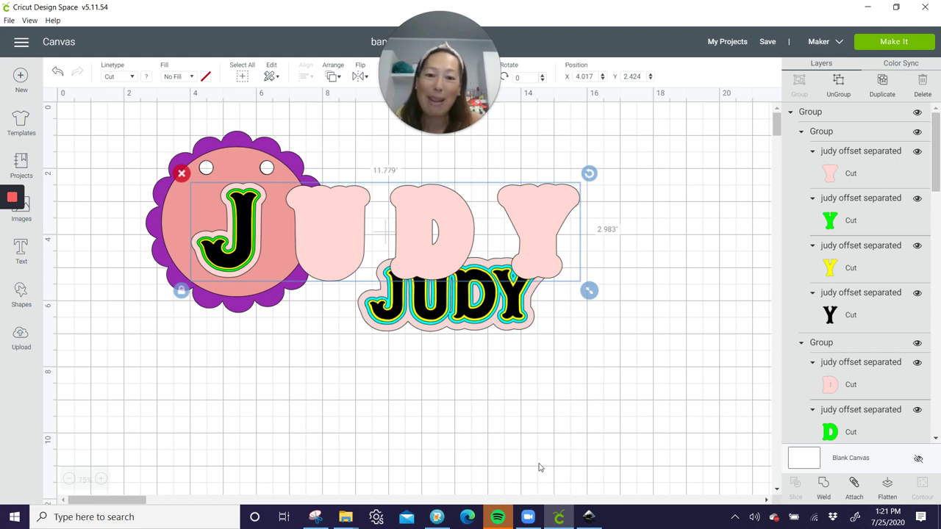
- Move the 5.701 × 2.247-inch layered JUDY sticker below the pennant, clear of the pink letters
{"action": "left_click", "coordinate": [481, 357]}
{"action": "left_click", "coordinate": [480, 303]}
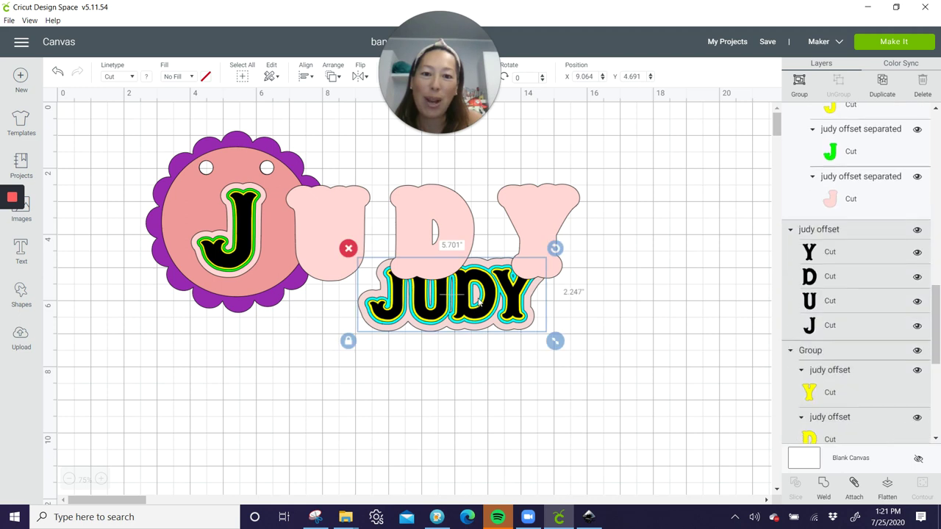
{"action": "left_click_drag", "start_coordinate": [479, 303], "coordinate": [368, 388]}
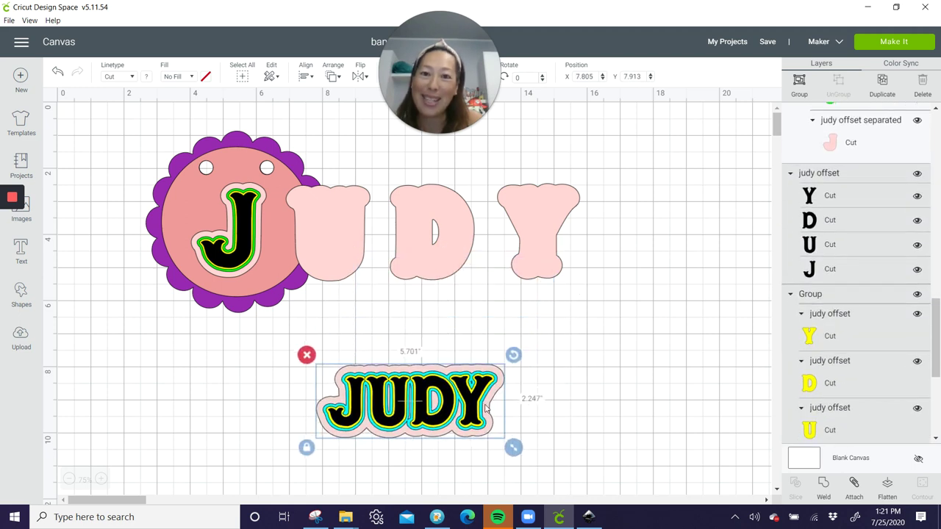